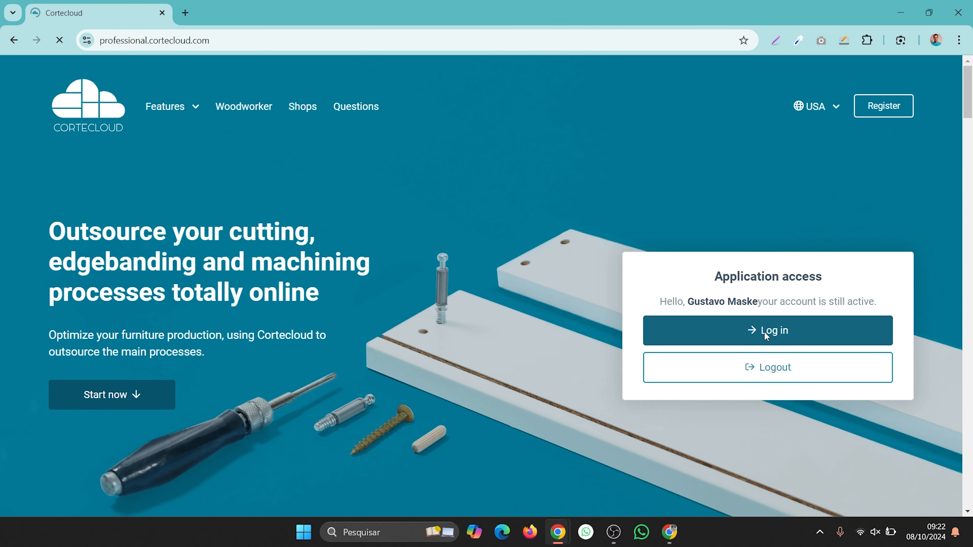
# Log in and create a new Modules order with Procut Service Center as the producing shop
pyautogui.click(595, 305)
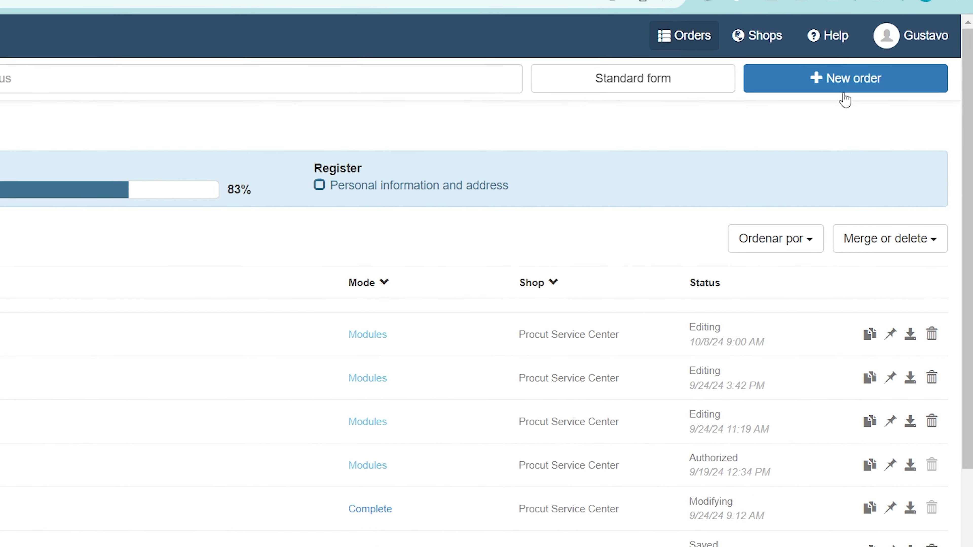
pyautogui.click(841, 86)
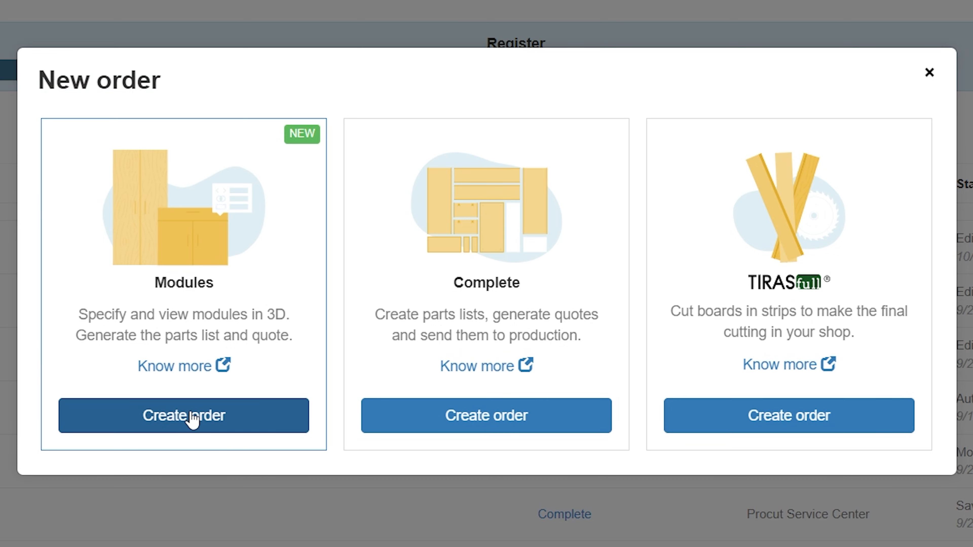
pyautogui.click(192, 417)
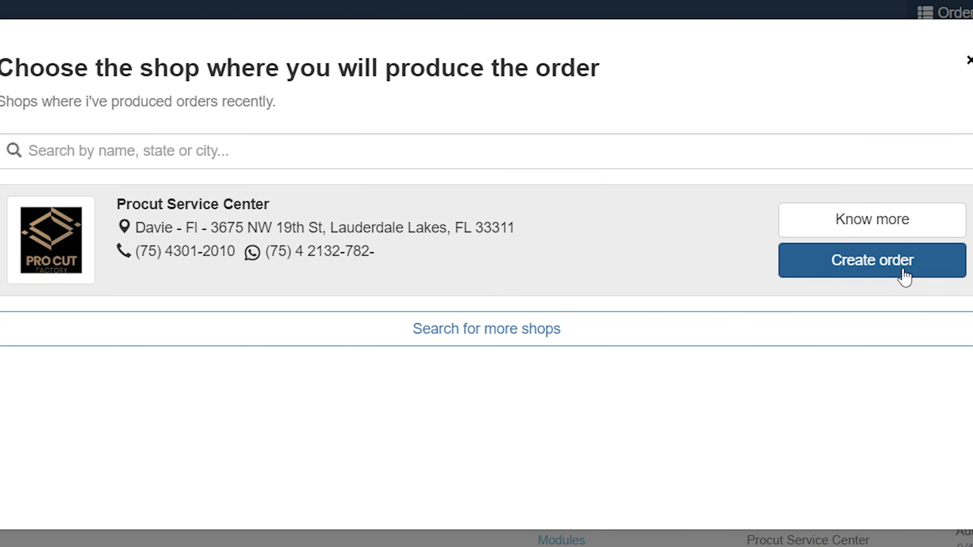
pyautogui.click(905, 275)
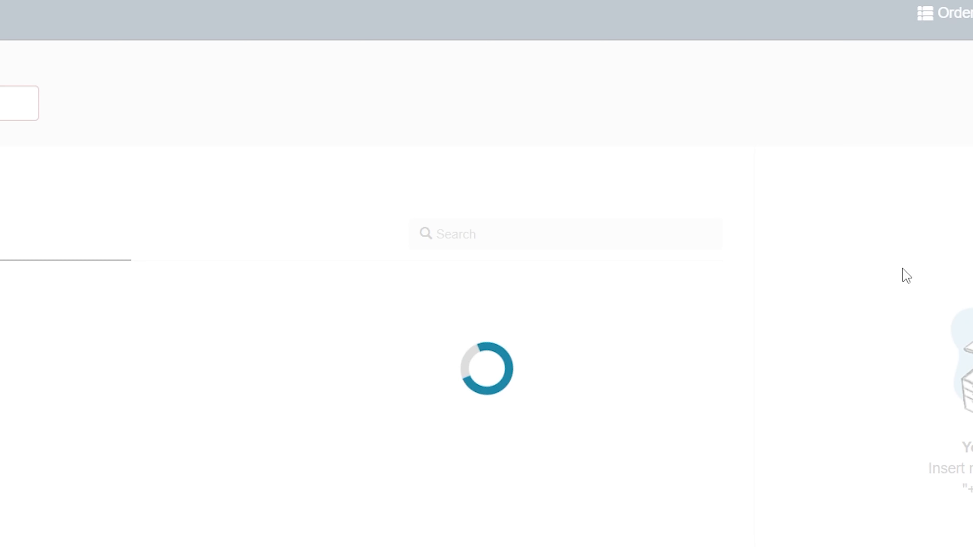
# Enter the client's name for the new order
pyautogui.click(175, 129)
pyautogui.write('Joh')
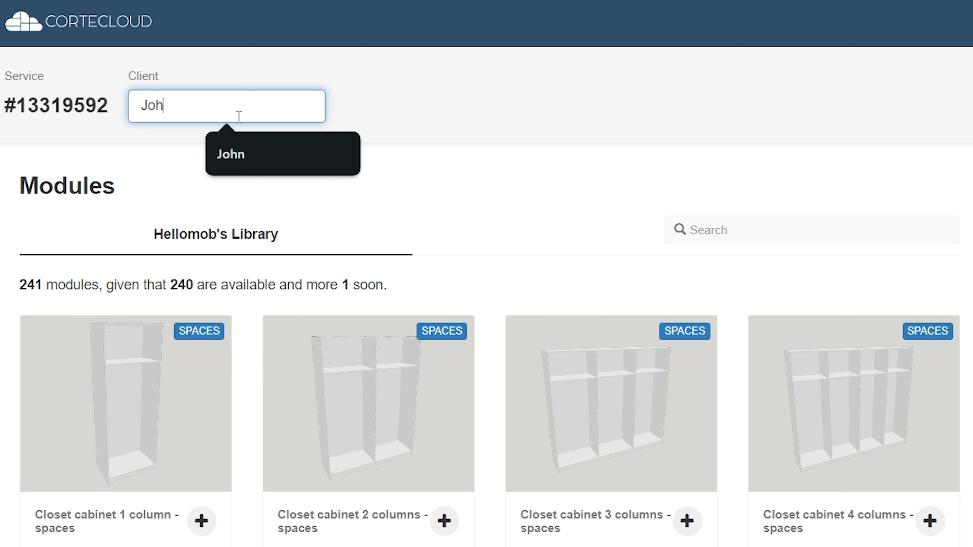
pyautogui.write('n')
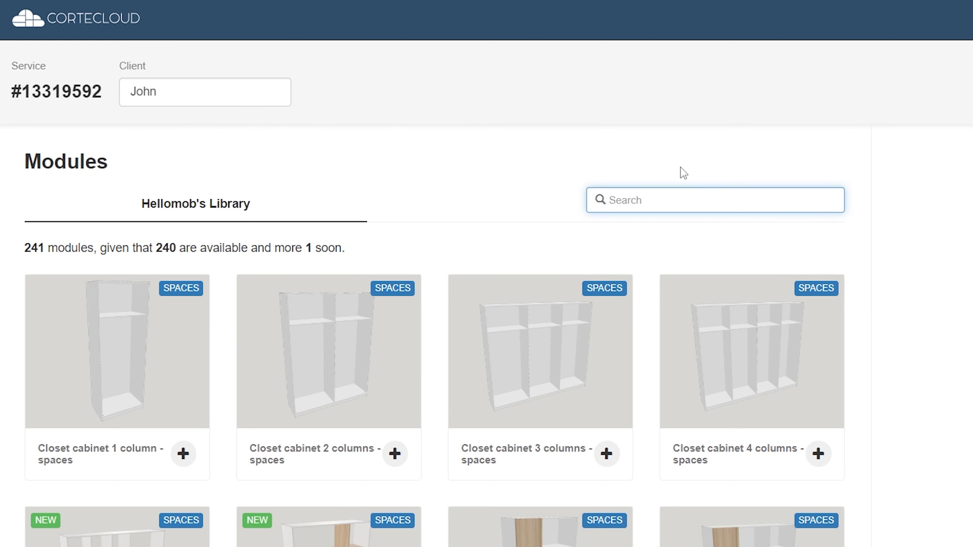
# Search the module library for "two" and open the Two door base cabinet
pyautogui.click(782, 230)
pyautogui.write('two')
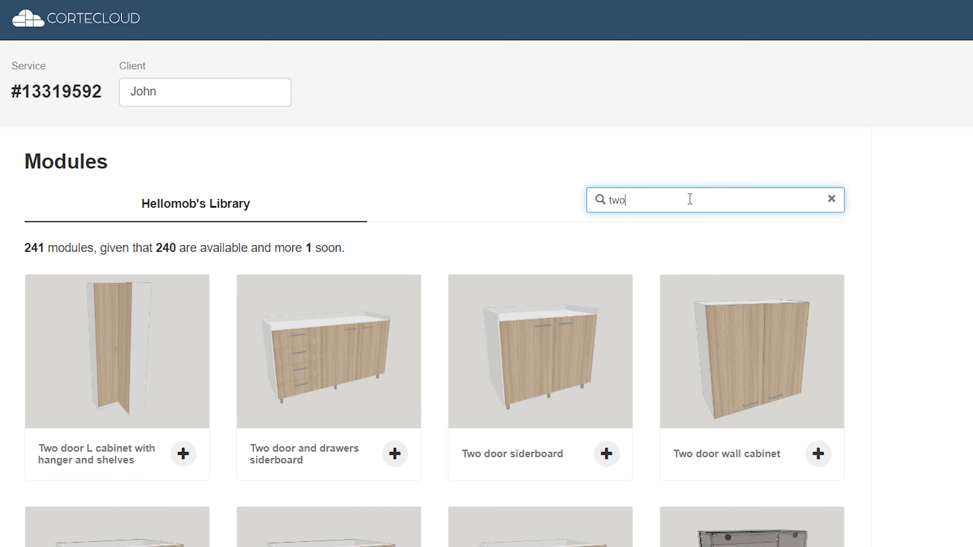
pyautogui.scroll(-5, 463, 260)
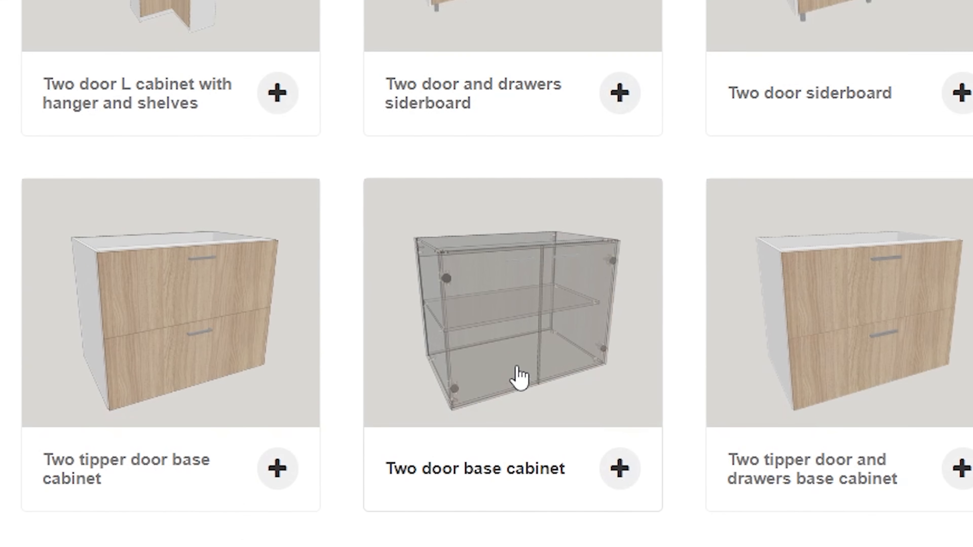
pyautogui.click(519, 387)
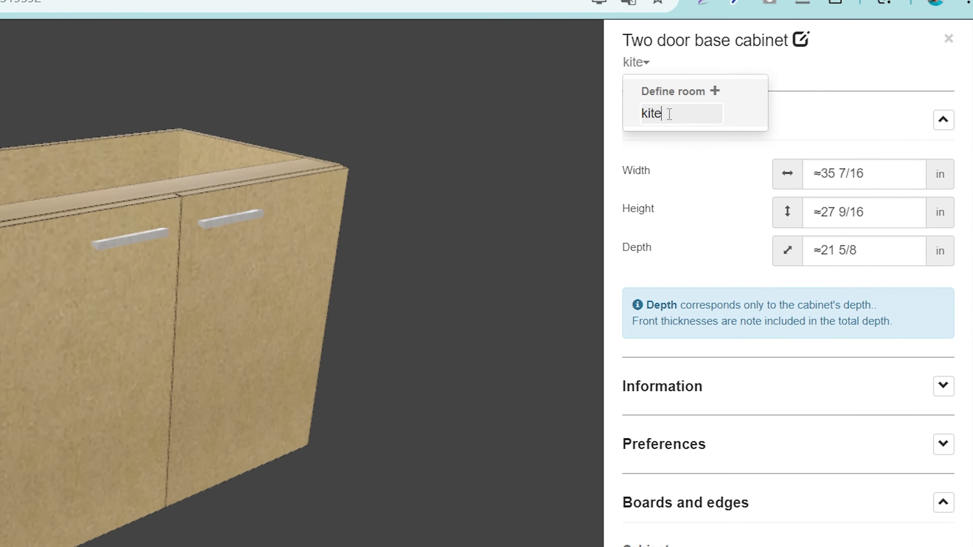
# Define the cabinet's room as kitchen and set its width to 35 in, height to 27 in and depth to 21 in
pyautogui.write('hen')
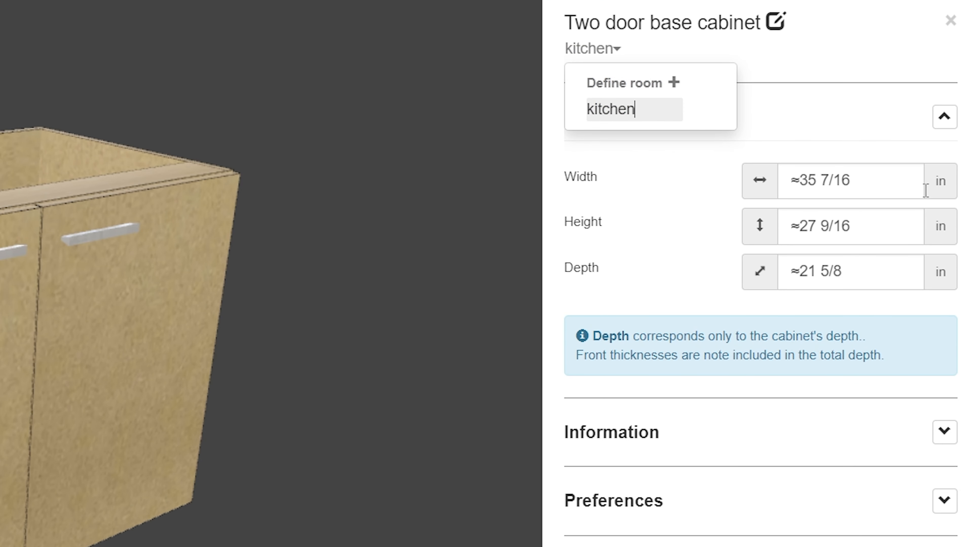
pyautogui.click(920, 188)
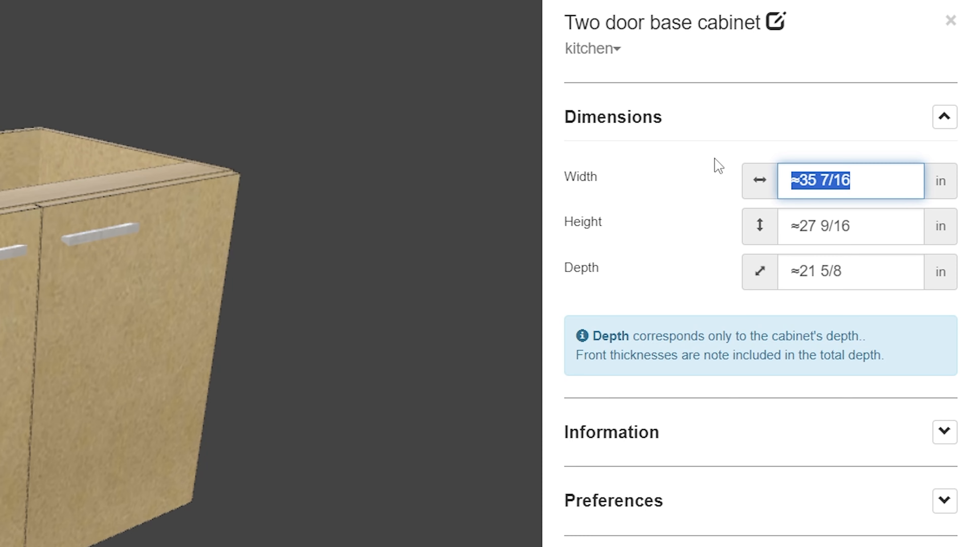
pyautogui.press('Tab')
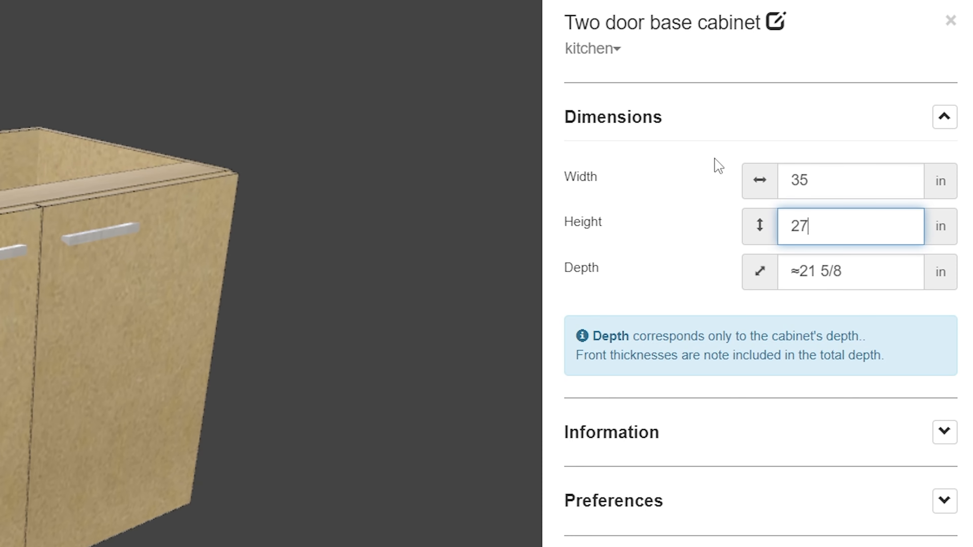
pyautogui.press('Tab')
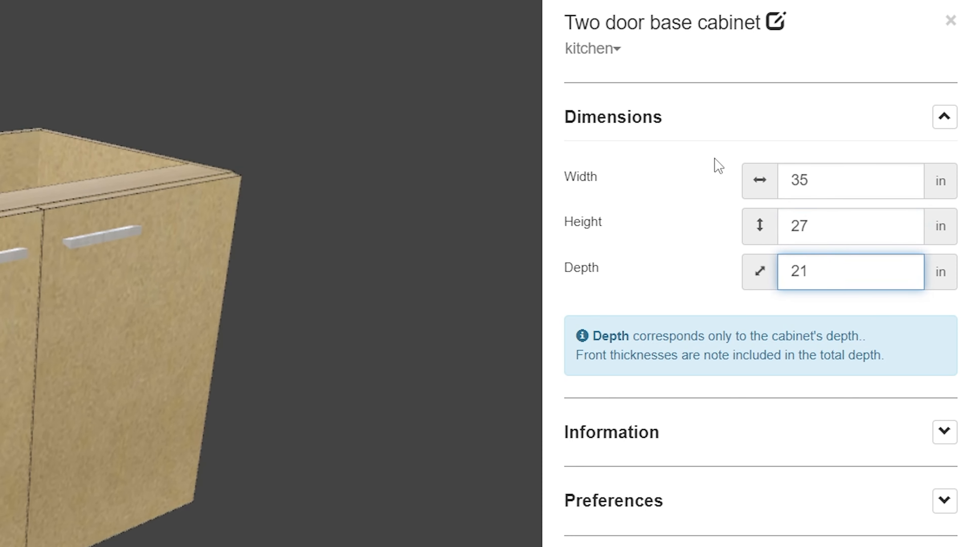
# Assign the 3/4 MDF bright white high gloss 2F Ultrapan board to the cabinet body
pyautogui.scroll(-6, 720, 110)
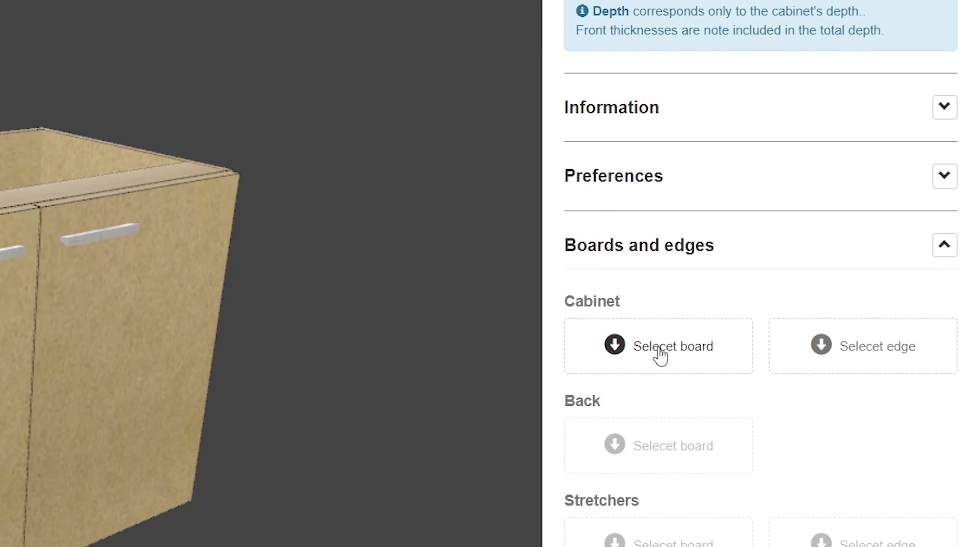
pyautogui.click(660, 351)
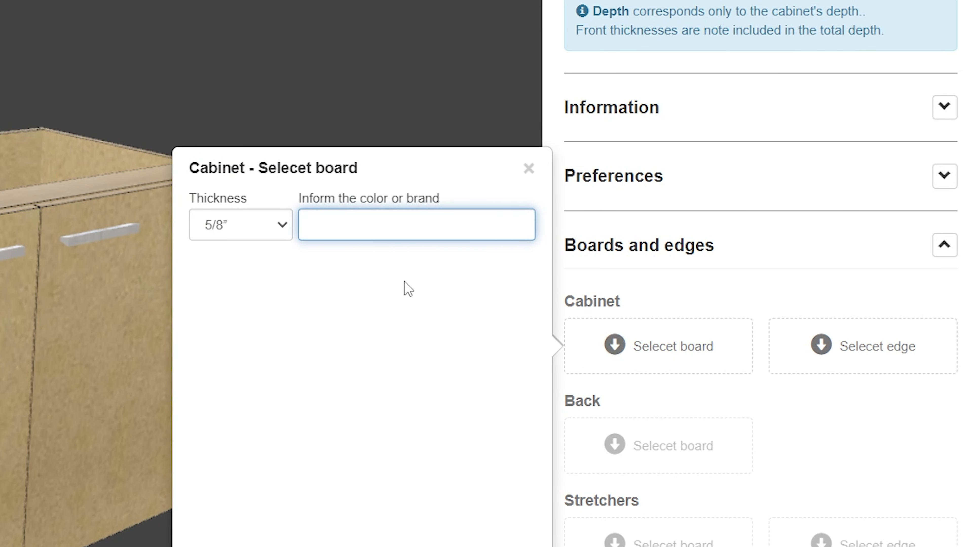
pyautogui.click(272, 229)
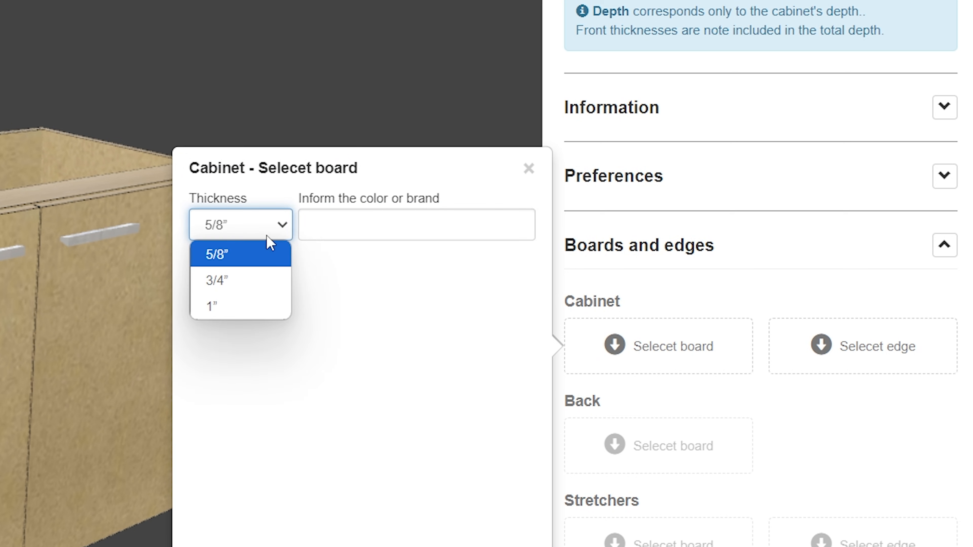
pyautogui.click(253, 286)
pyautogui.click(369, 226)
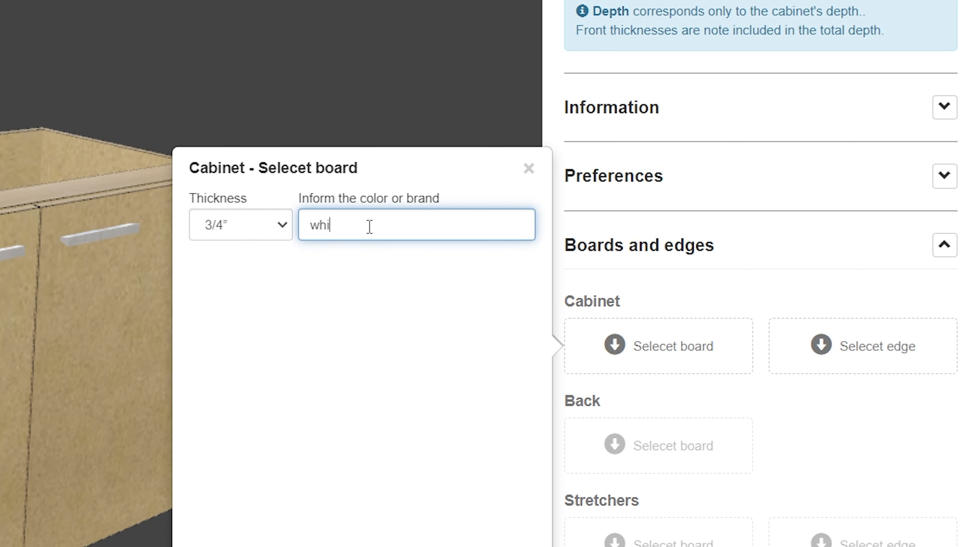
pyautogui.click(399, 234)
# Assign the 1 mm Max white 7/8 Lg tec edgeband to the cabinet body
pyautogui.click(445, 225)
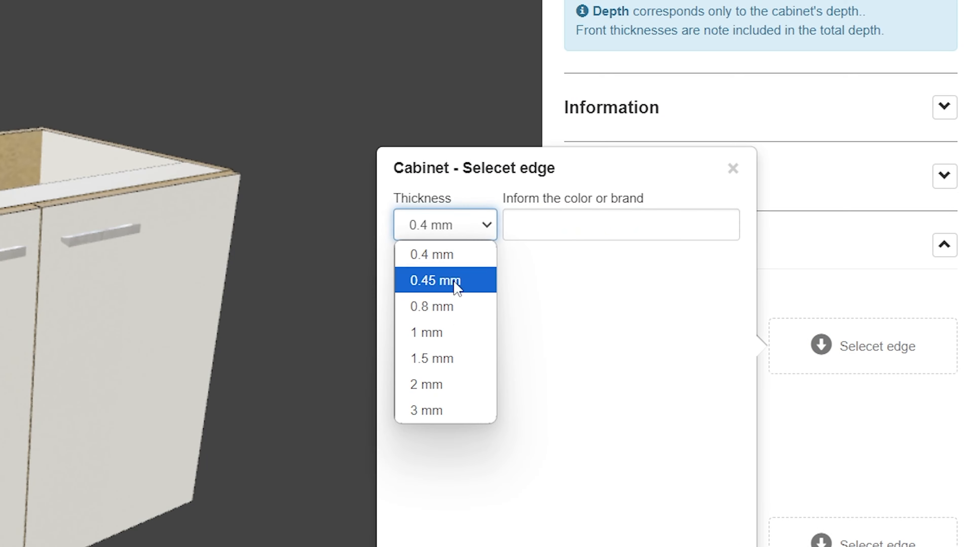
pyautogui.click(458, 337)
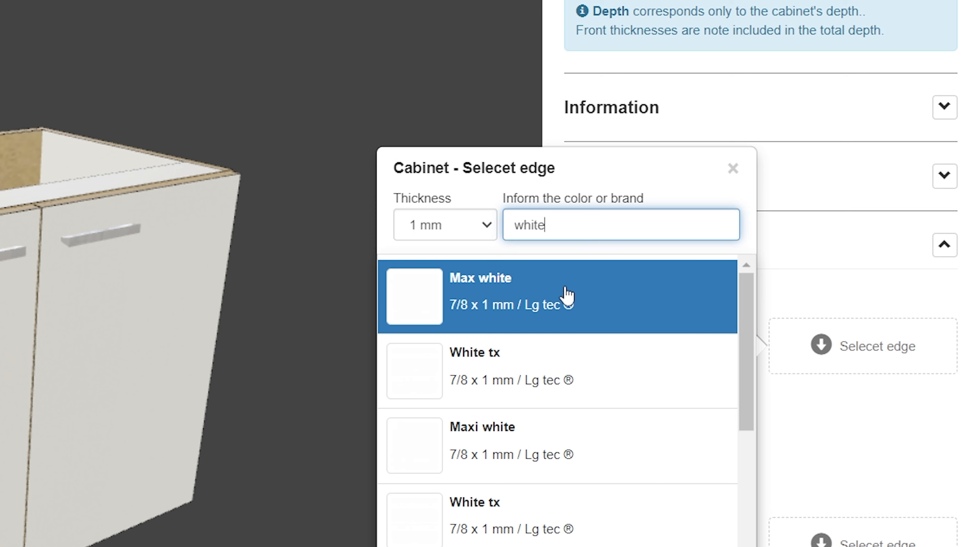
pyautogui.click(567, 295)
# Set the back board to 1/4 MDP White solid color Kronospan and the front board to 3/4 MDP Beige textile textil Egger
pyautogui.click(658, 454)
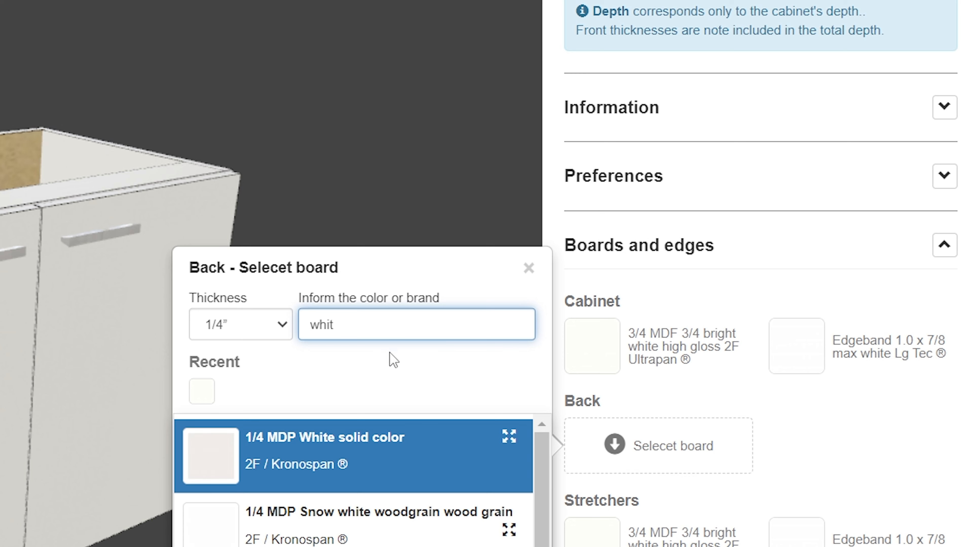
pyautogui.click(363, 450)
pyautogui.scroll(-5, 765, 450)
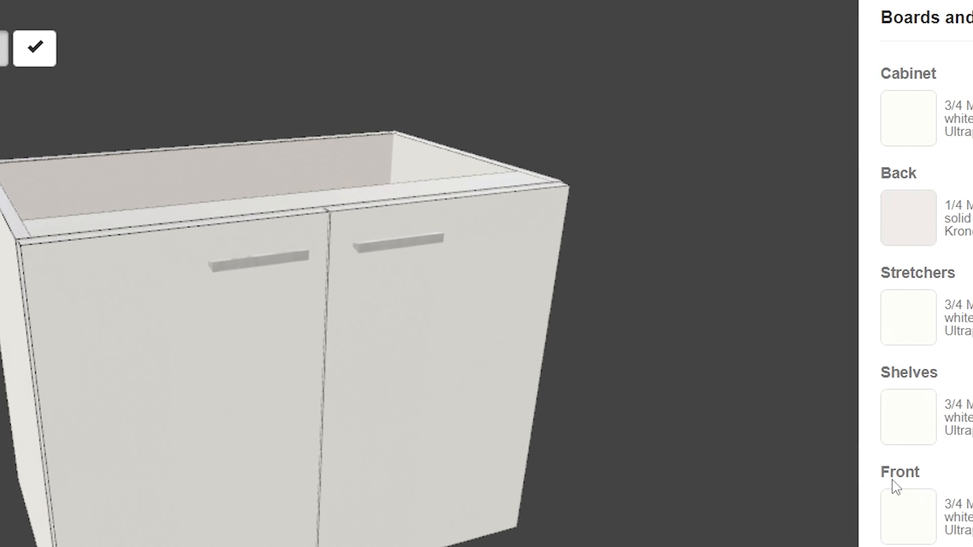
pyautogui.click(914, 527)
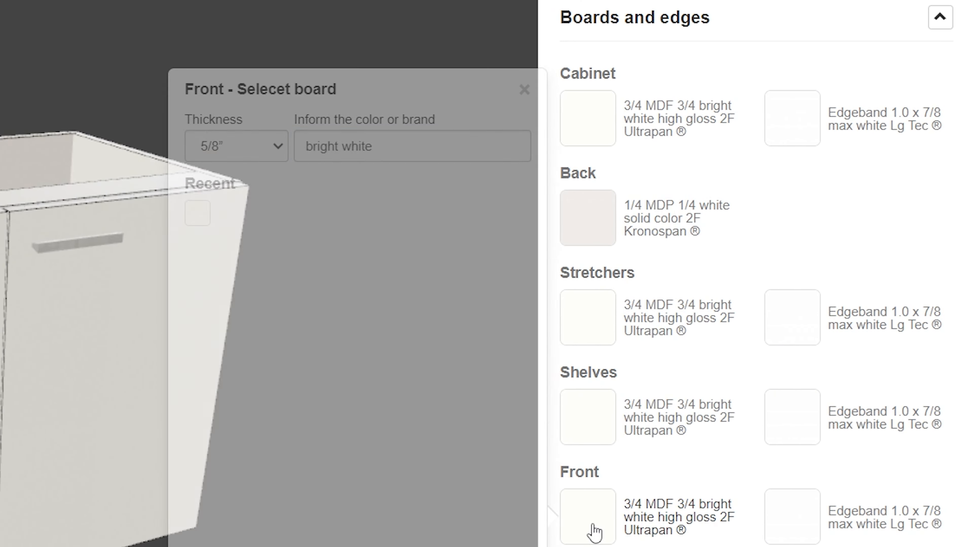
pyautogui.click(399, 147)
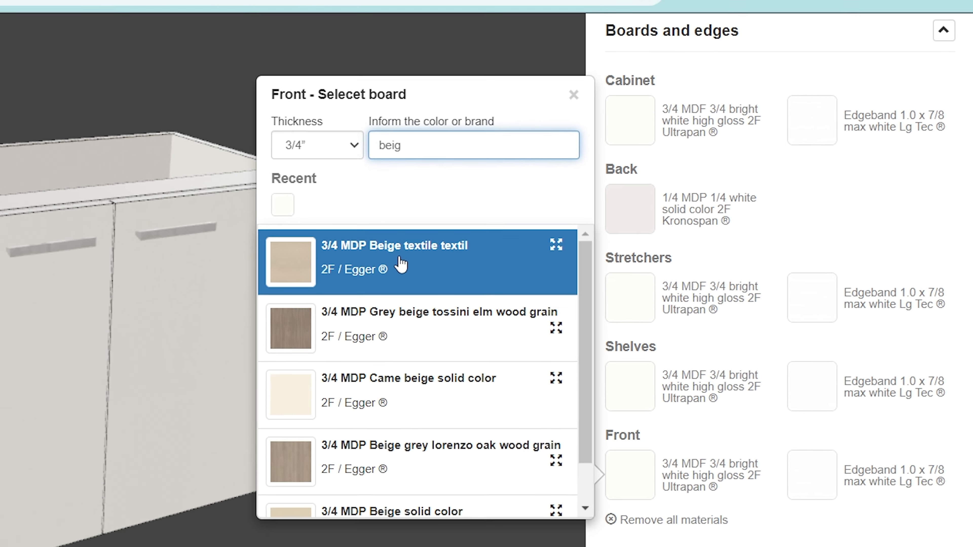
pyautogui.click(335, 277)
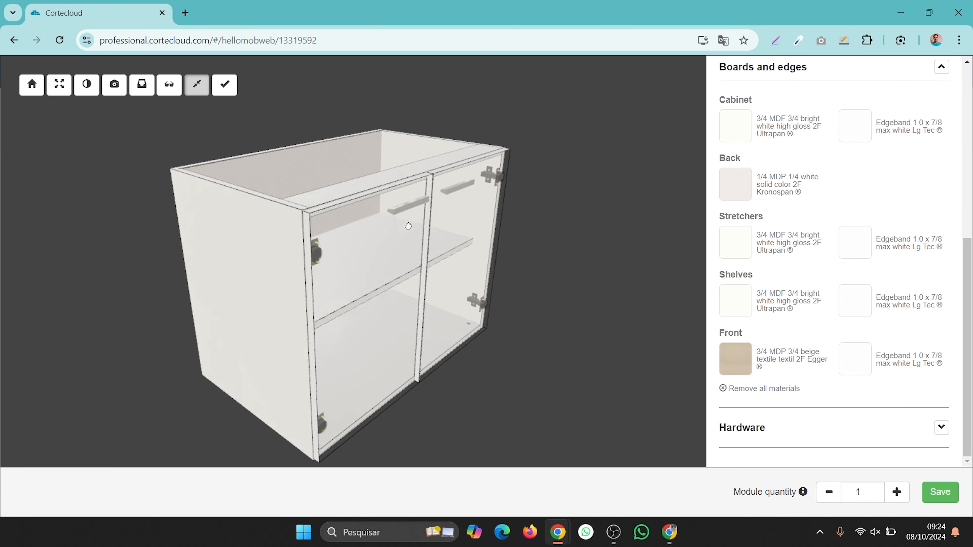
pyautogui.moveTo(408, 226); pyautogui.dragTo(374, 226)
pyautogui.scroll(5, 280, 189)
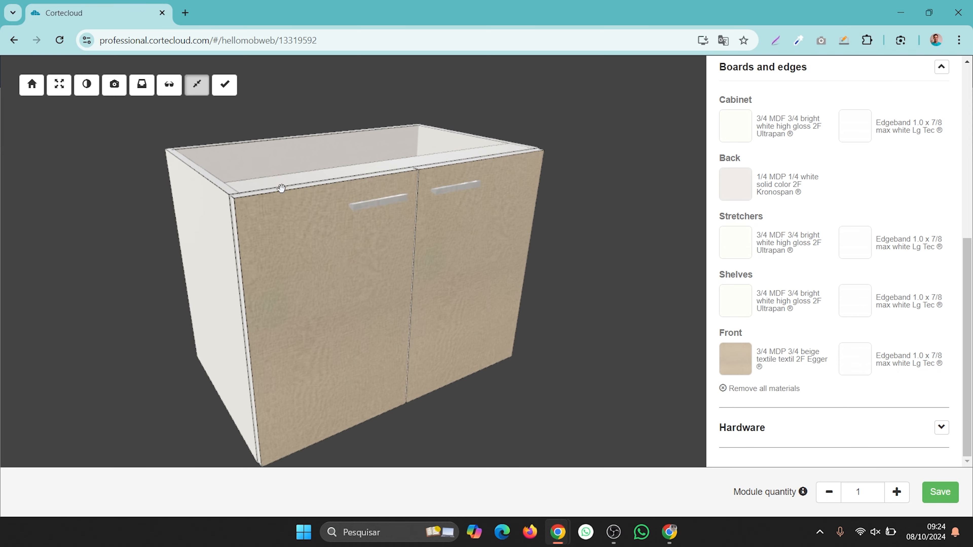
pyautogui.moveTo(276, 202); pyautogui.dragTo(292, 209)
pyautogui.moveTo(422, 267); pyautogui.dragTo(386, 246)
# Show the Front Reveal settings within the cabinet's advanced preferences
pyautogui.scroll(5, 799, 284)
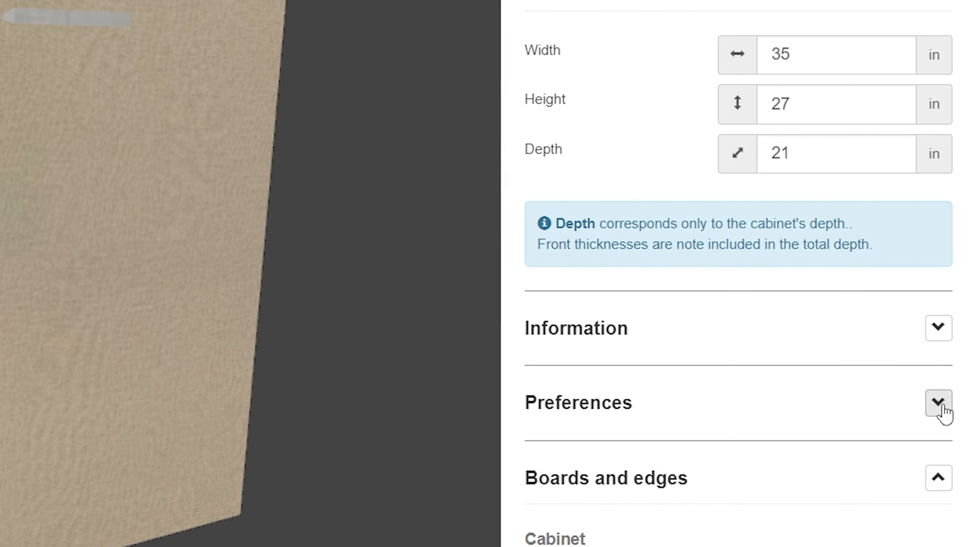
pyautogui.click(943, 414)
pyautogui.scroll(-5, 750, 183)
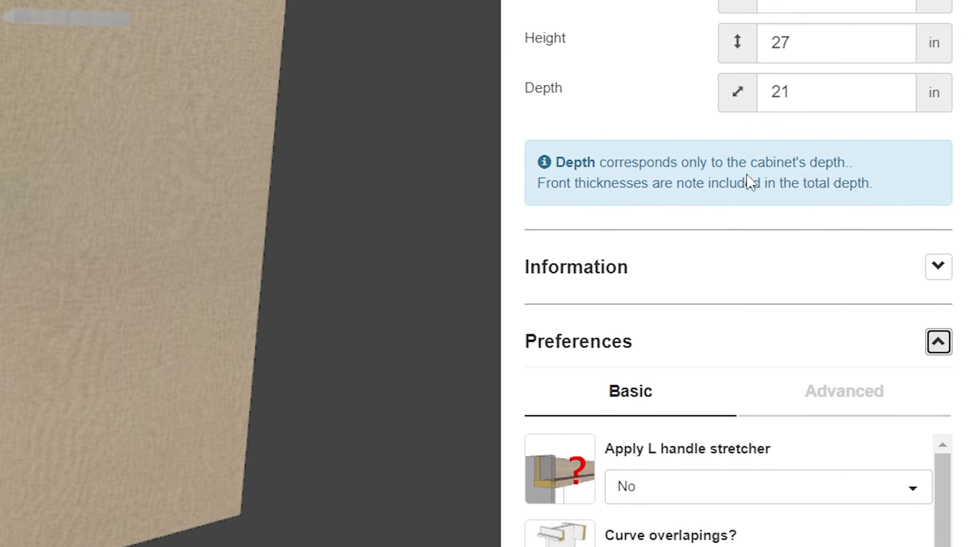
pyautogui.click(847, 215)
pyautogui.scroll(-4, 669, 91)
pyautogui.scroll(-1, 658, 62)
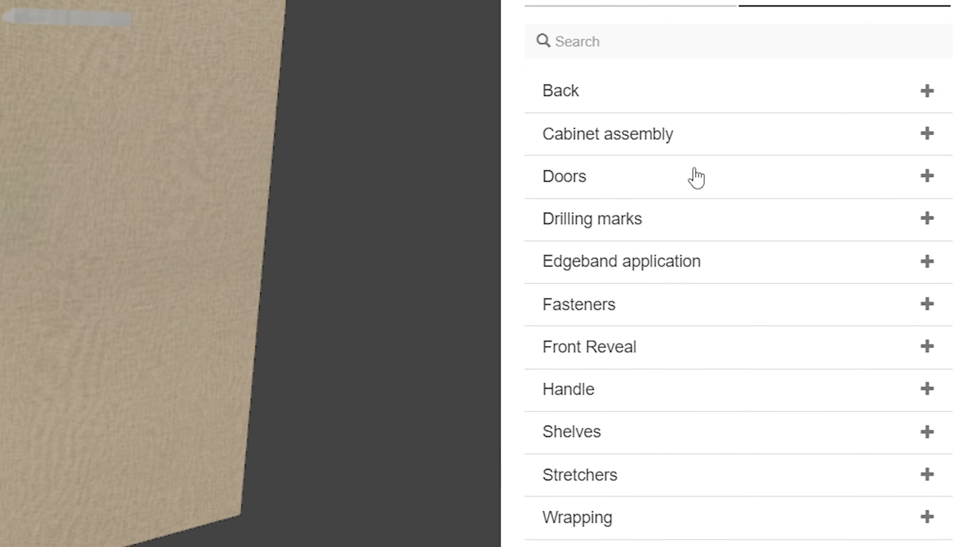
pyautogui.scroll(-3, 654, 228)
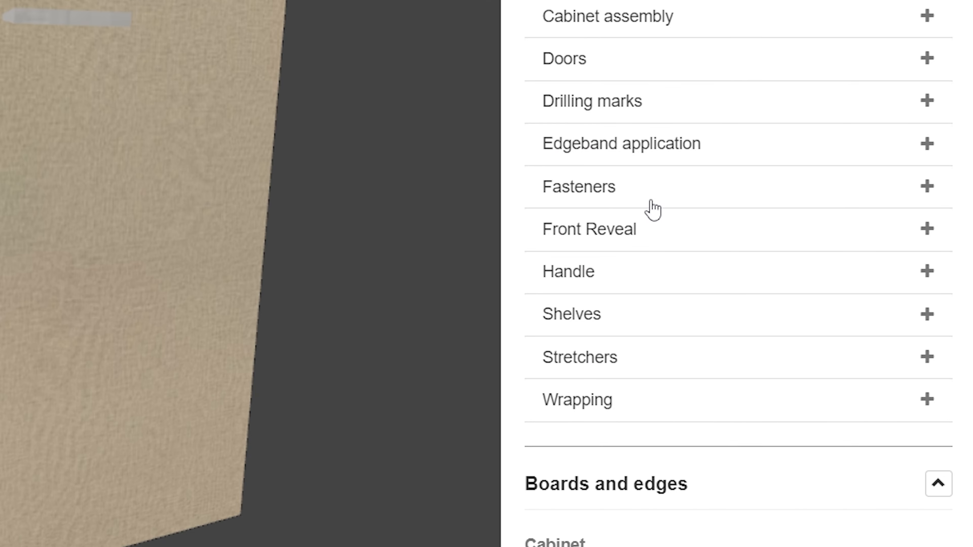
pyautogui.click(693, 236)
pyautogui.scroll(-6, 669, 141)
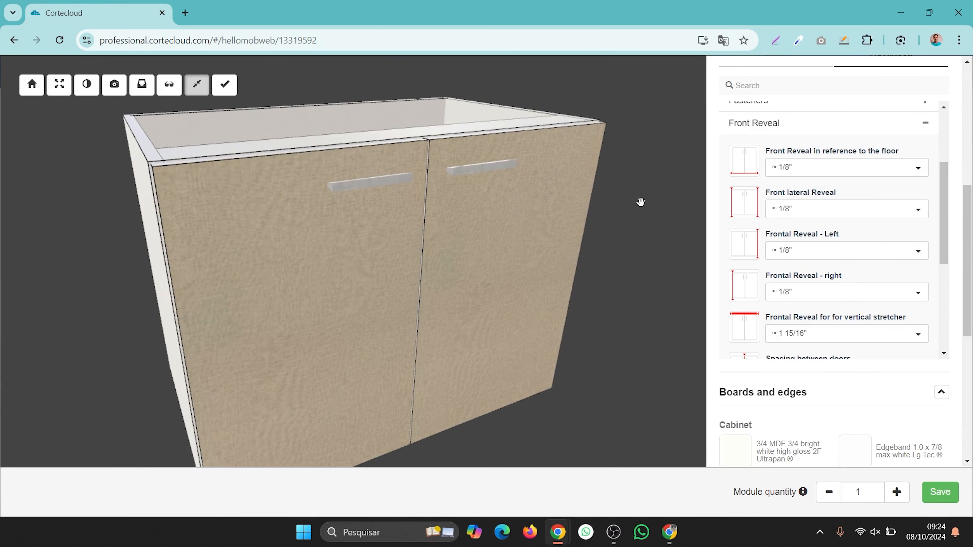
# Set the front reveal in reference to the floor to 7/16" and inspect the doors' lower edge
pyautogui.moveTo(402, 190); pyautogui.dragTo(373, 168)
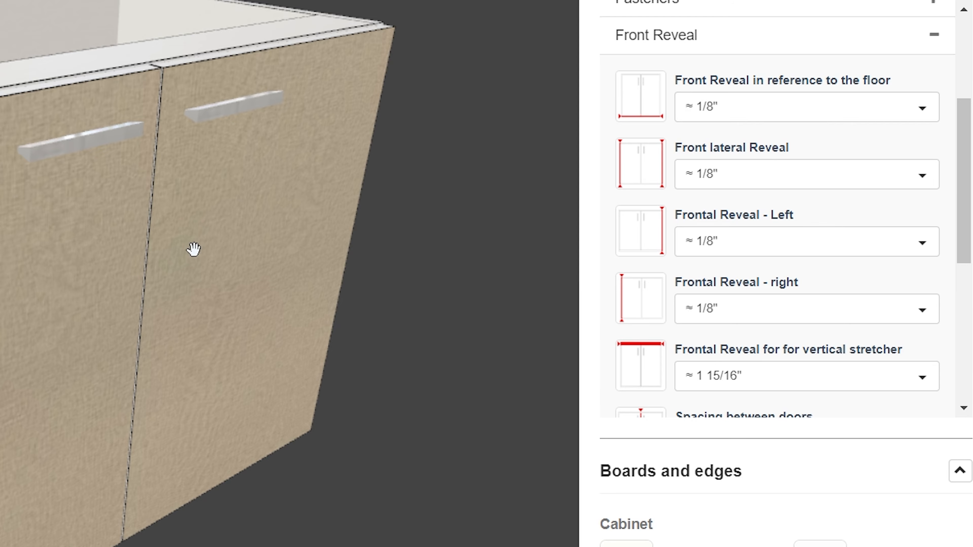
pyautogui.moveTo(194, 250); pyautogui.dragTo(5, 361)
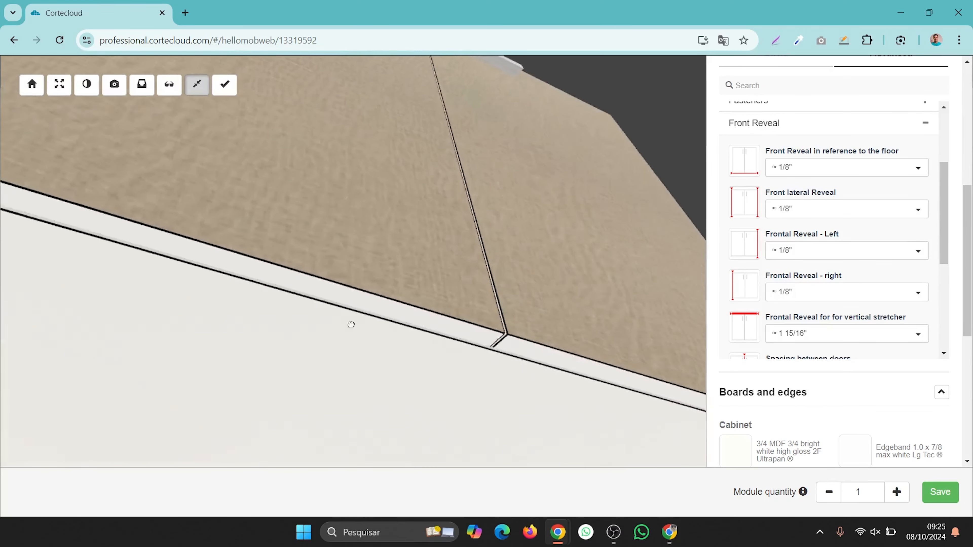
pyautogui.moveTo(351, 324); pyautogui.dragTo(291, 343)
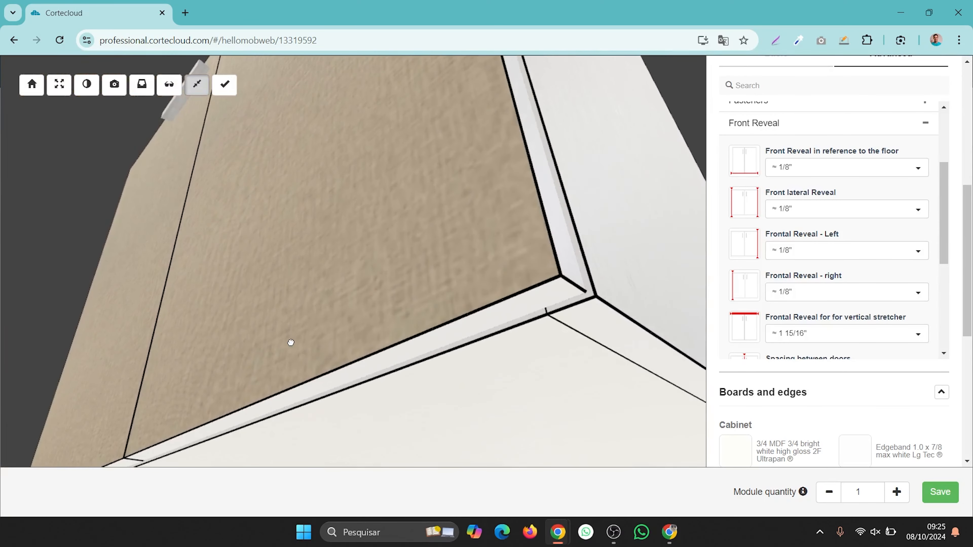
pyautogui.click(807, 172)
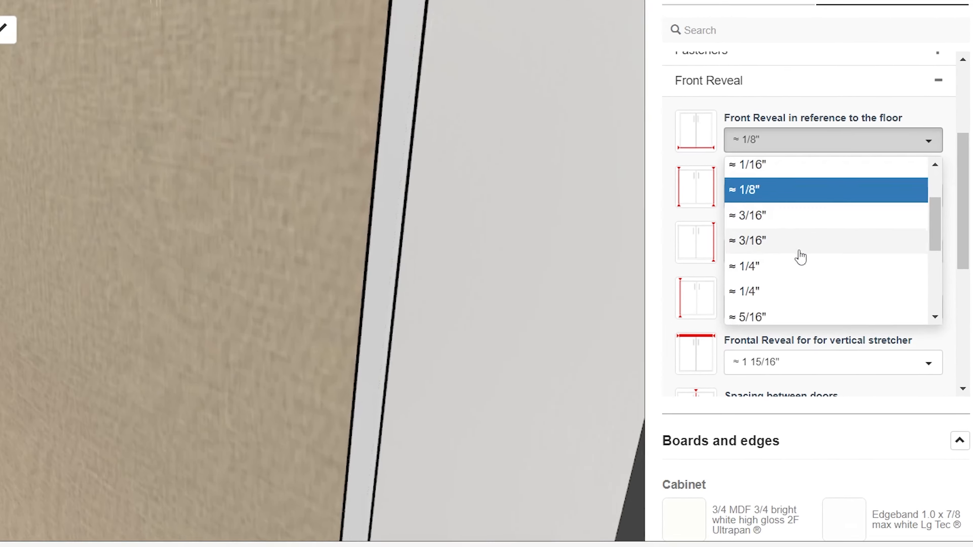
pyautogui.scroll(-2, 801, 257)
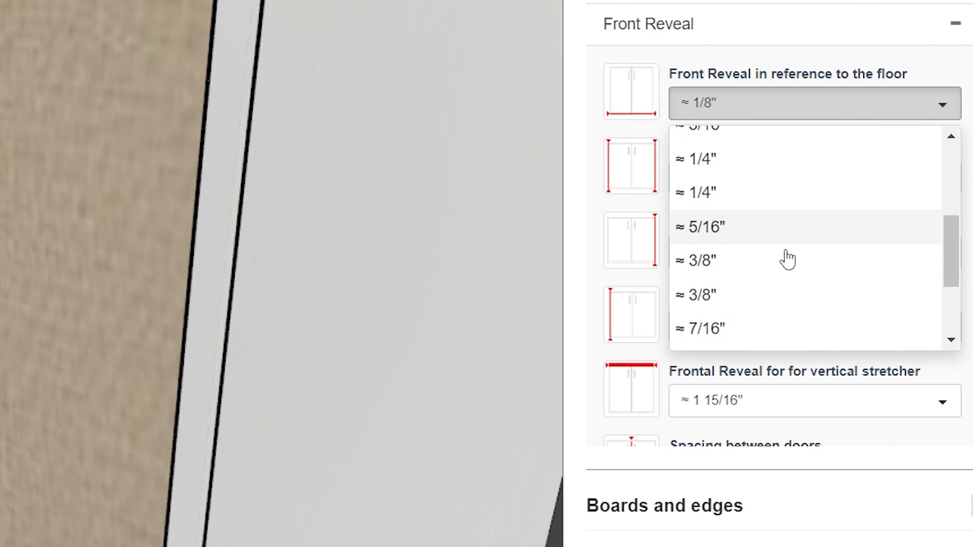
pyautogui.click(750, 328)
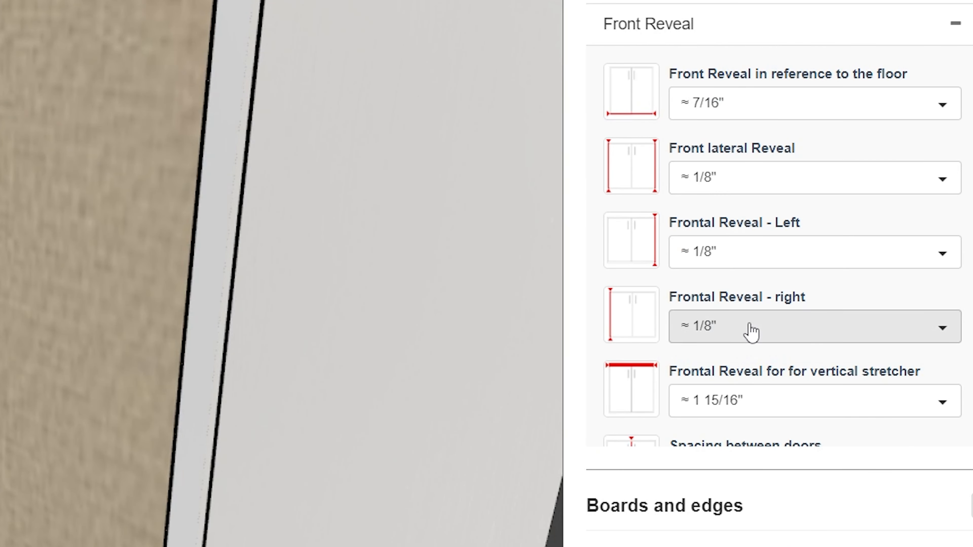
pyautogui.moveTo(183, 297); pyautogui.dragTo(580, 195)
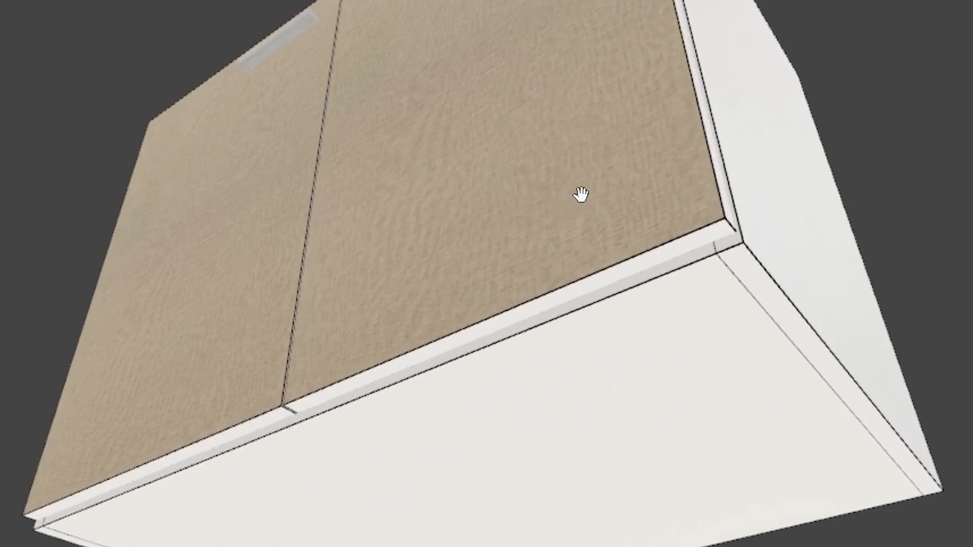
pyautogui.scroll(3, 766, 264)
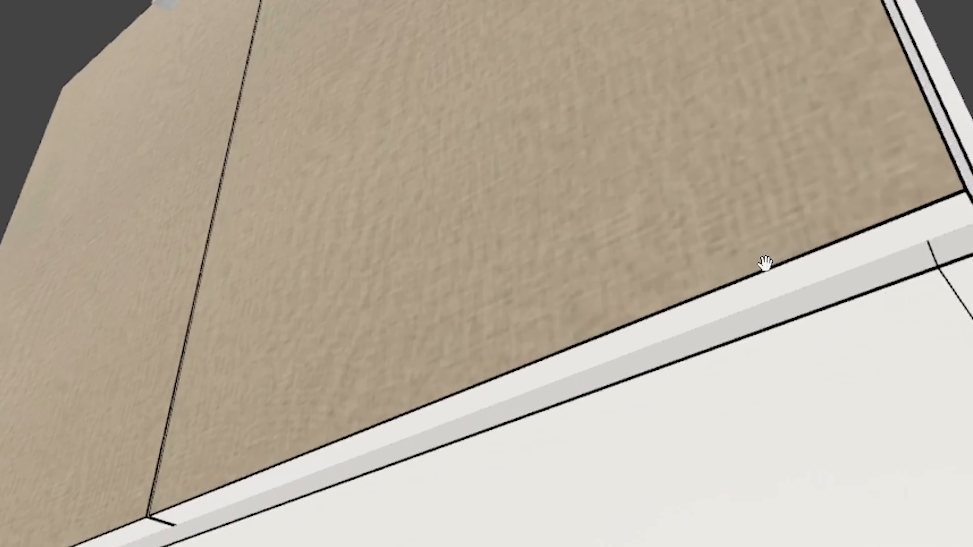
pyautogui.scroll(1, 765, 263)
pyautogui.moveTo(828, 257); pyautogui.dragTo(676, 276)
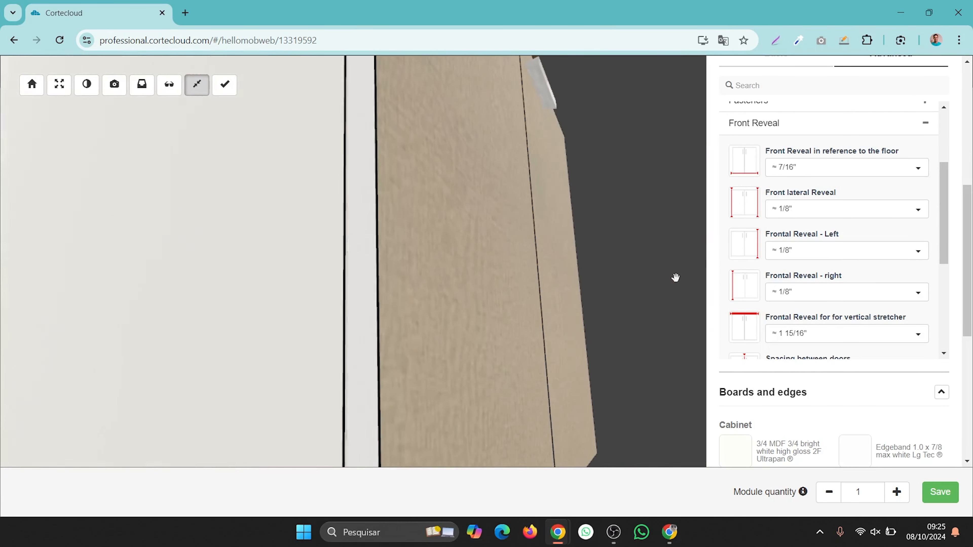
# Return the front reveal in reference to the floor to 1/8"
pyautogui.click(862, 169)
pyautogui.scroll(3, 834, 217)
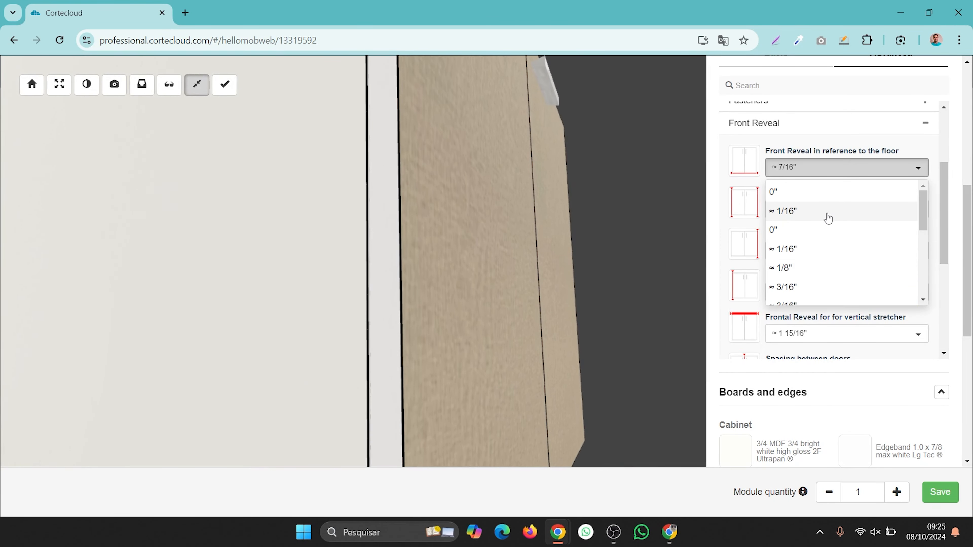
pyautogui.click(817, 267)
# Inspect the doors' upper edge and set the top frontal reveal to 1/2"
pyautogui.scroll(-3, 751, 268)
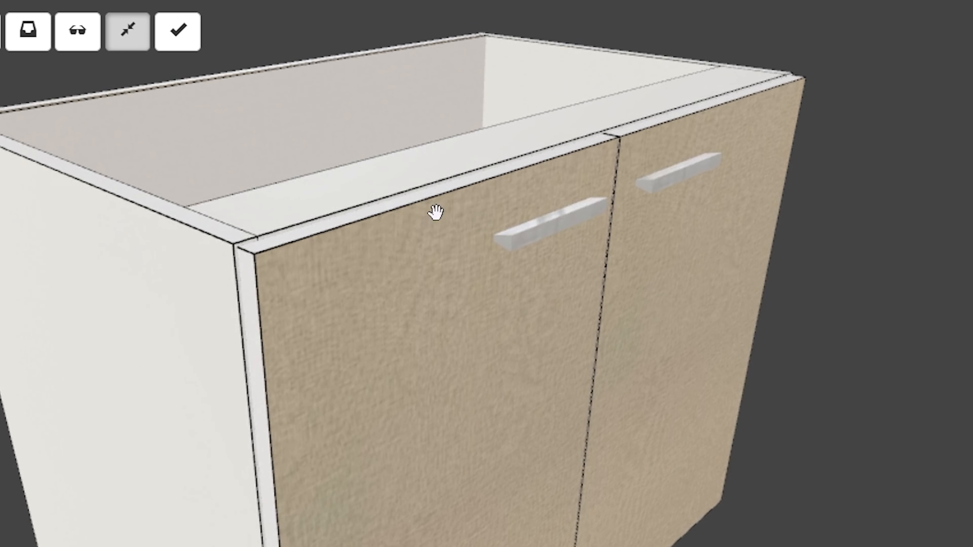
pyautogui.moveTo(328, 182)
pyautogui.mouseDown()
pyautogui.moveTo(340, 193)
pyautogui.moveTo(344, 184)
pyautogui.mouseUp()
pyautogui.scroll(5, 384, 150)
pyautogui.moveTo(384, 150); pyautogui.dragTo(396, 161)
pyautogui.scroll(-3, 402, 166)
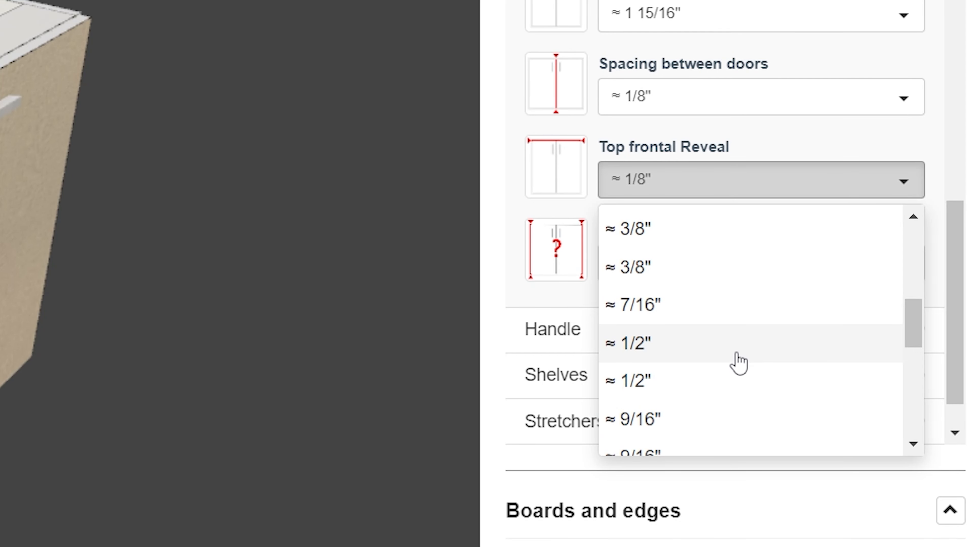
pyautogui.click(735, 355)
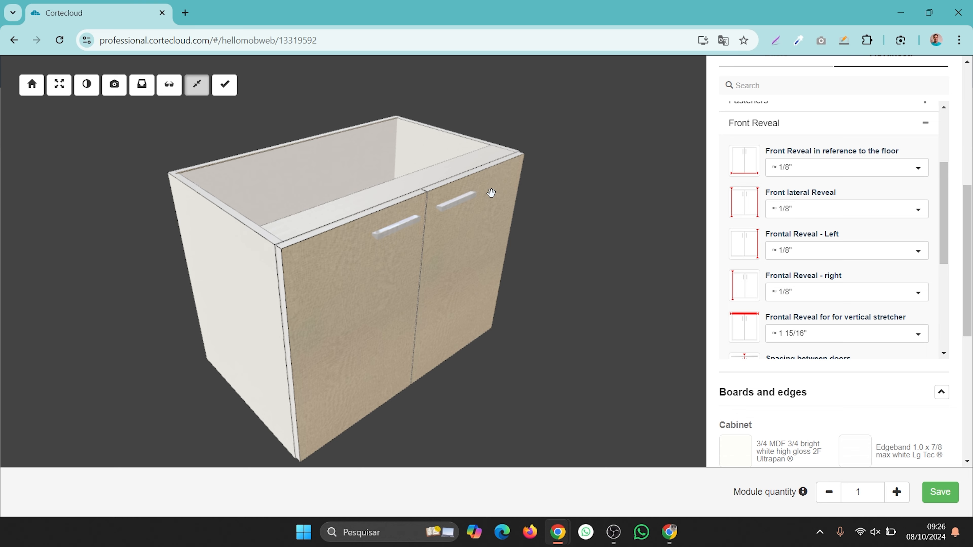
# Set the front lateral reveal to 5/16" and check the gap at both sides of the doors
pyautogui.moveTo(491, 193); pyautogui.dragTo(473, 183)
pyautogui.moveTo(340, 187); pyautogui.dragTo(354, 191)
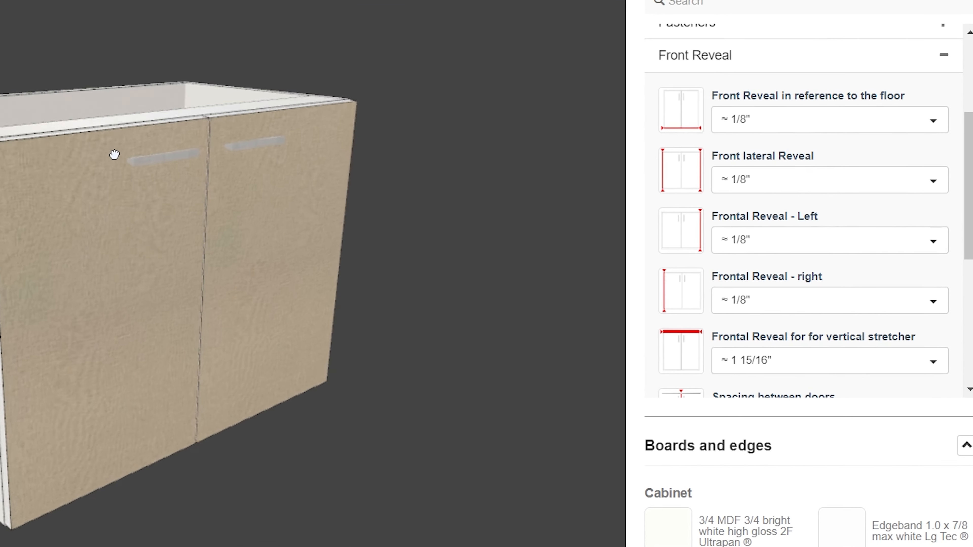
pyautogui.click(759, 182)
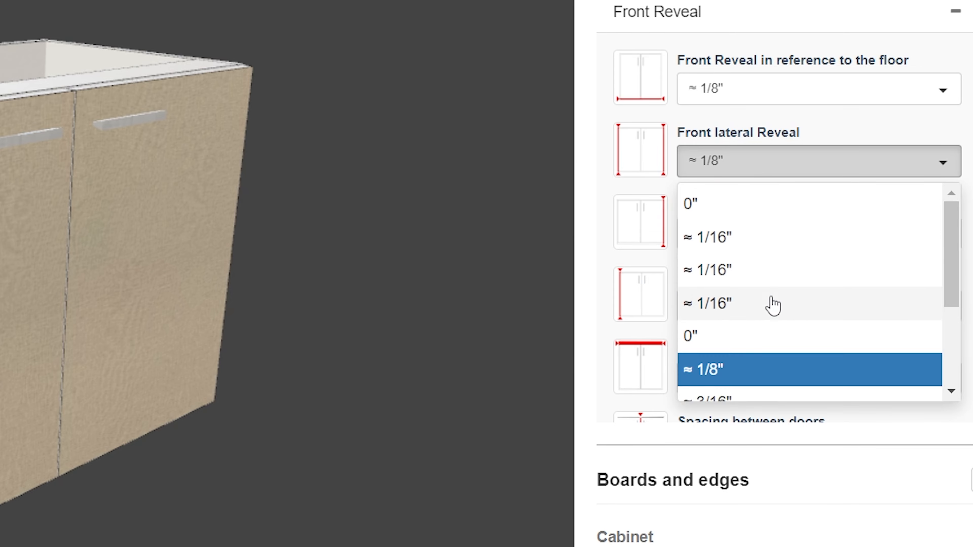
pyautogui.scroll(-3, 773, 304)
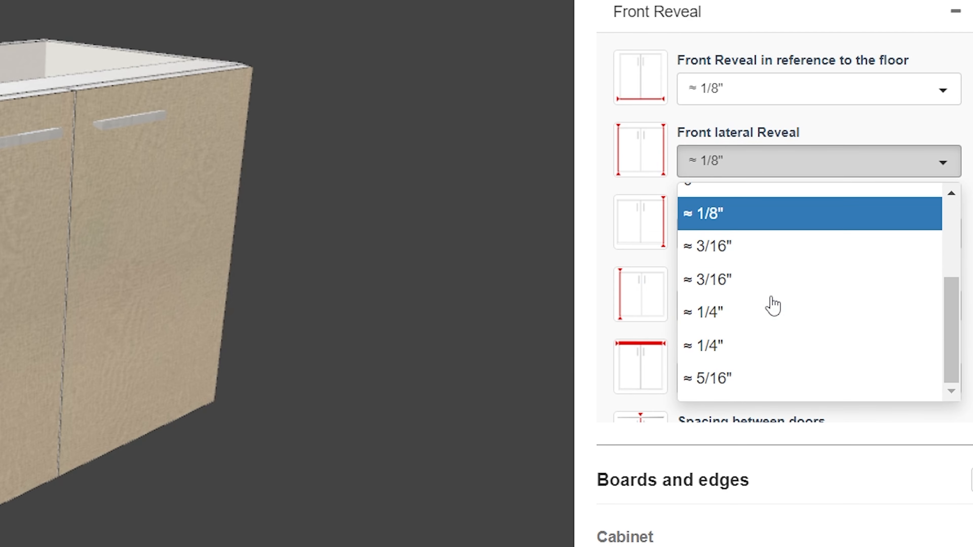
pyautogui.click(778, 388)
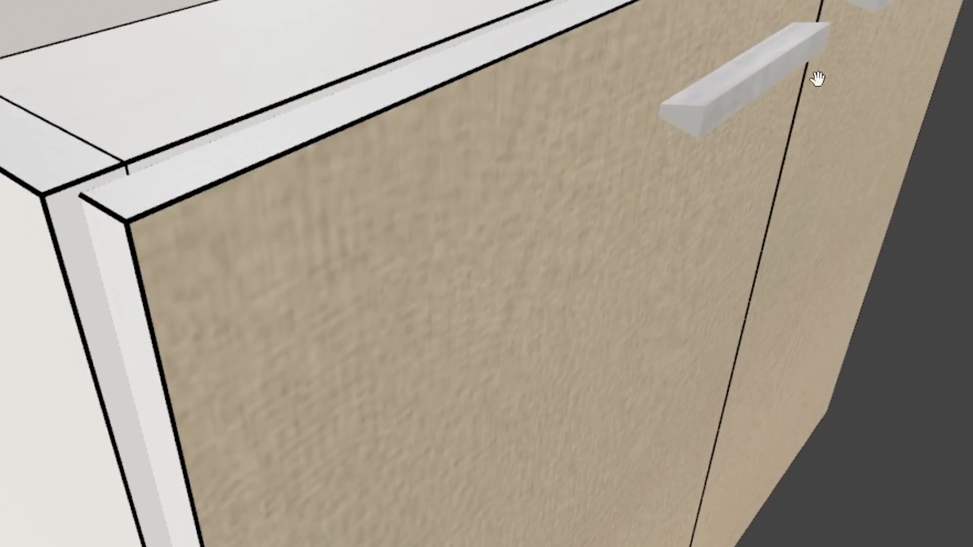
pyautogui.moveTo(818, 79); pyautogui.dragTo(648, 41)
pyautogui.moveTo(550, 185); pyautogui.dragTo(627, 185)
pyautogui.scroll(-5, 606, 180)
pyautogui.moveTo(477, 179); pyautogui.dragTo(509, 171)
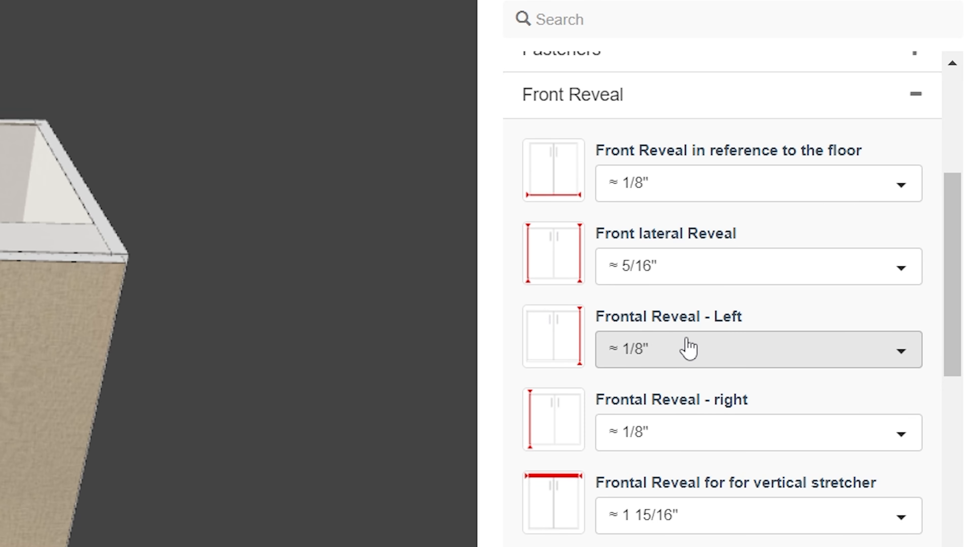
# Set the tweak for lateral reveal to Independent (Right and Left different Reveal)
pyautogui.scroll(-3, 717, 298)
pyautogui.scroll(-3, 730, 395)
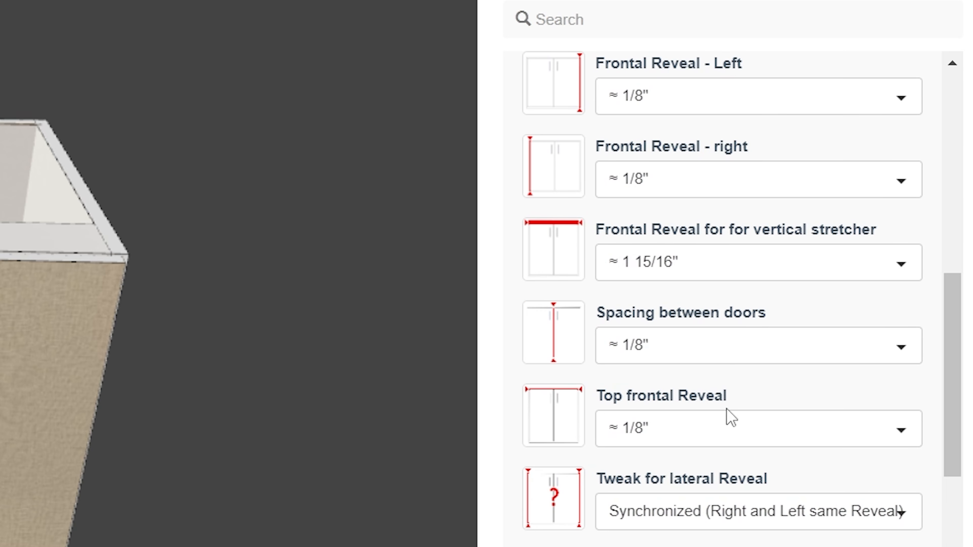
pyautogui.scroll(-3, 603, 480)
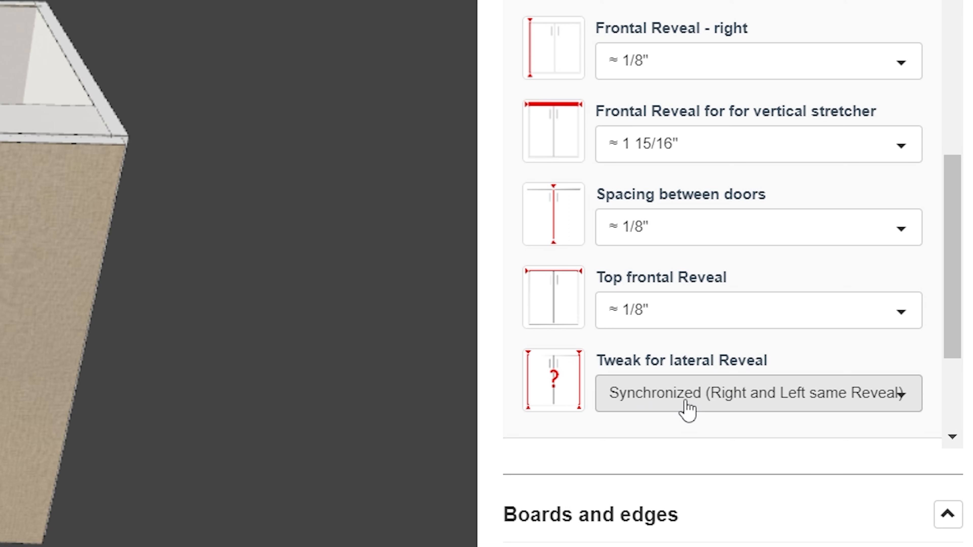
pyautogui.click(686, 402)
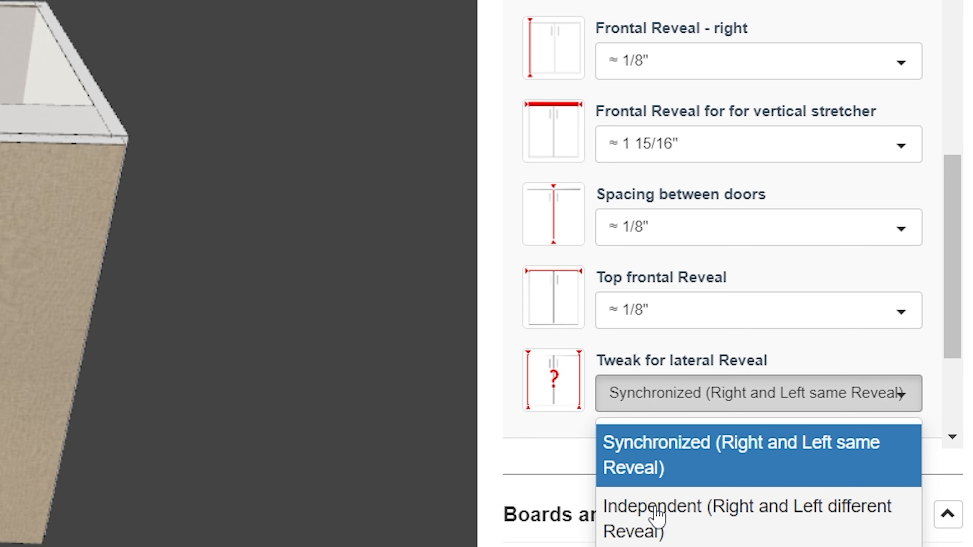
pyautogui.click(658, 525)
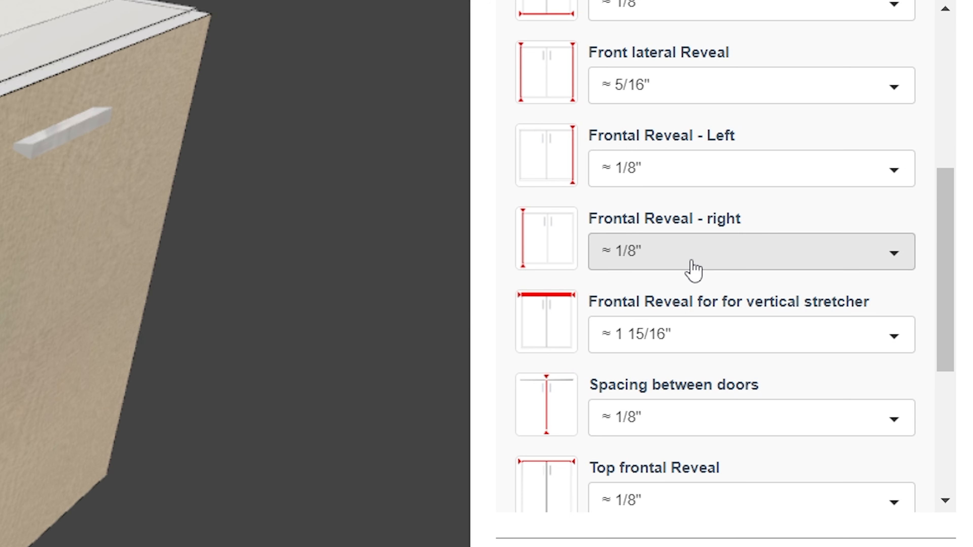
# Set the right frontal reveal to 5/16" and check the gap beside the door
pyautogui.click(701, 258)
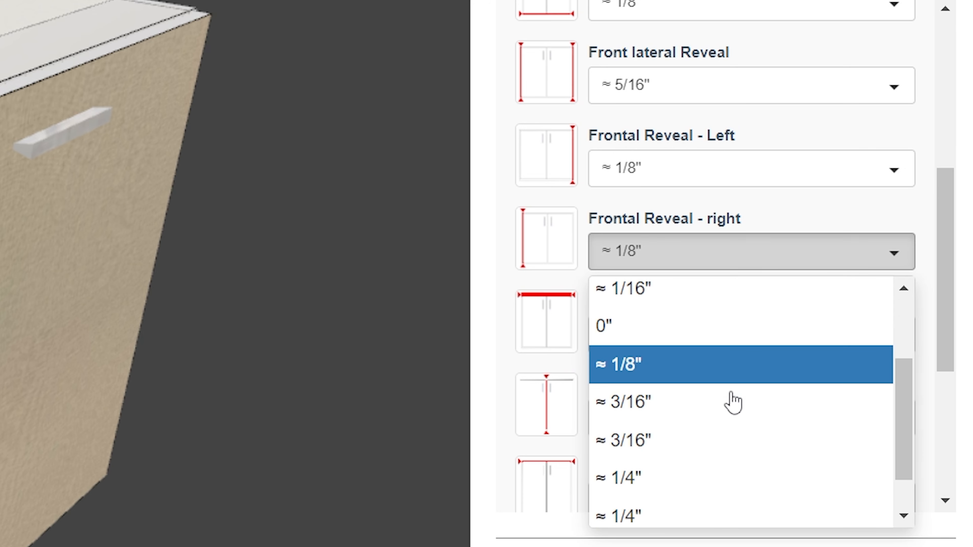
pyautogui.scroll(-2, 675, 456)
pyautogui.click(672, 498)
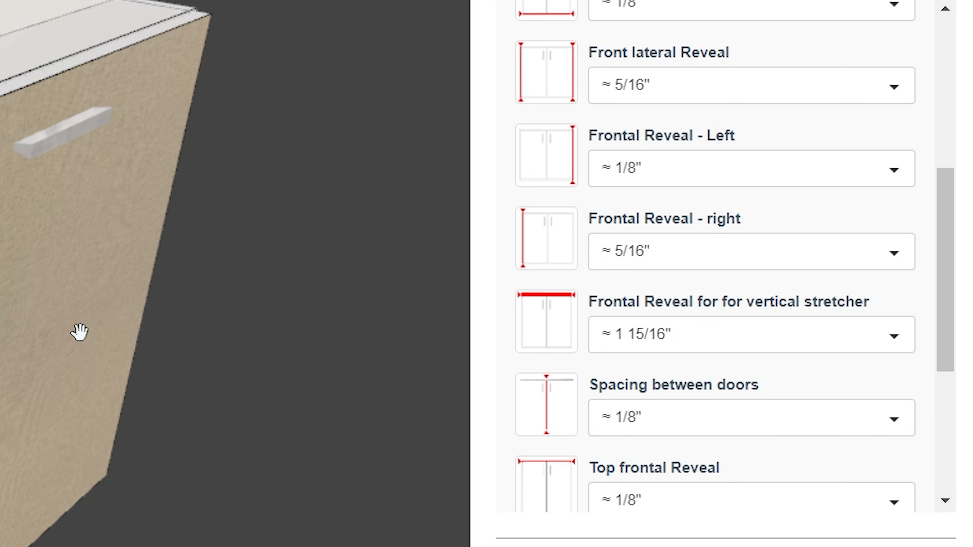
pyautogui.scroll(2, 6, 243)
pyautogui.moveTo(7, 243); pyautogui.dragTo(254, 230)
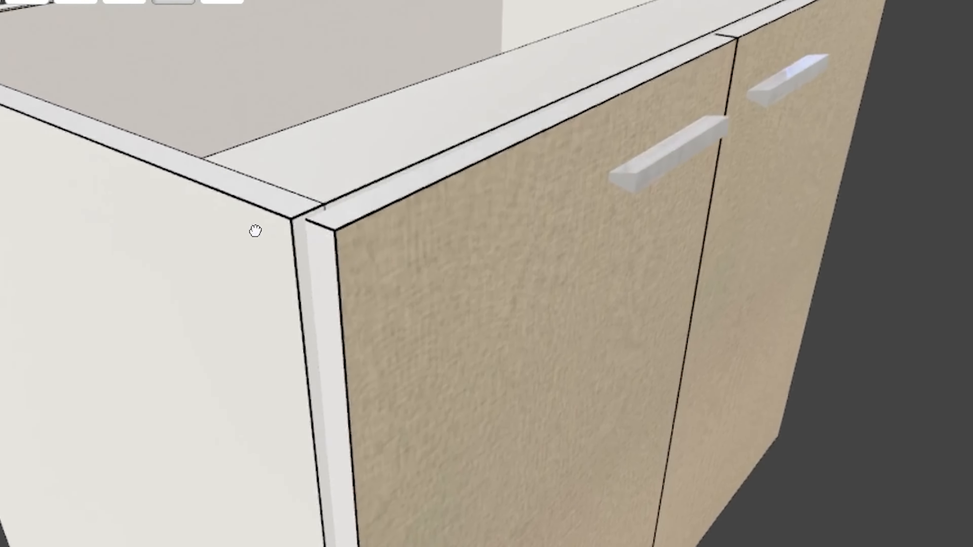
pyautogui.scroll(5, 247, 217)
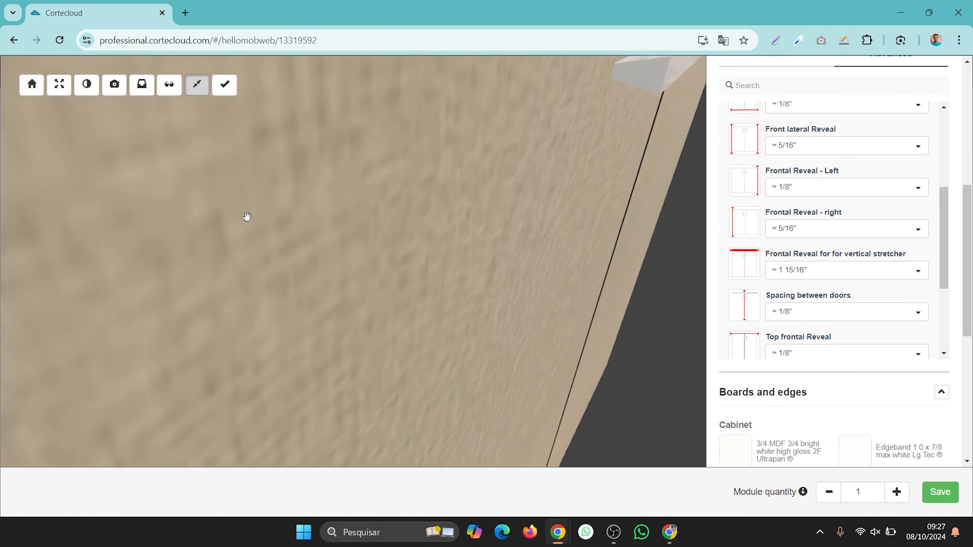
pyautogui.scroll(-6, 247, 217)
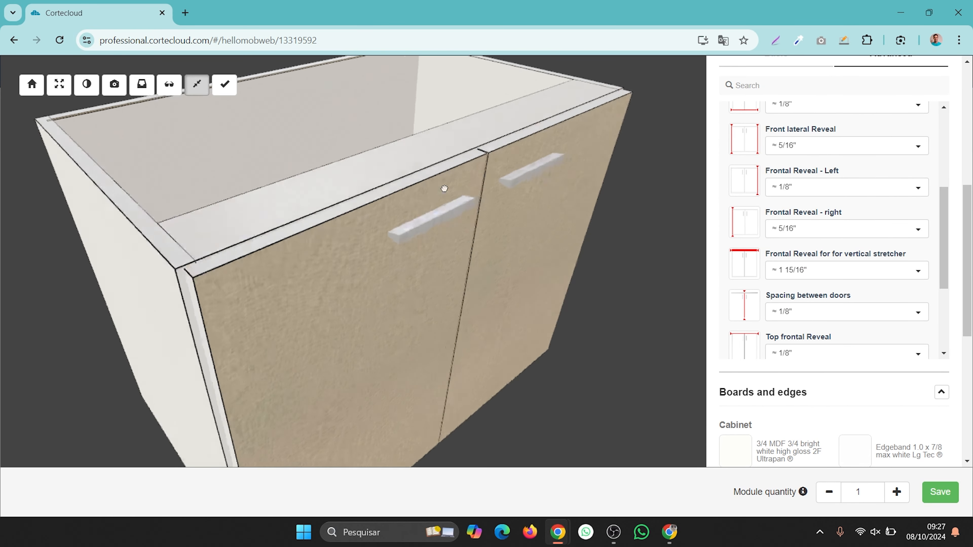
# Set the left frontal reveal to 1/4" and check the gap at the cabinet's other side
pyautogui.moveTo(445, 188); pyautogui.dragTo(505, 214)
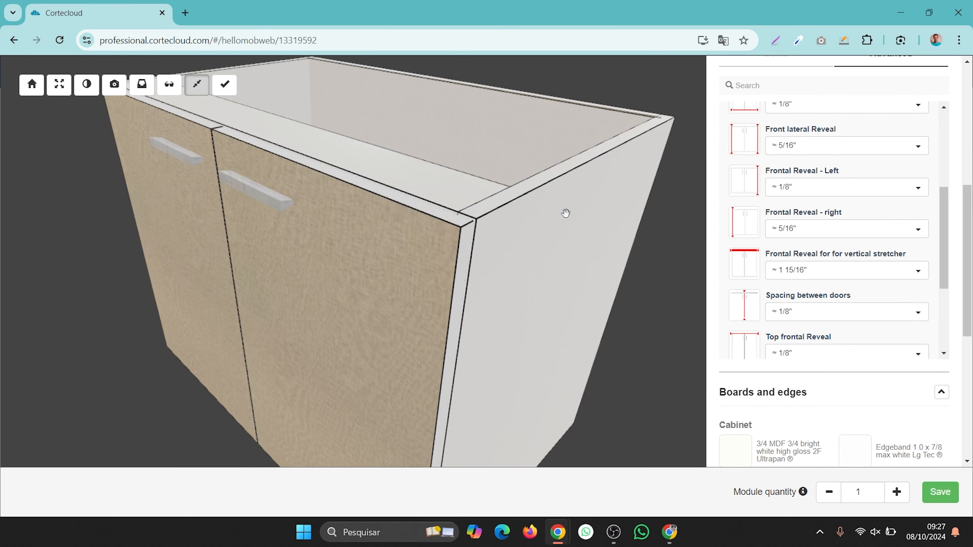
pyautogui.click(825, 193)
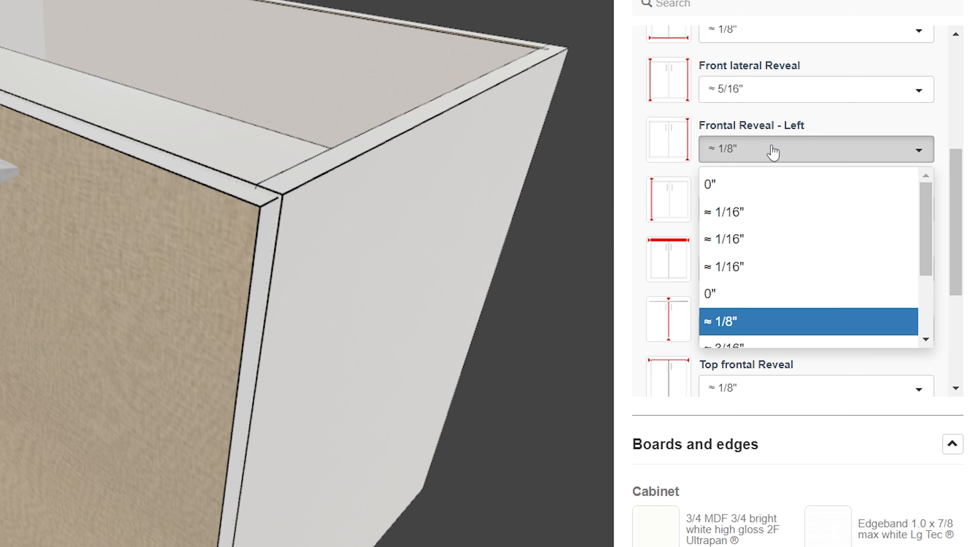
pyautogui.click(772, 152)
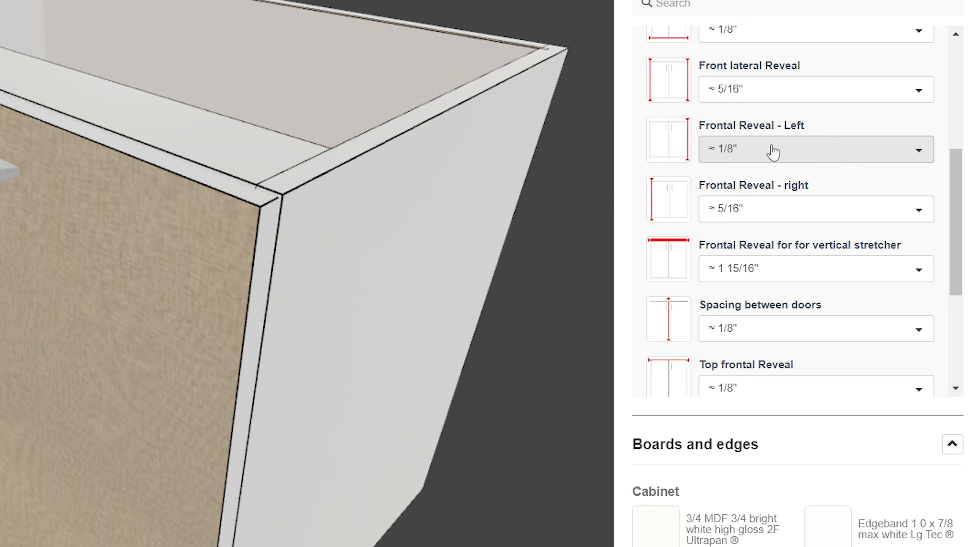
pyautogui.click(773, 152)
pyautogui.scroll(-2, 818, 283)
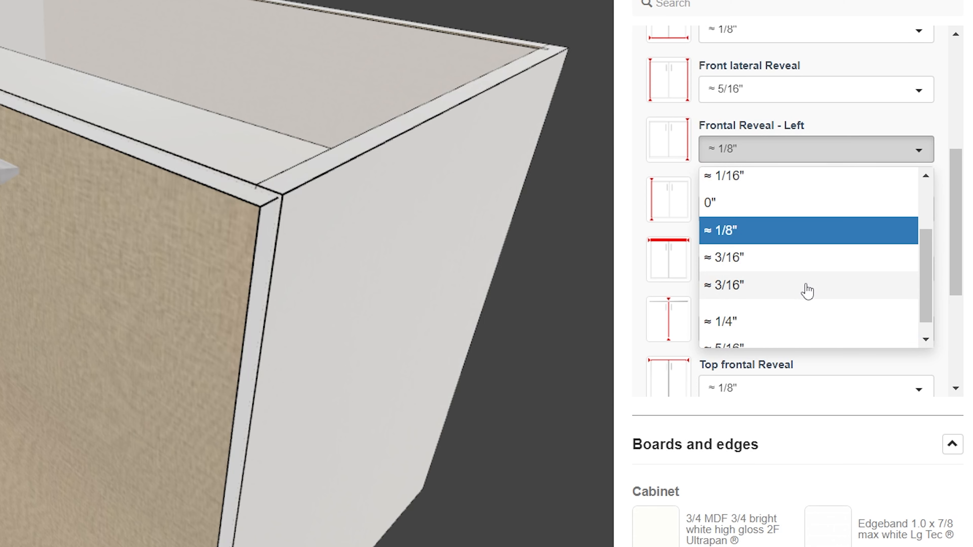
pyautogui.click(791, 324)
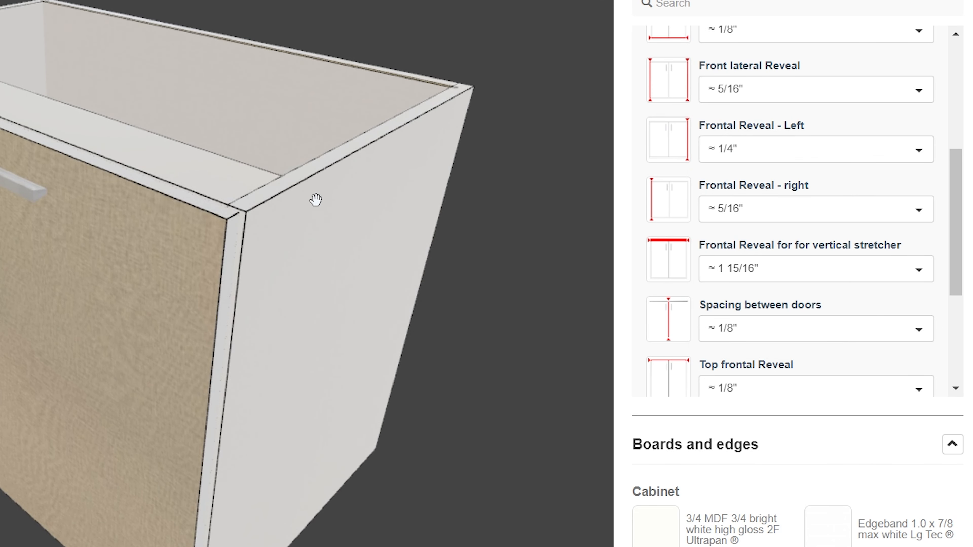
pyautogui.scroll(4, 316, 198)
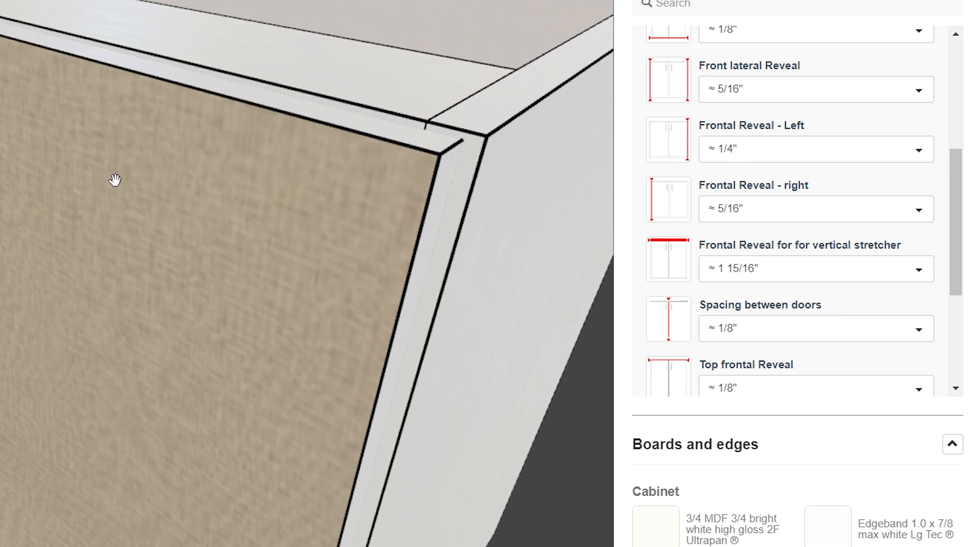
pyautogui.moveTo(54, 191); pyautogui.dragTo(196, 193)
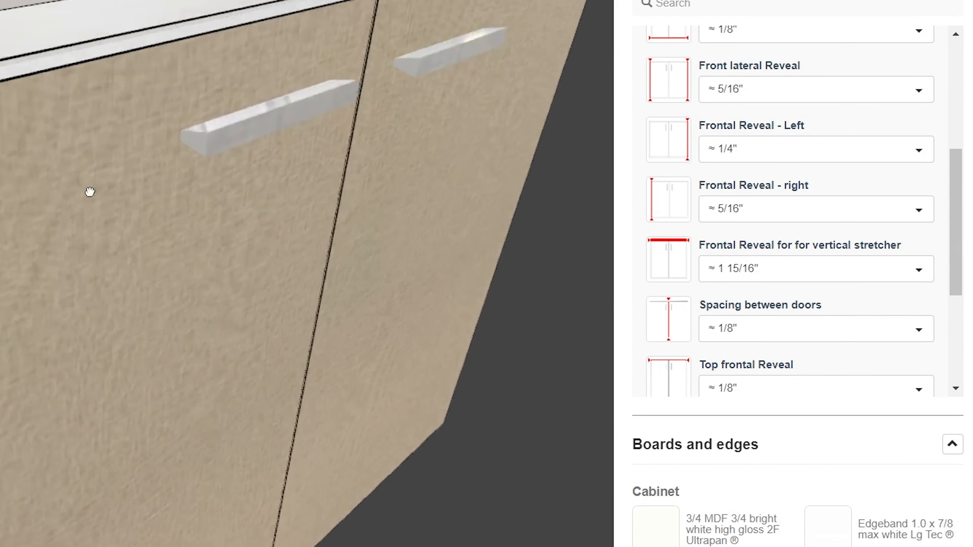
# Set the tweak for lateral reveal to Synchronized (Right and Left same Reveal) and check the doors' side gap
pyautogui.scroll(-5, 740, 286)
pyautogui.click(738, 279)
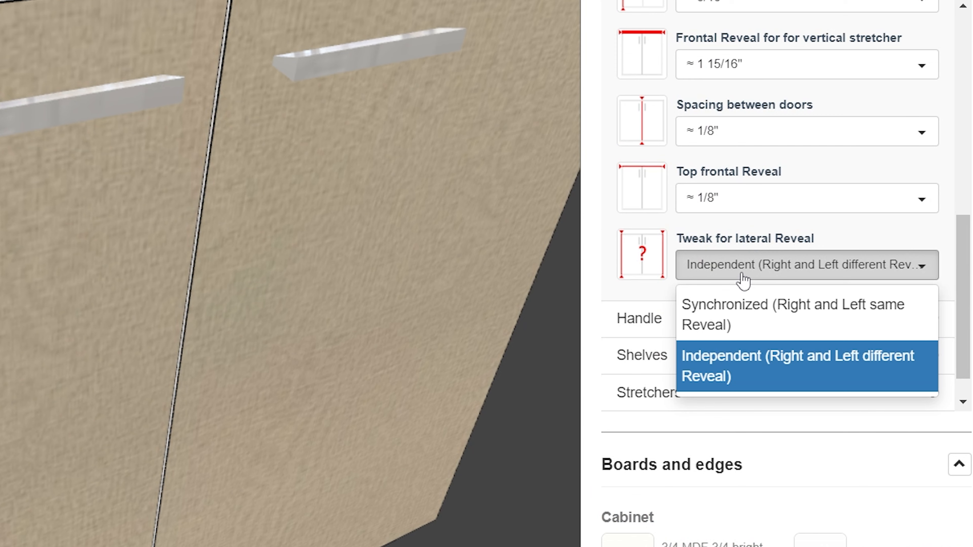
pyautogui.click(725, 318)
pyautogui.moveTo(567, 281); pyautogui.dragTo(0, 144)
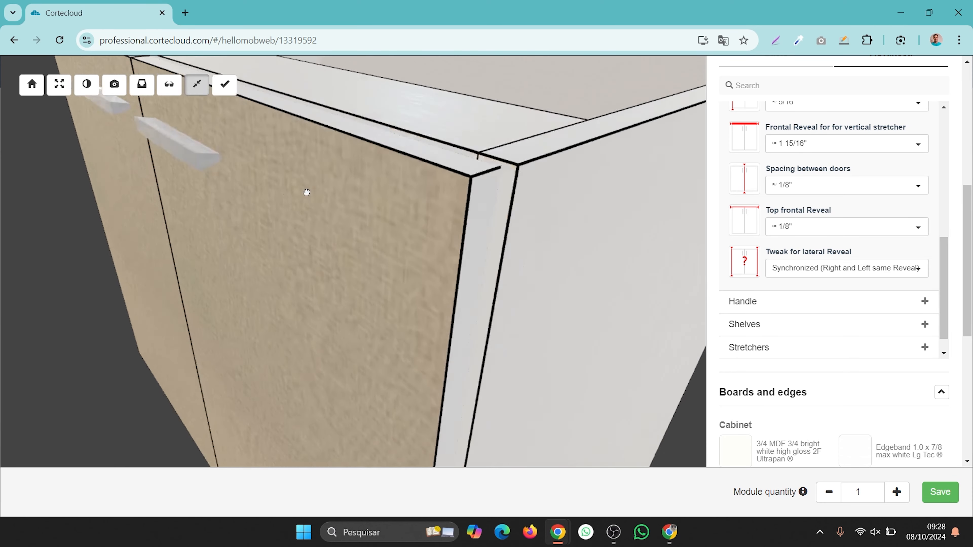
pyautogui.moveTo(307, 193); pyautogui.dragTo(260, 188)
# Set the front lateral reveal to 1/8" and check both sides of the cabinet
pyautogui.scroll(5, 841, 184)
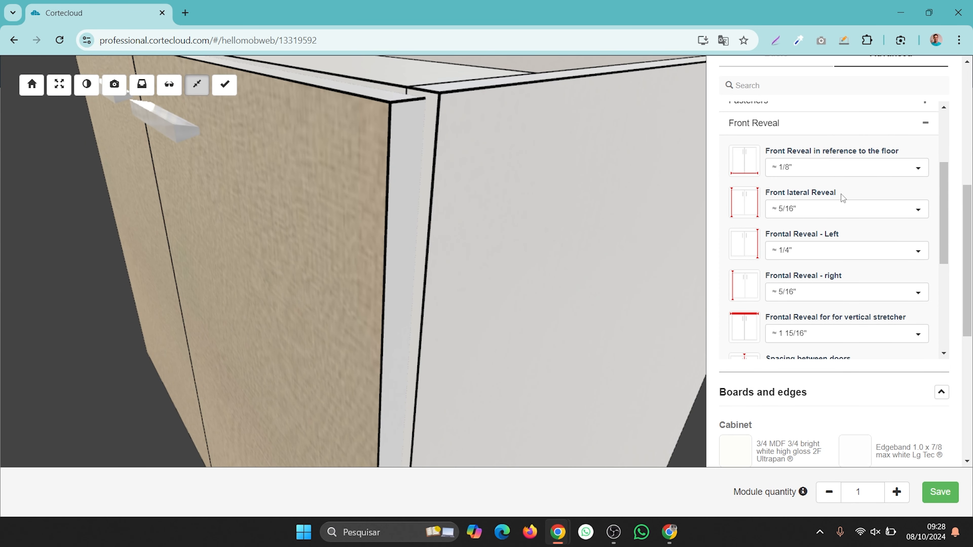
pyautogui.click(807, 211)
pyautogui.click(824, 248)
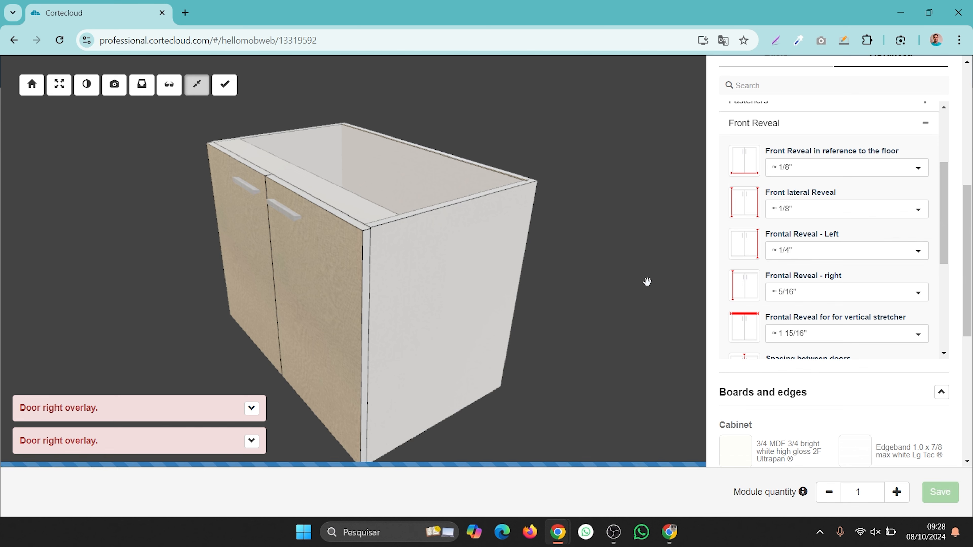
pyautogui.moveTo(421, 250); pyautogui.dragTo(515, 242)
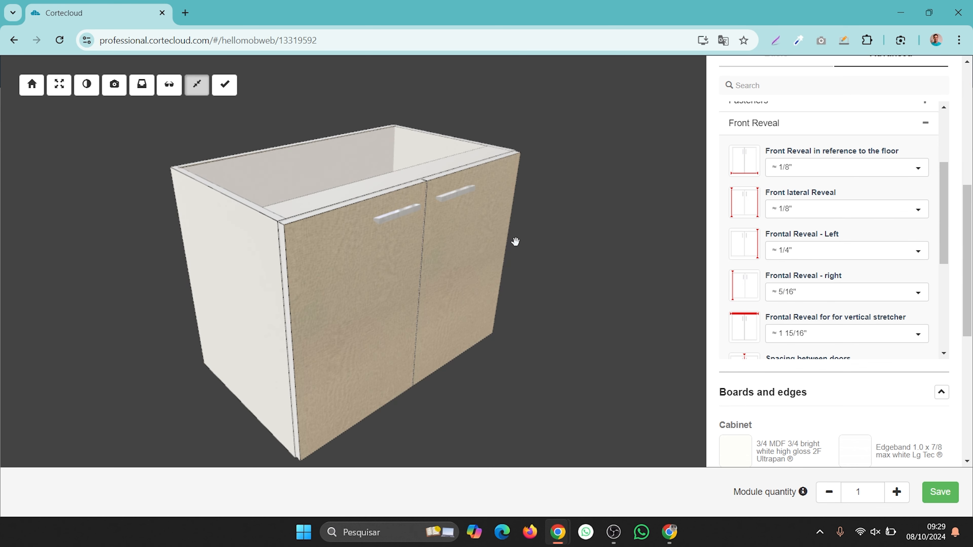
# Examine the size options of the frontal reveal for vertical stretcher and the front stretcher at the cabinet's top
pyautogui.scroll(-3, 768, 246)
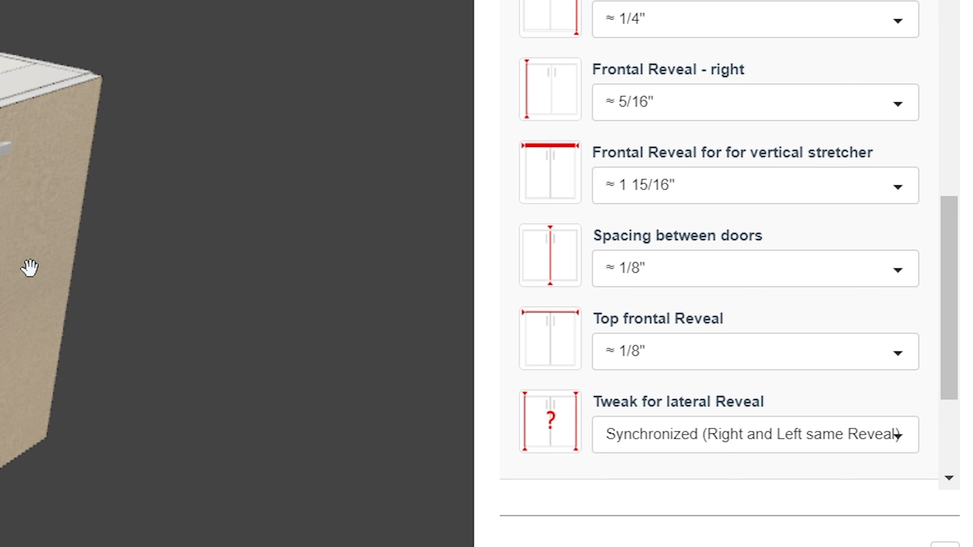
pyautogui.moveTo(29, 268); pyautogui.dragTo(54, 272)
pyautogui.click(682, 201)
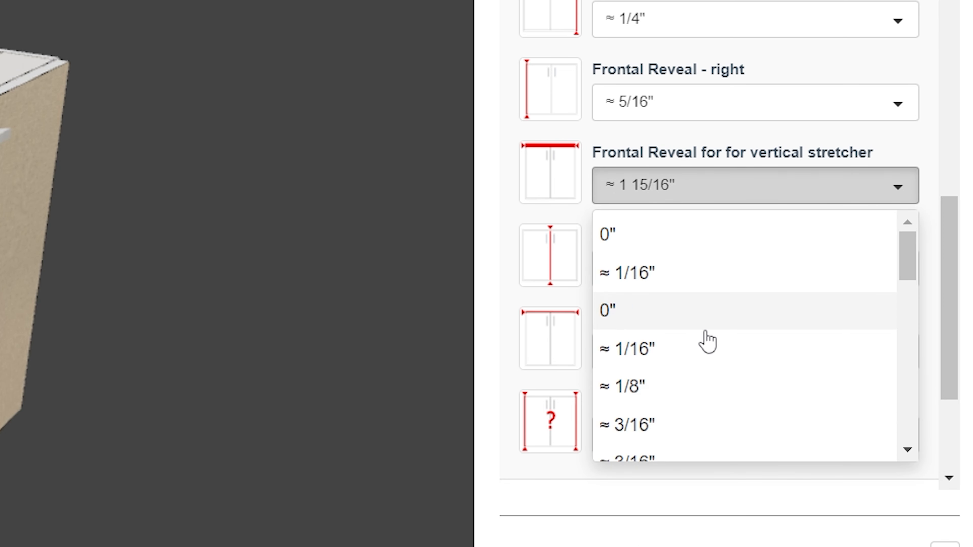
pyautogui.scroll(-5, 707, 356)
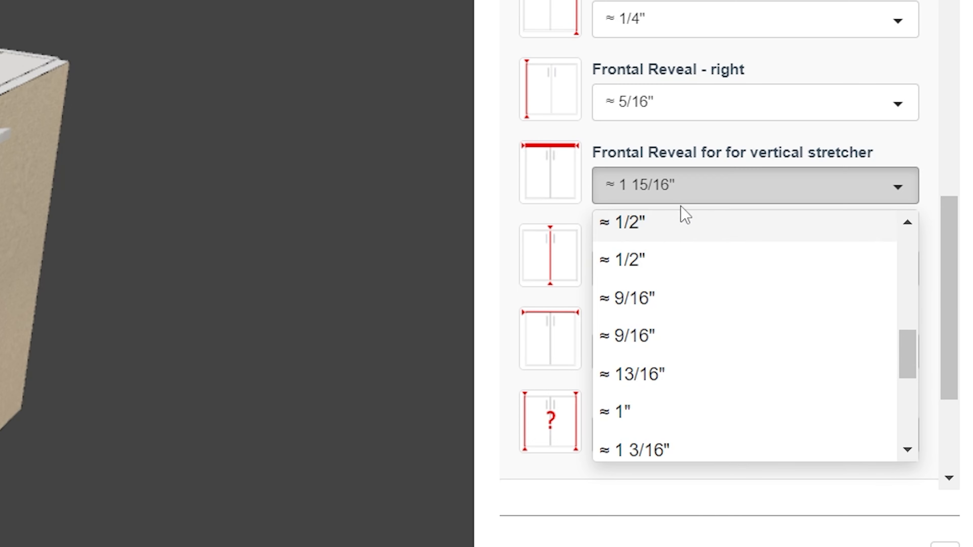
pyautogui.click(702, 194)
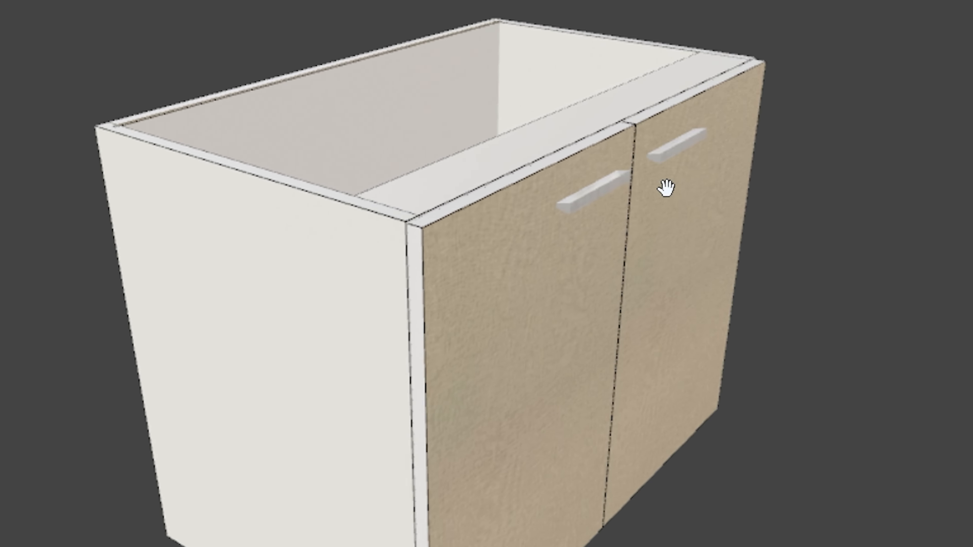
pyautogui.moveTo(461, 189); pyautogui.dragTo(528, 195)
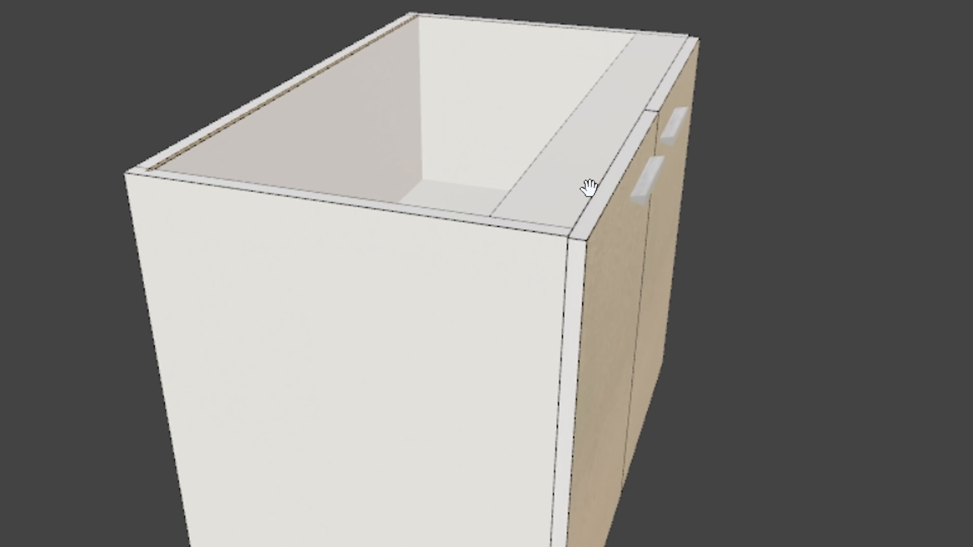
pyautogui.scroll(2, 590, 184)
pyautogui.moveTo(593, 176)
pyautogui.mouseDown()
pyautogui.moveTo(621, 147)
pyautogui.moveTo(629, 153)
pyautogui.moveTo(563, 158)
pyautogui.moveTo(585, 161)
pyautogui.mouseUp()
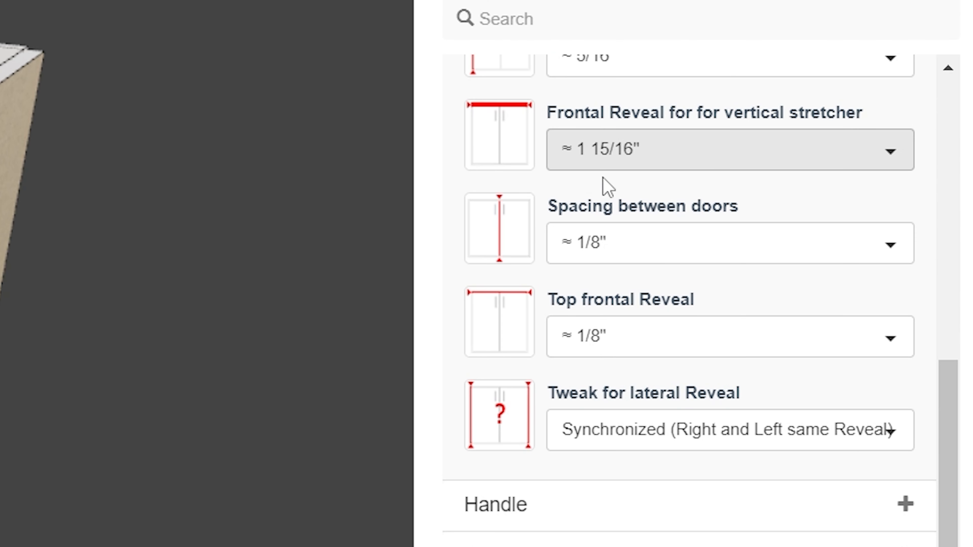
# Set the frontal stretcher orientation to Vertical and inspect the stretcher above the doors
pyautogui.scroll(-6, 606, 309)
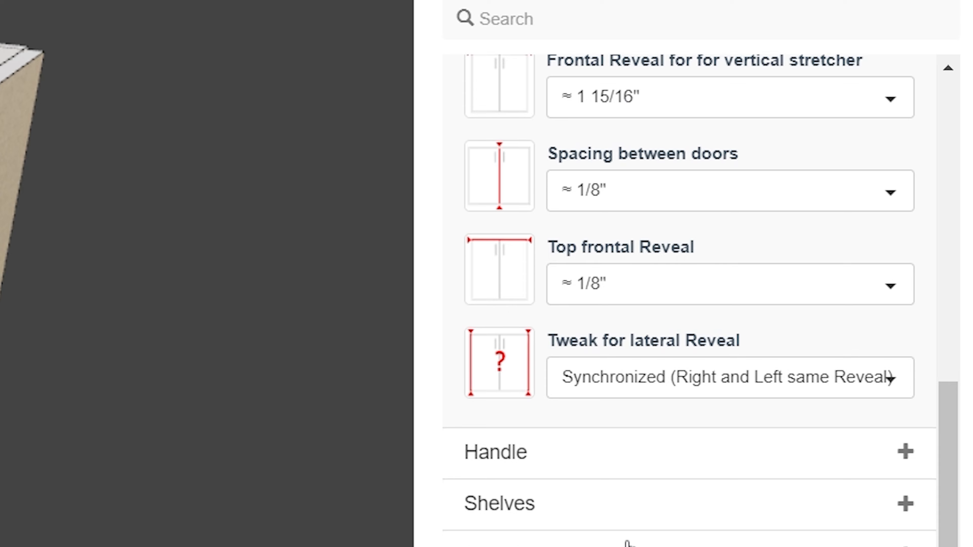
pyautogui.click(574, 322)
pyautogui.scroll(-12, 602, 189)
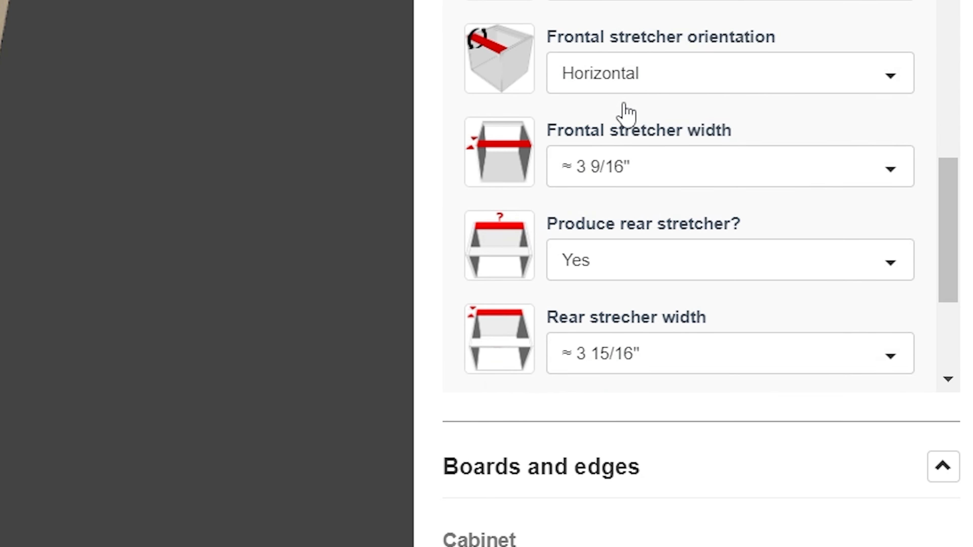
pyautogui.scroll(5, 651, 173)
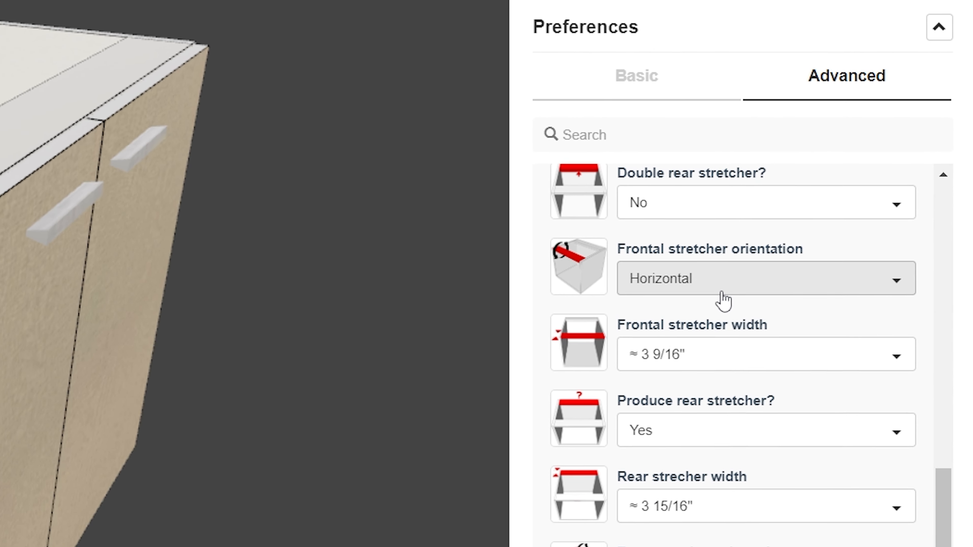
pyautogui.click(733, 280)
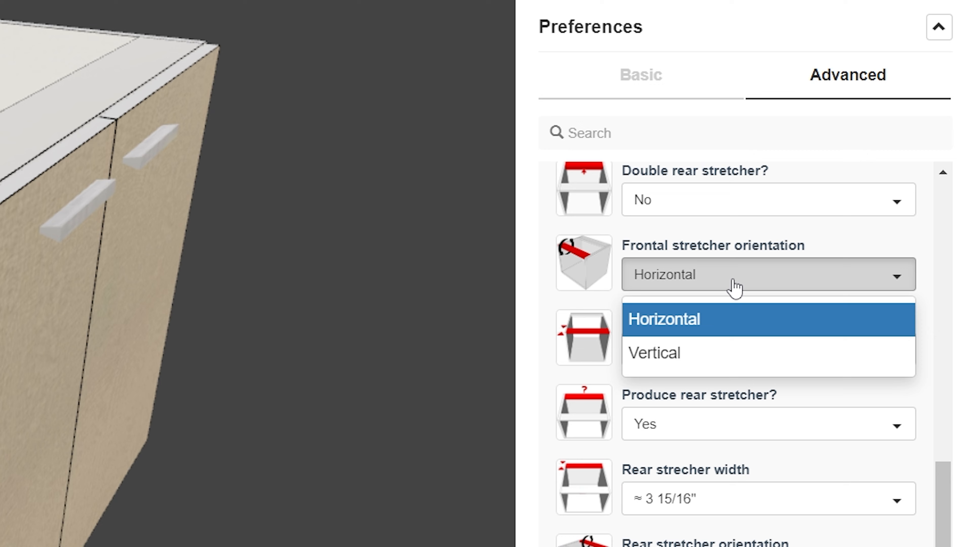
pyautogui.click(729, 357)
pyautogui.moveTo(388, 282); pyautogui.dragTo(436, 296)
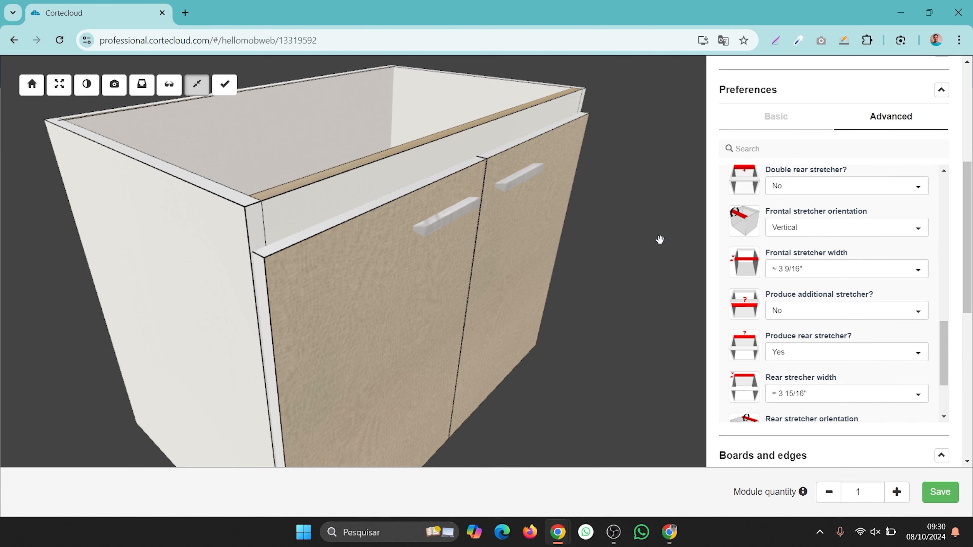
# Set the frontal reveal for vertical stretcher to 2 3/4"
pyautogui.scroll(5, 872, 231)
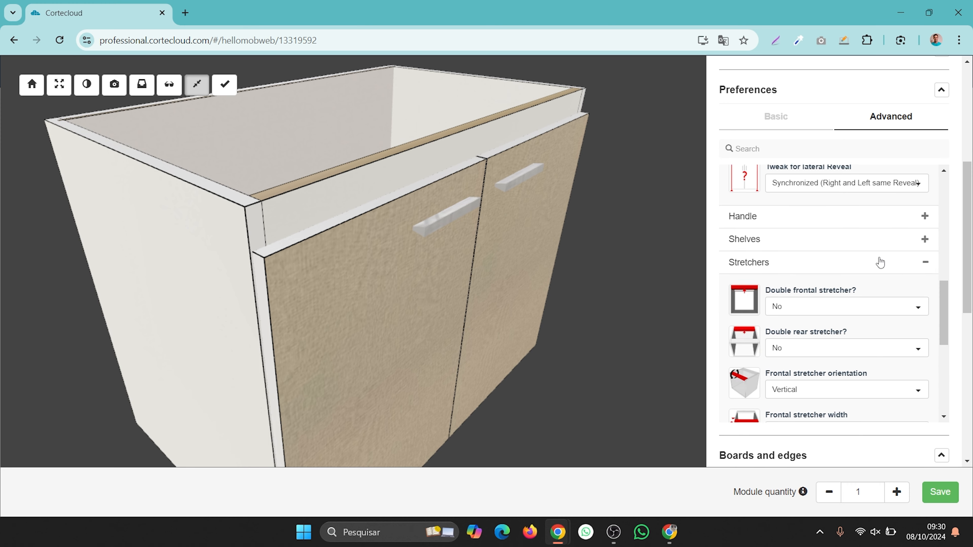
pyautogui.click(808, 290)
pyautogui.scroll(2, 839, 299)
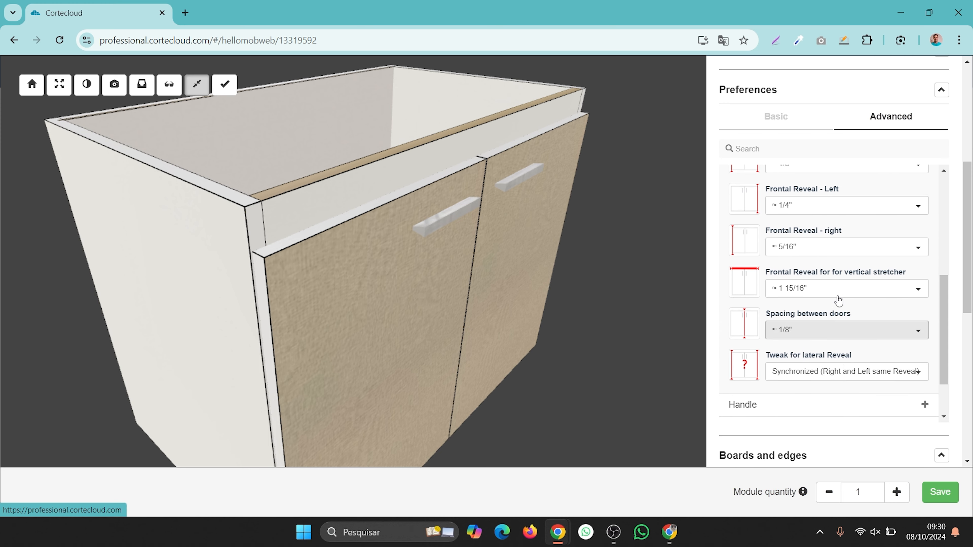
pyautogui.click(792, 296)
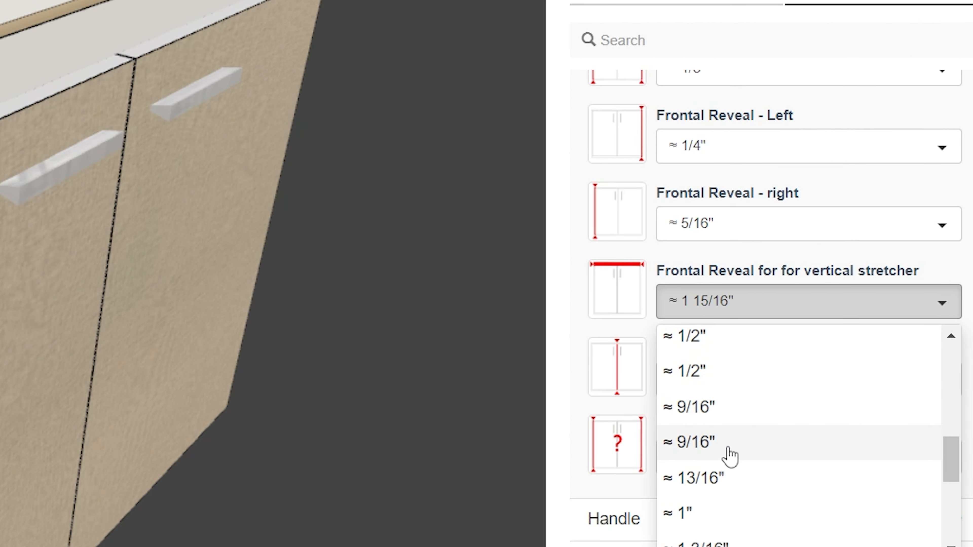
pyautogui.scroll(-2, 803, 372)
pyautogui.scroll(-1, 727, 456)
pyautogui.scroll(3, 730, 437)
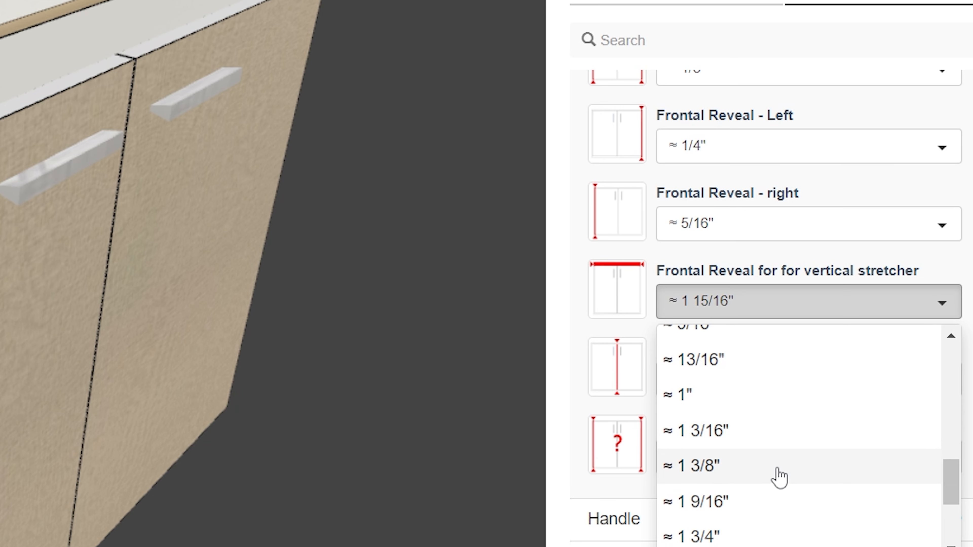
pyautogui.scroll(-4, 747, 491)
pyautogui.scroll(-1, 718, 494)
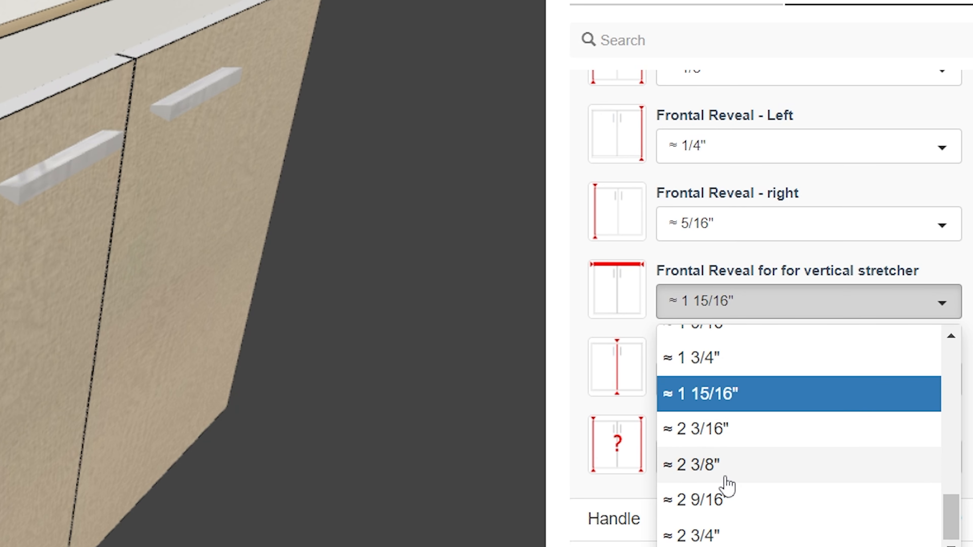
pyautogui.click(765, 542)
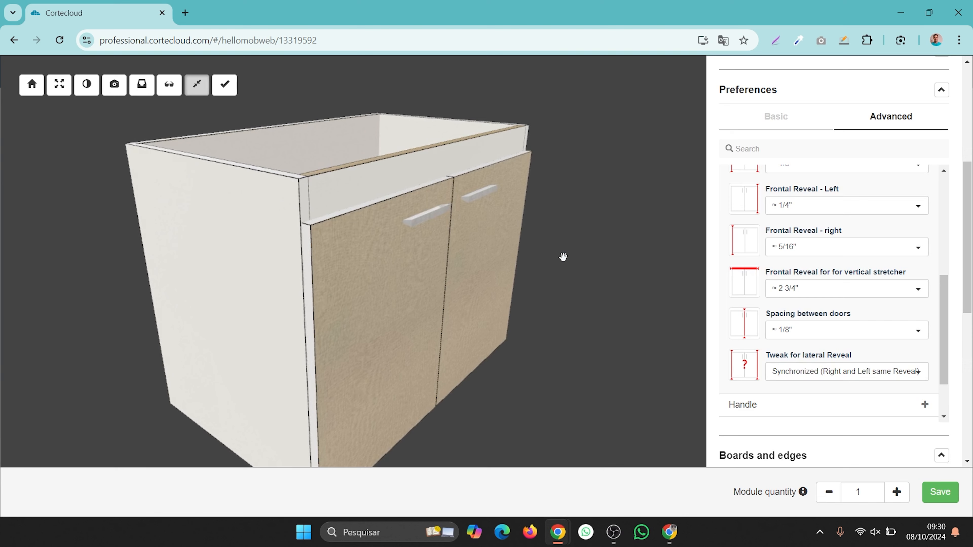
# Set the frontal stretcher orientation back to Horizontal
pyautogui.scroll(5, 881, 327)
pyautogui.scroll(-7, 882, 328)
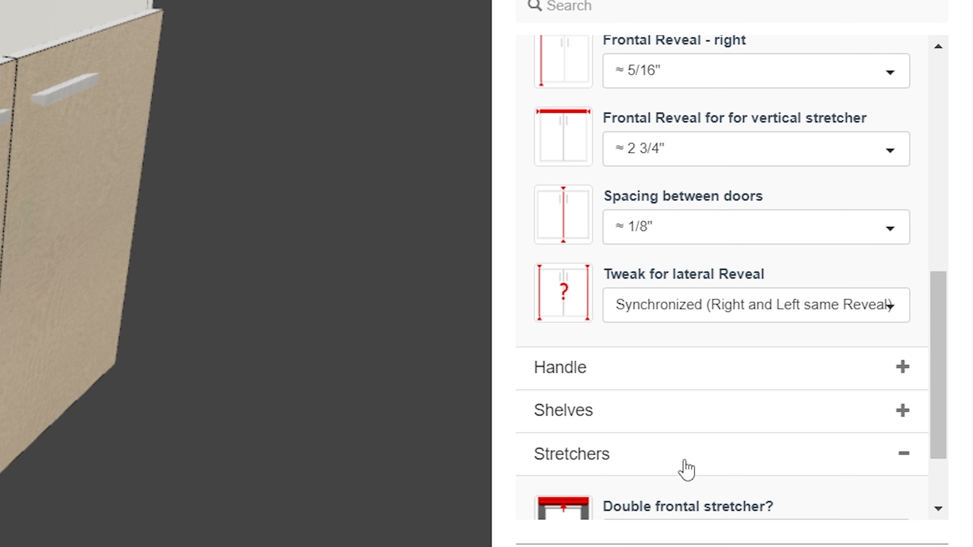
pyautogui.scroll(-15, 628, 218)
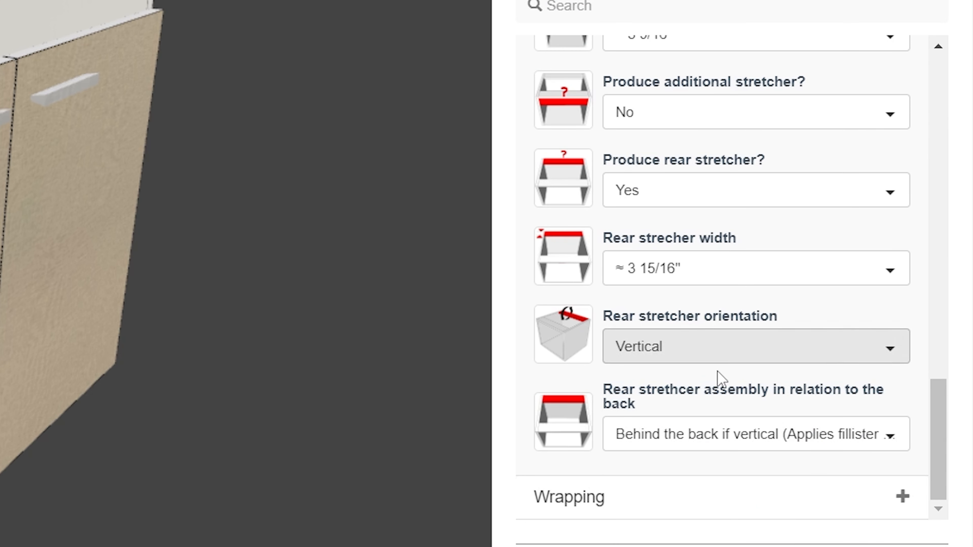
pyautogui.click(722, 359)
pyautogui.click(703, 393)
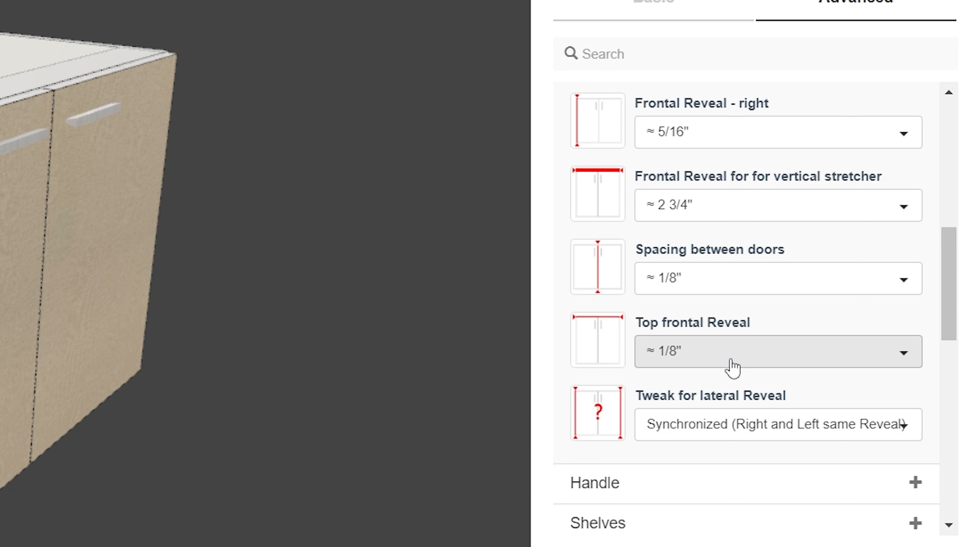
# Set the spacing between doors to 1/4" and check the gap between the two doors
pyautogui.moveTo(250, 289); pyautogui.dragTo(165, 303)
pyautogui.moveTo(498, 290); pyautogui.dragTo(499, 286)
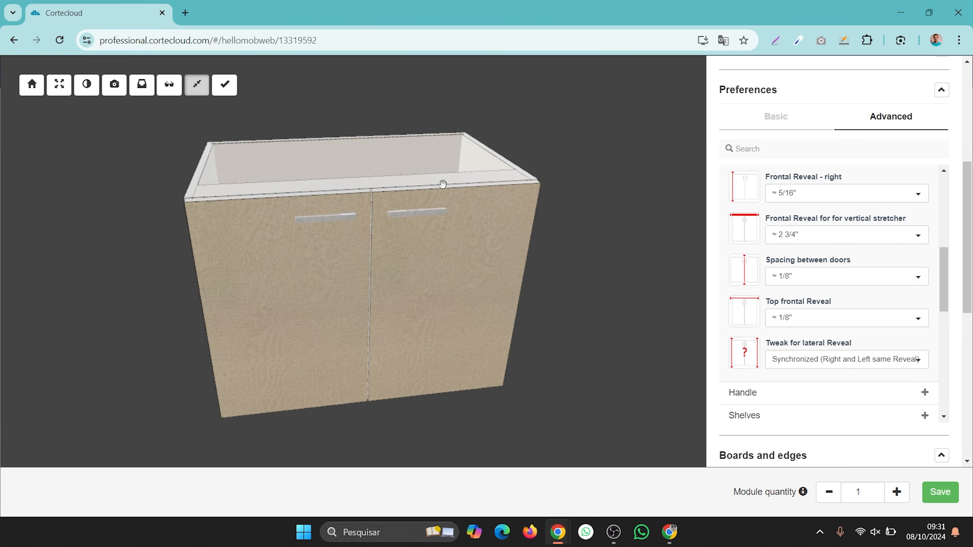
pyautogui.scroll(5, 402, 193)
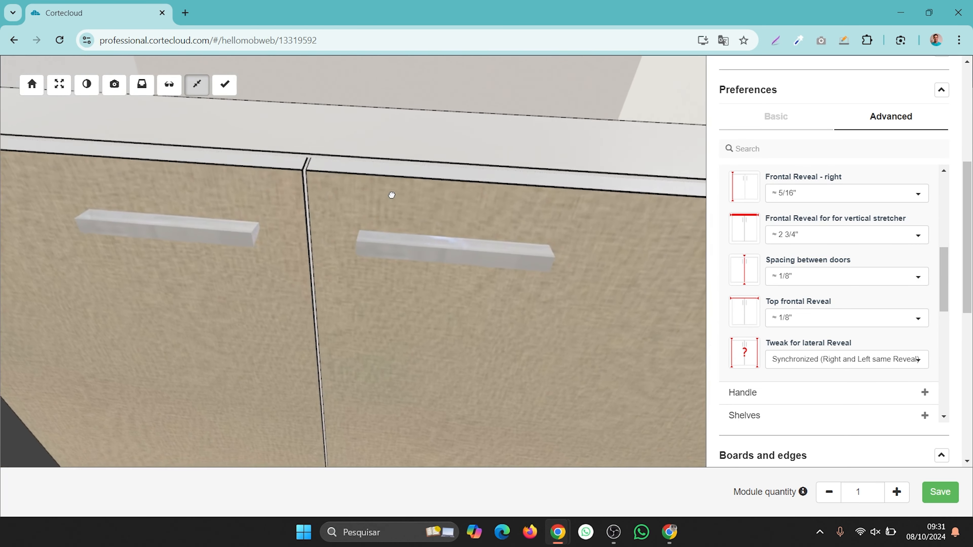
pyautogui.moveTo(392, 195); pyautogui.dragTo(431, 210)
pyautogui.click(820, 282)
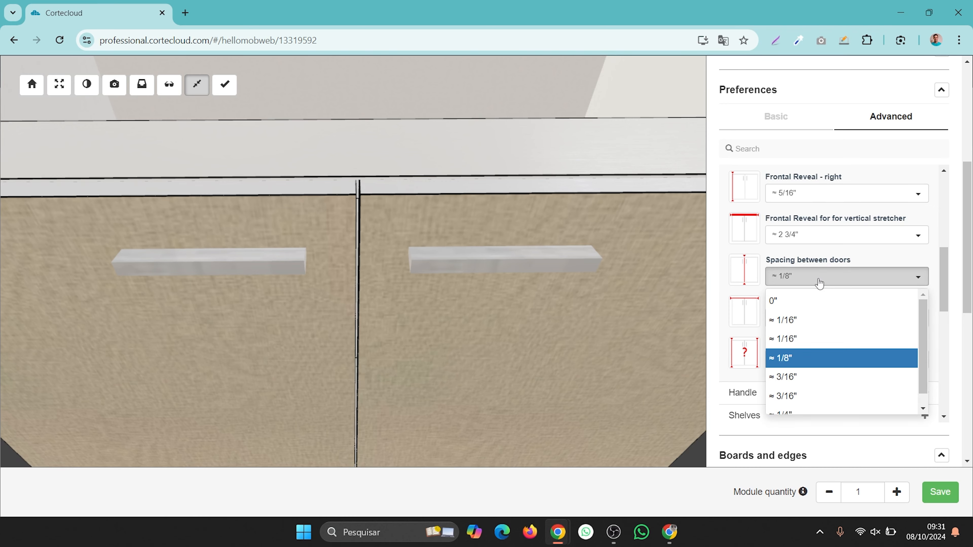
pyautogui.scroll(-1, 841, 345)
pyautogui.click(806, 402)
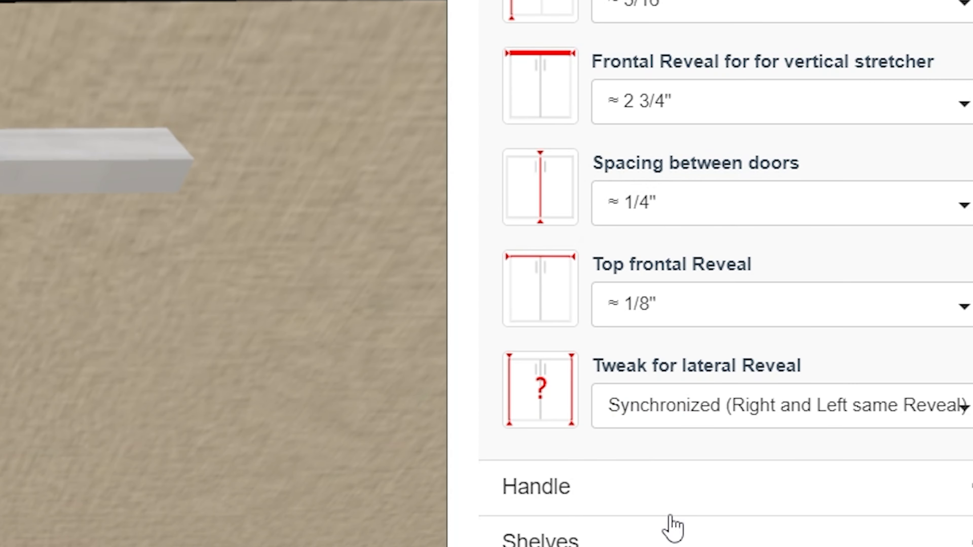
pyautogui.scroll(-10, 59, 235)
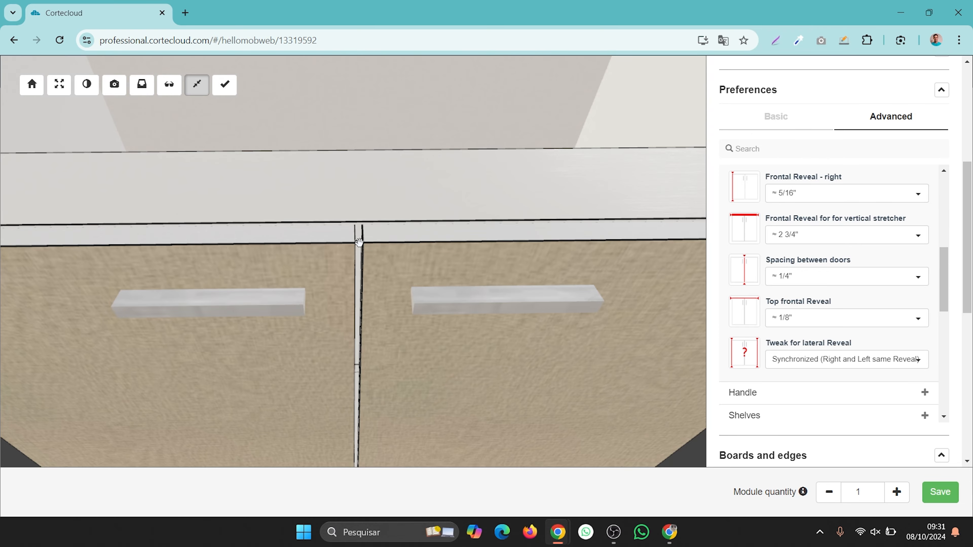
pyautogui.scroll(-8, 373, 245)
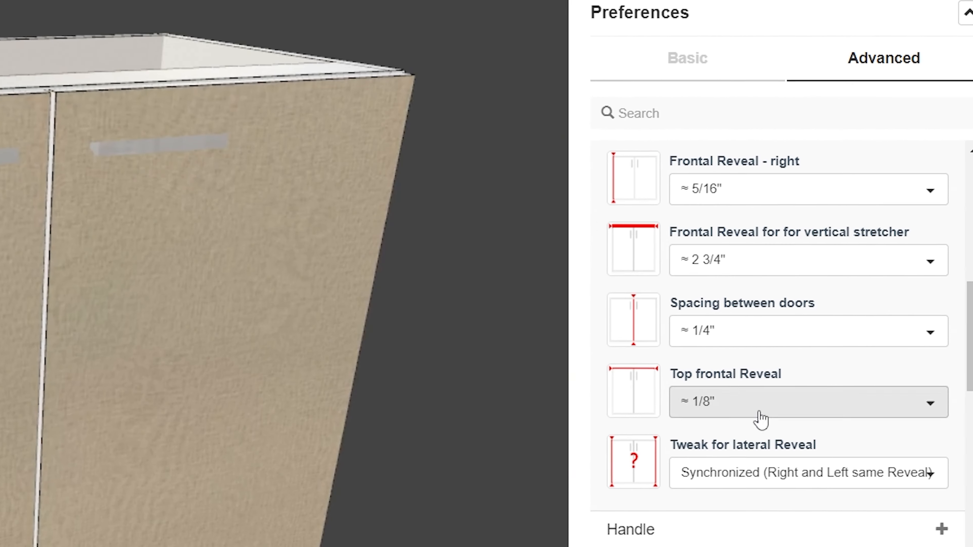
# Reduce the spacing between doors and save the two door base cabinet to the project
pyautogui.click(718, 336)
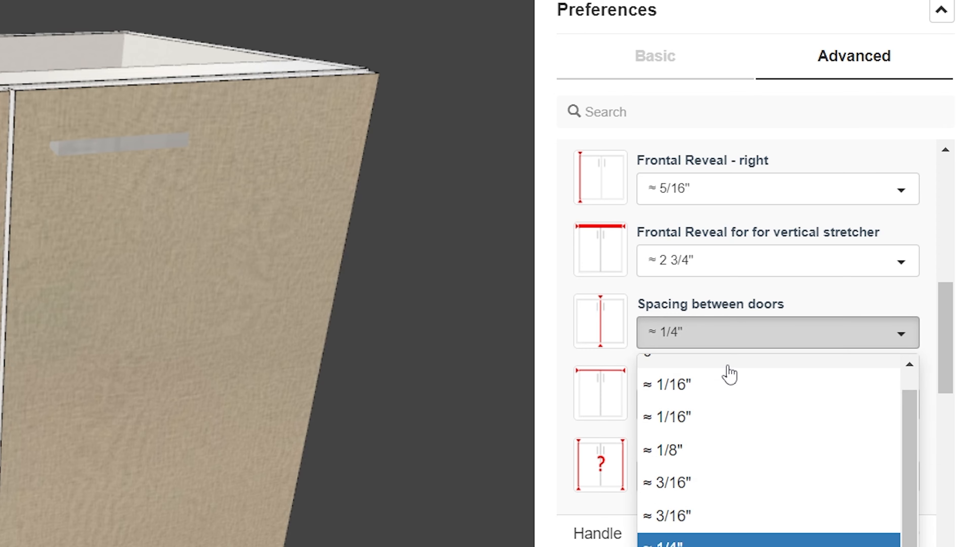
pyautogui.click(723, 391)
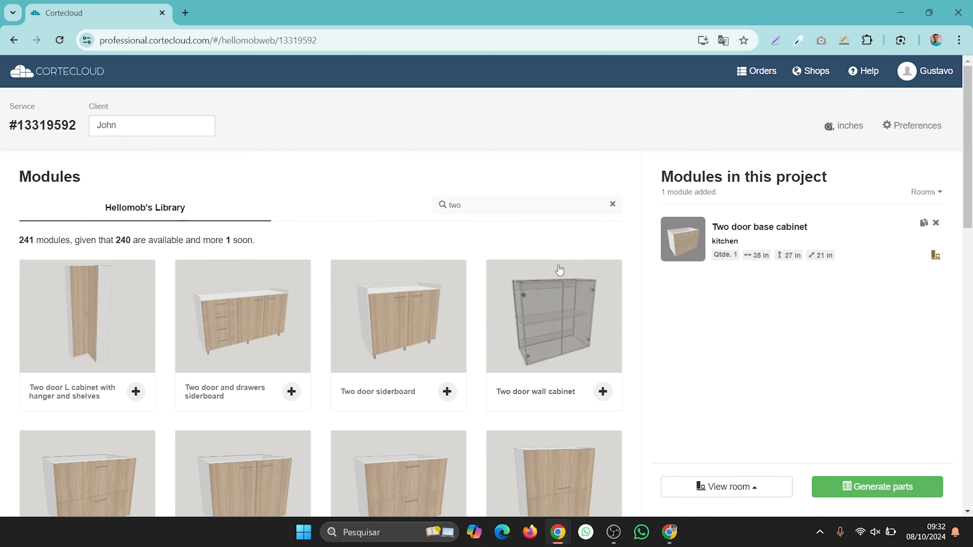
# Search the module library for "dr" and open the Equal drawers base cabinet for configuration
pyautogui.write('dr')
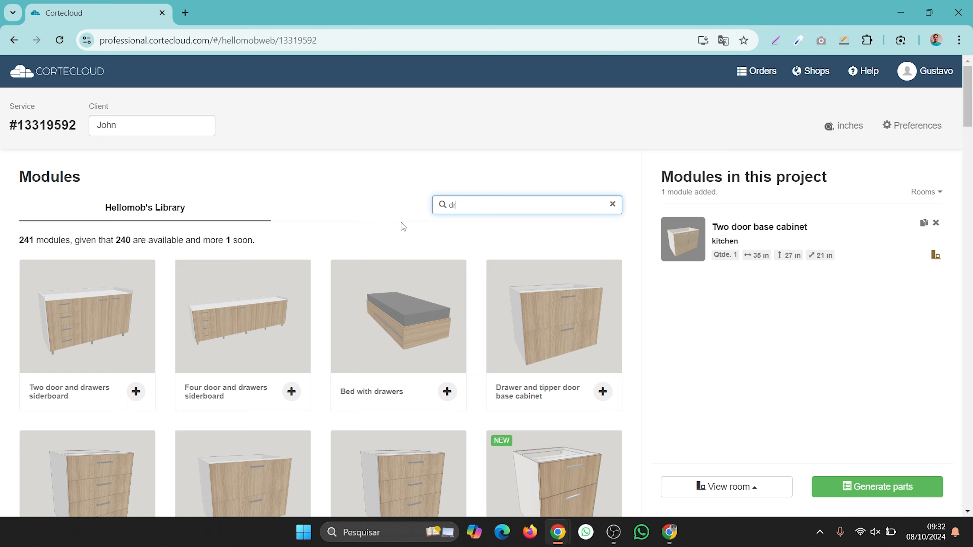
pyautogui.scroll(-4, 398, 222)
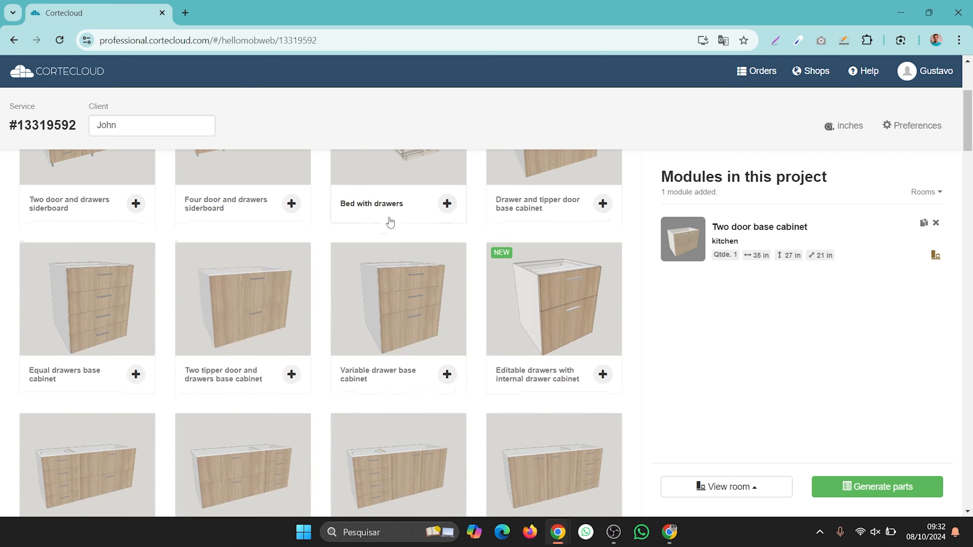
pyautogui.click(111, 301)
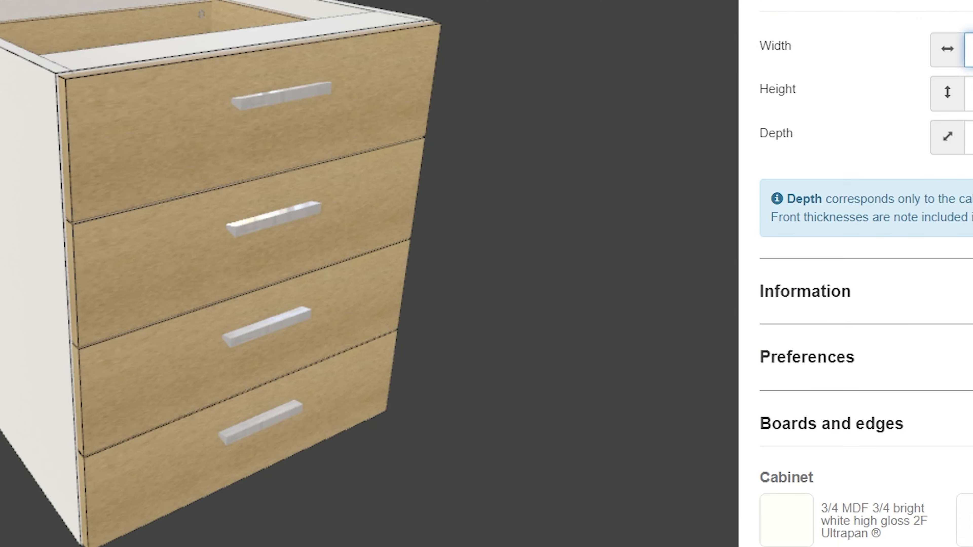
# Assign the 3/4 bright white high gloss Ultrapan MDF board and the 1.0 x 7/8 max white edgeband to the drawers
pyautogui.scroll(-5, 835, 322)
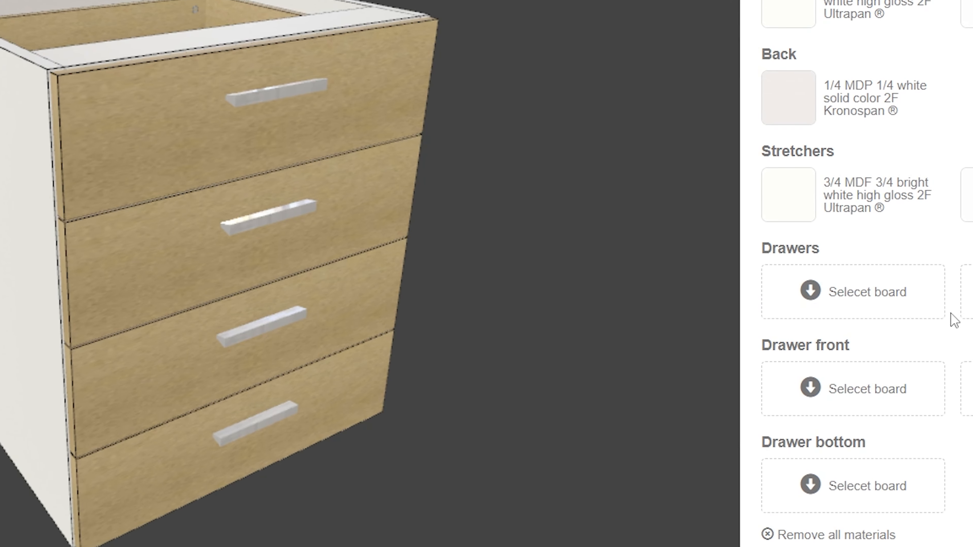
pyautogui.click(834, 310)
pyautogui.click(407, 239)
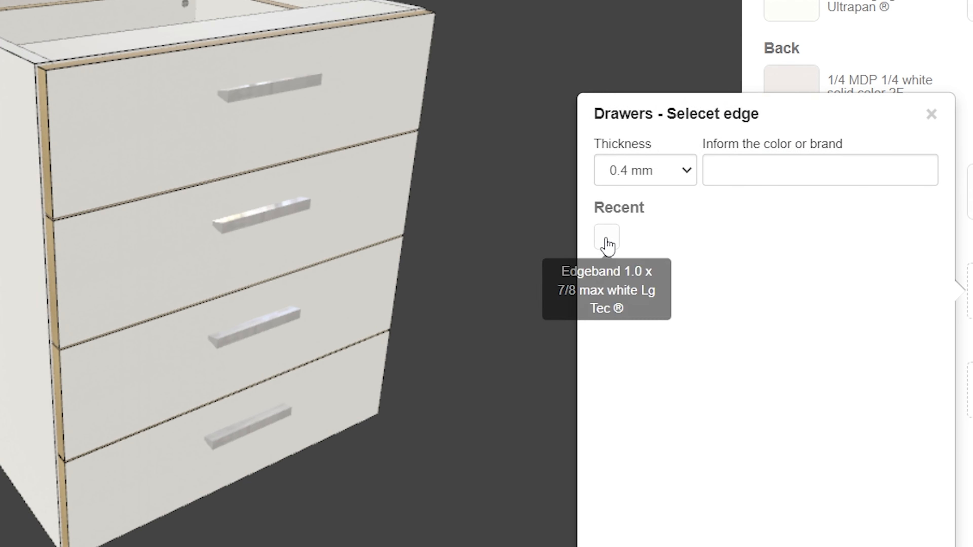
pyautogui.click(609, 243)
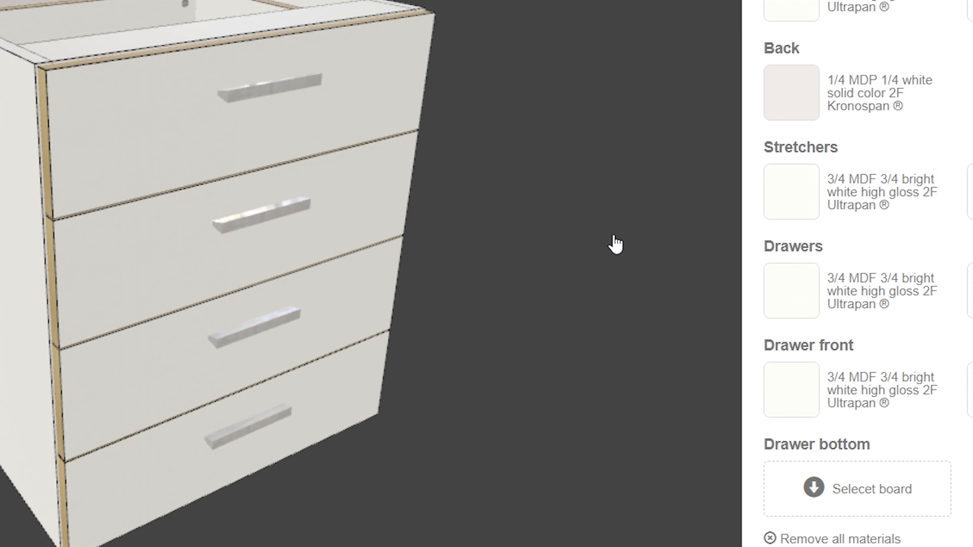
# Assign the 1/4 white solid color MDP board to the drawer bottom and the 3/4 beige textile Egger MDP board to the drawer front
pyautogui.click(802, 477)
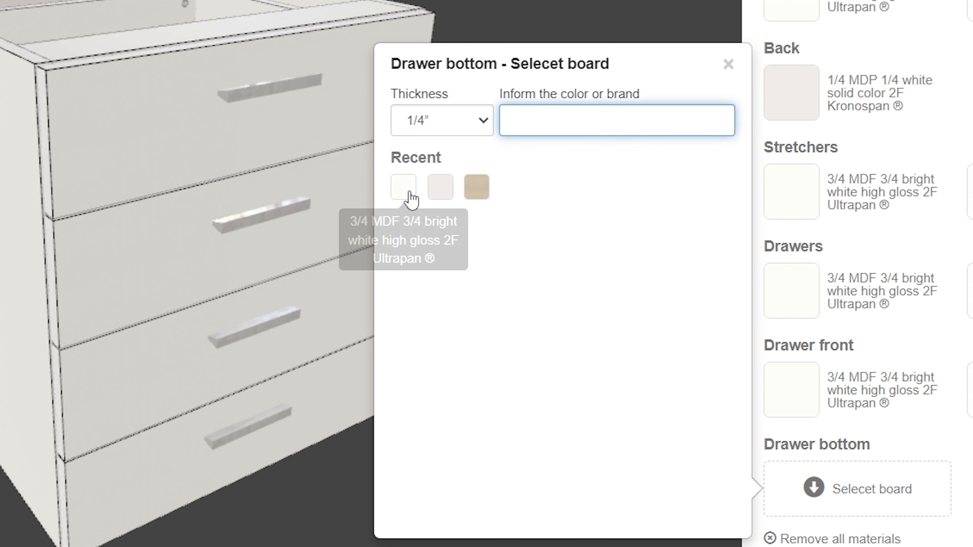
pyautogui.click(437, 200)
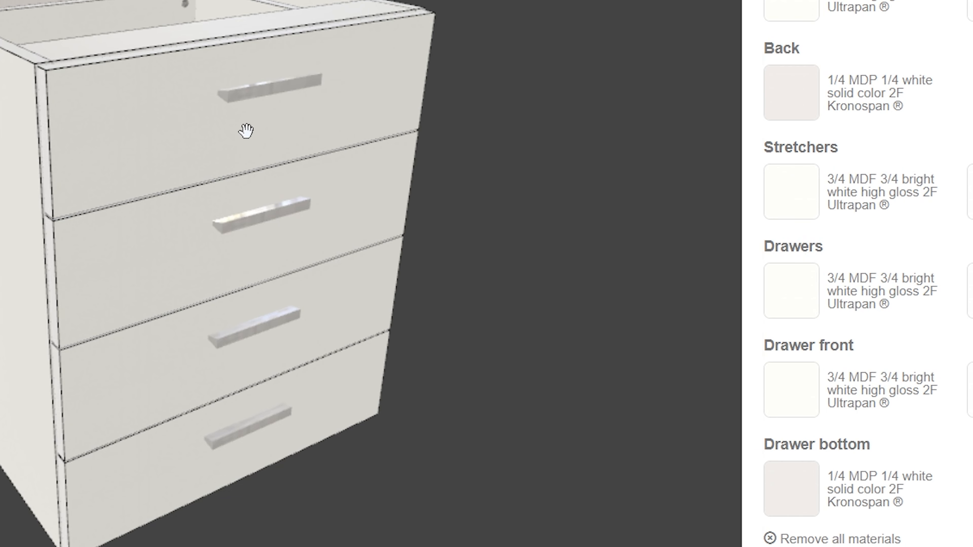
pyautogui.moveTo(246, 131)
pyautogui.mouseDown()
pyautogui.moveTo(286, 150)
pyautogui.moveTo(245, 128)
pyautogui.mouseUp()
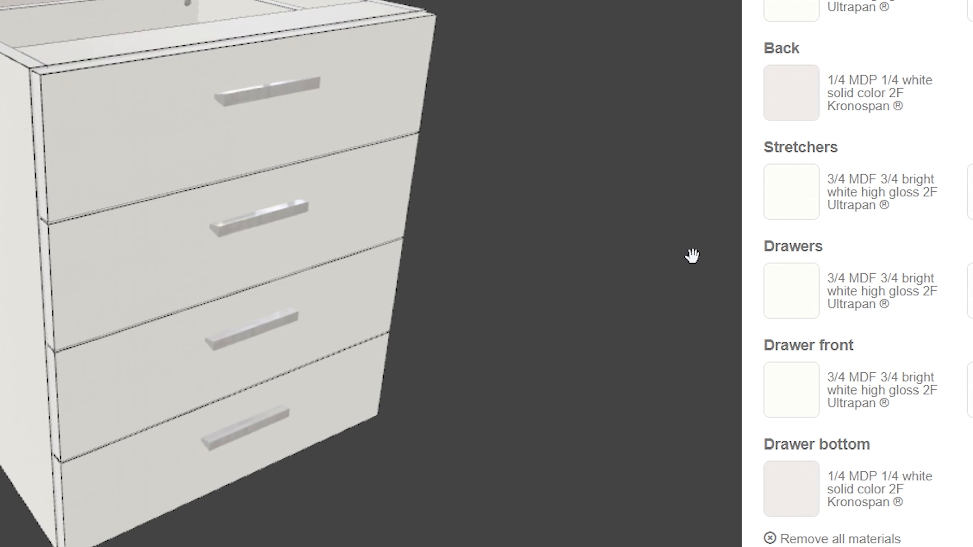
pyautogui.click(783, 412)
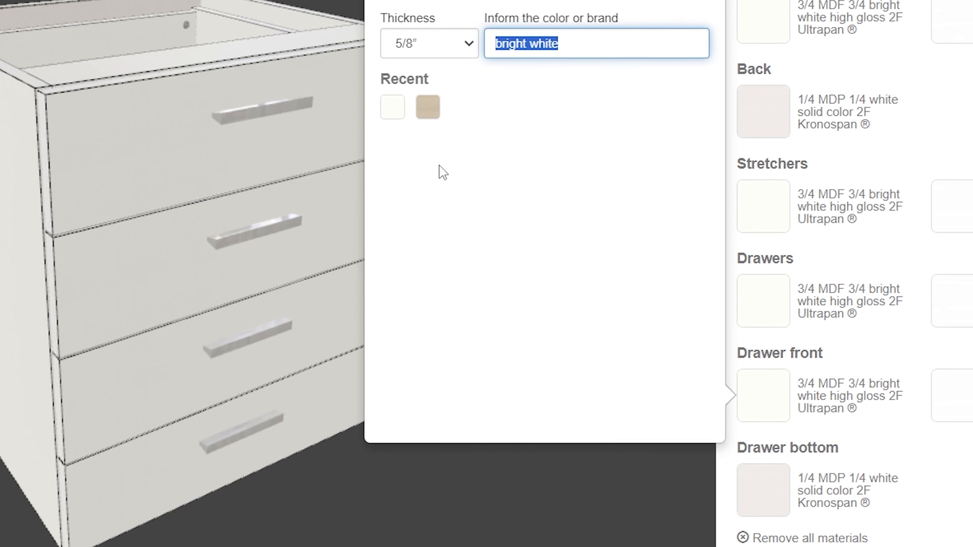
pyautogui.click(449, 102)
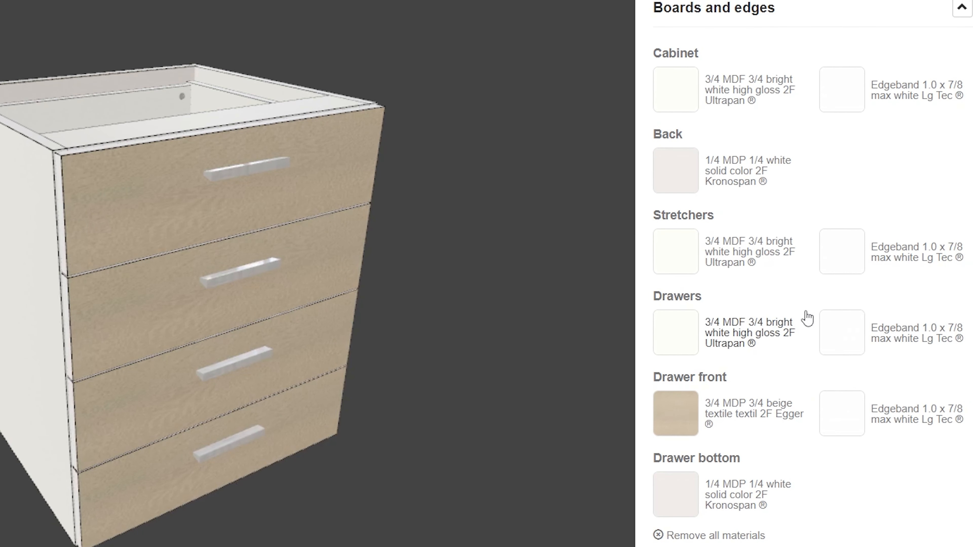
# Set the number of drawers to 3 in the cabinet's basic preferences and view the new drawer layout
pyautogui.scroll(8, 787, 299)
pyautogui.click(962, 303)
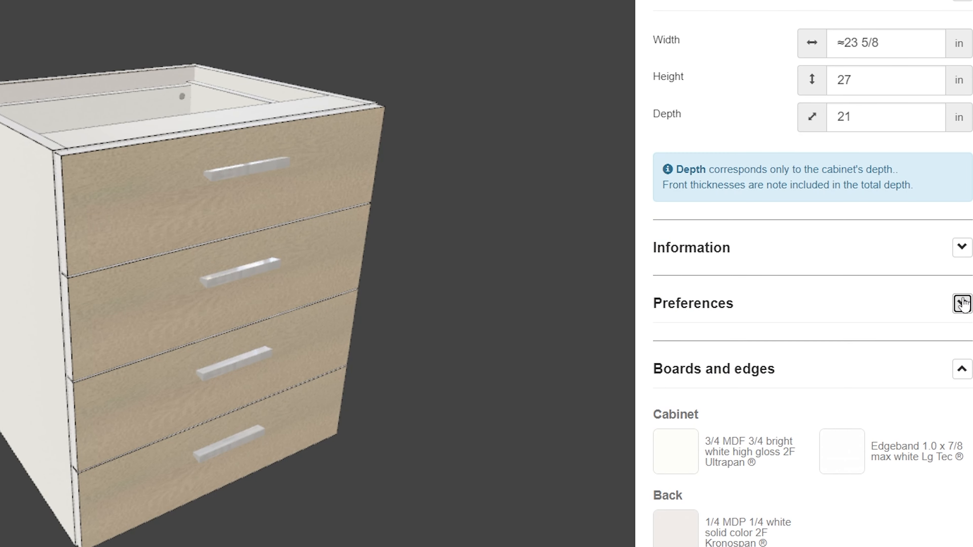
pyautogui.scroll(-5, 747, 235)
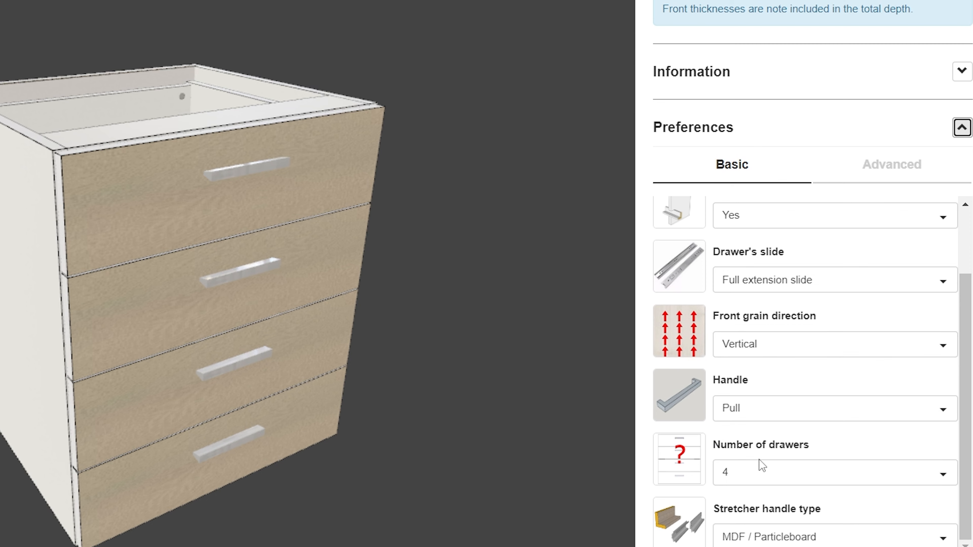
pyautogui.click(760, 473)
pyautogui.scroll(-5, 760, 474)
pyautogui.click(758, 389)
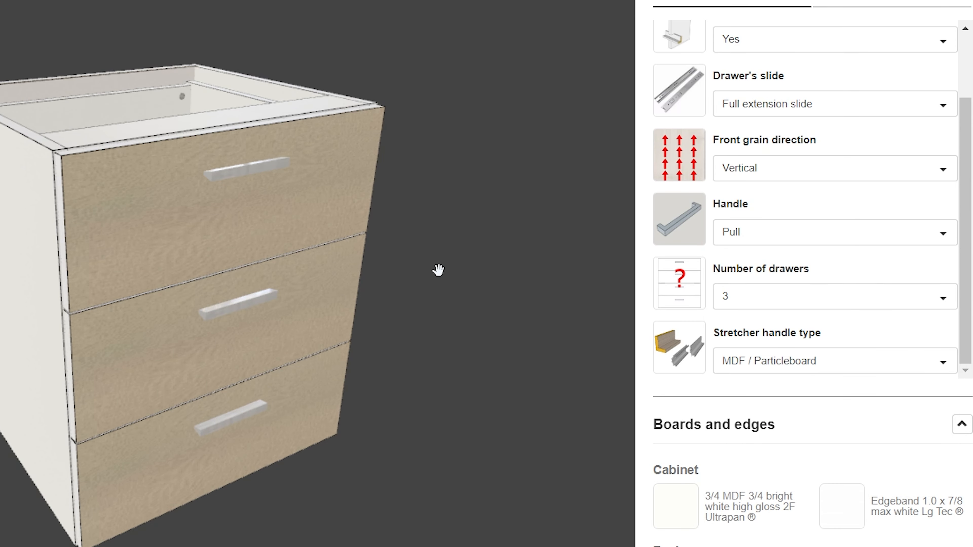
pyautogui.moveTo(438, 270); pyautogui.dragTo(325, 267)
# Open the Front Reveal group in the advanced preferences and review its reveal settings
pyautogui.scroll(3, 810, 270)
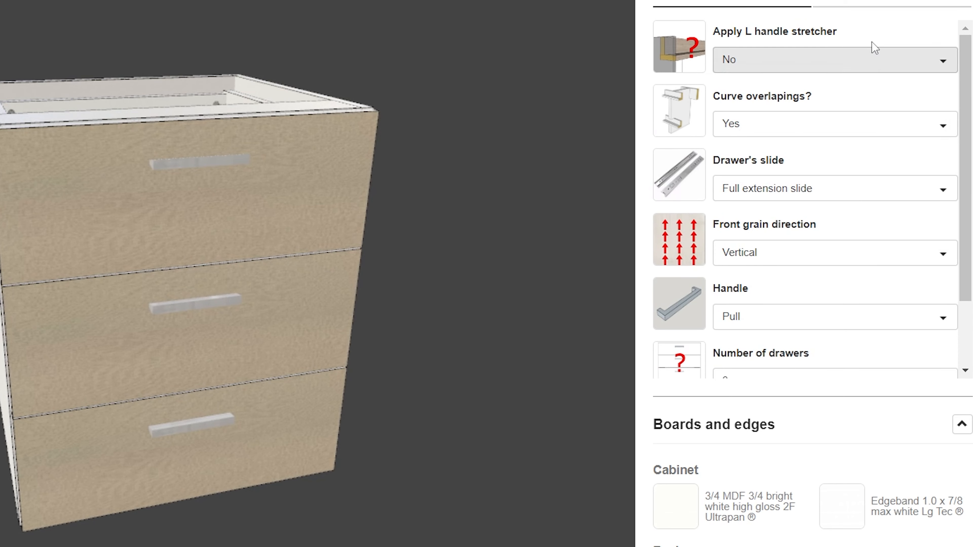
pyautogui.click(884, 2)
pyautogui.click(757, 265)
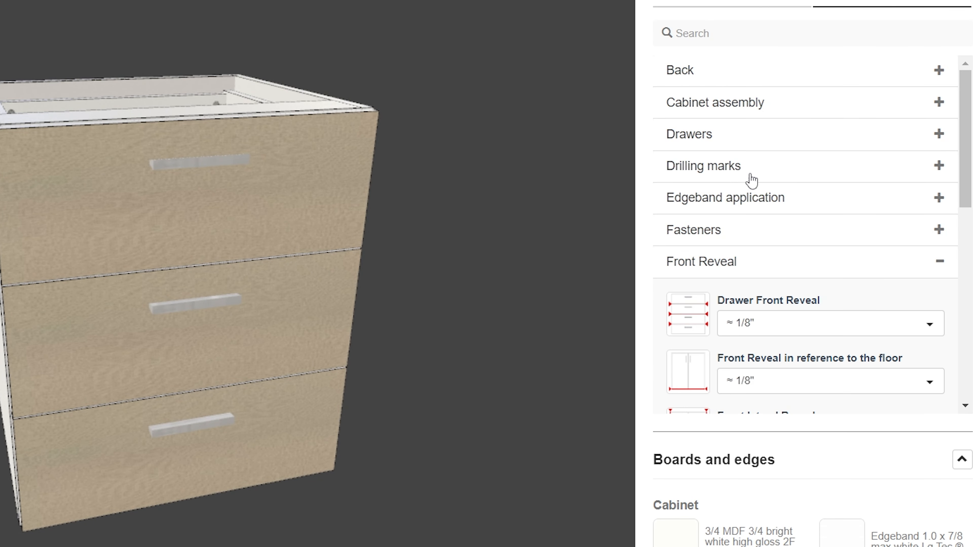
pyautogui.scroll(-5, 745, 168)
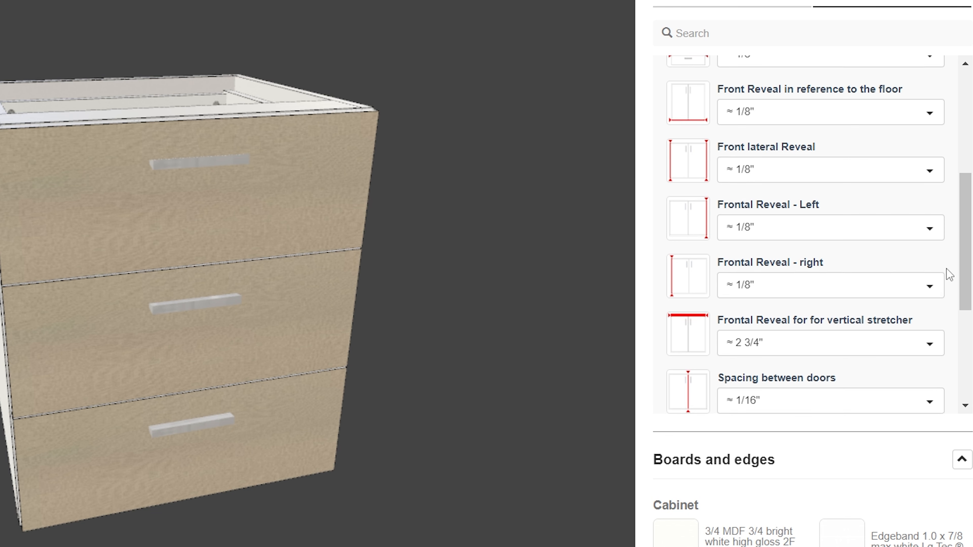
pyautogui.scroll(5, 950, 269)
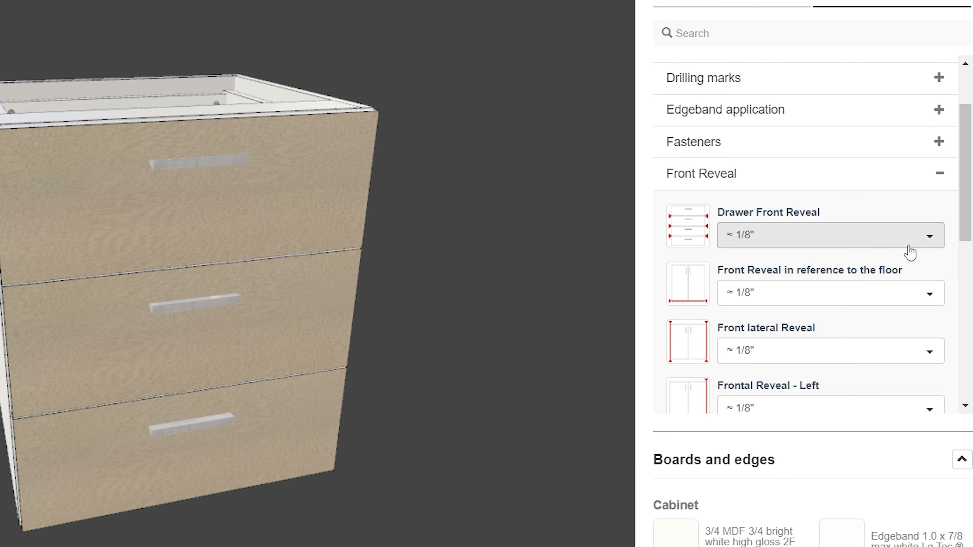
# Set the Drawer Front Reveal to 1/4" and inspect the gaps between the drawer fronts
pyautogui.click(763, 244)
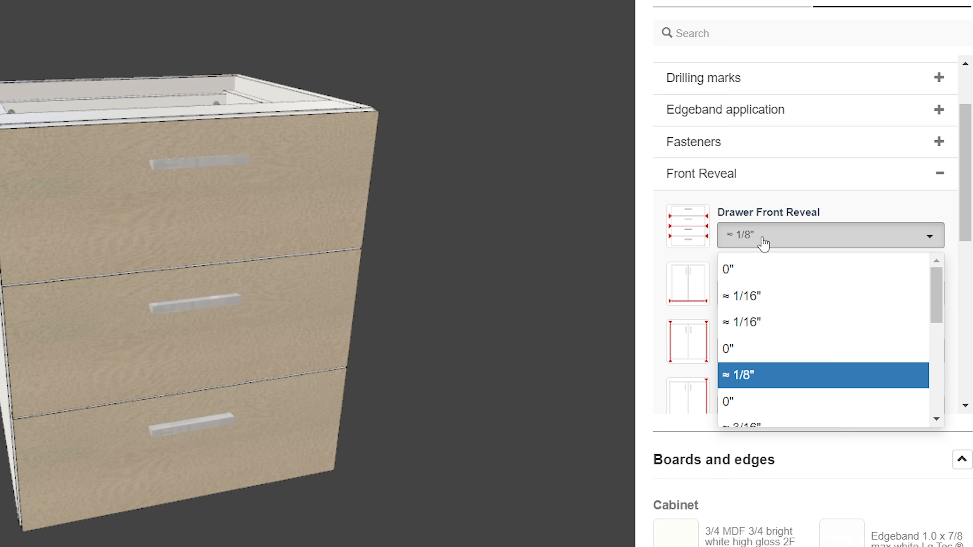
pyautogui.moveTo(326, 311); pyautogui.dragTo(148, 249)
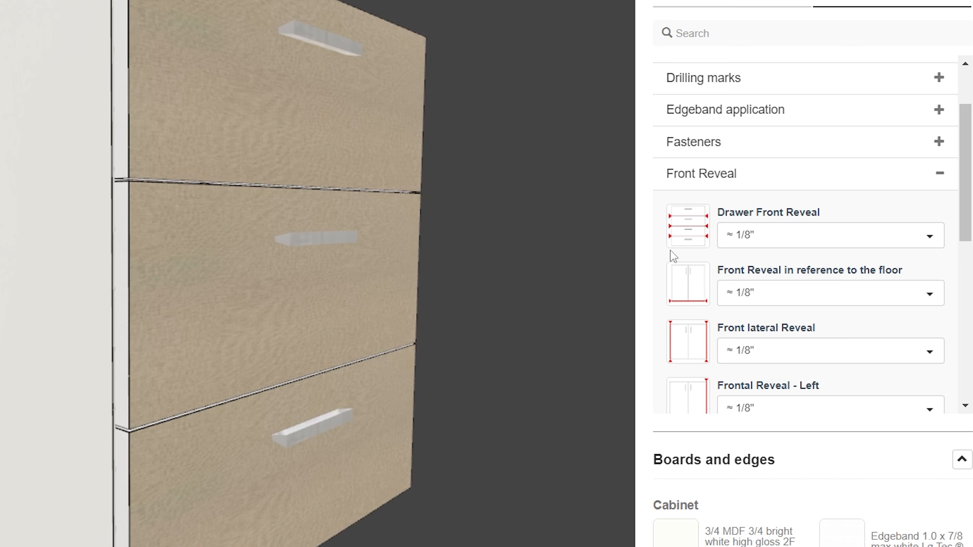
pyautogui.click(761, 240)
pyautogui.scroll(-2, 768, 368)
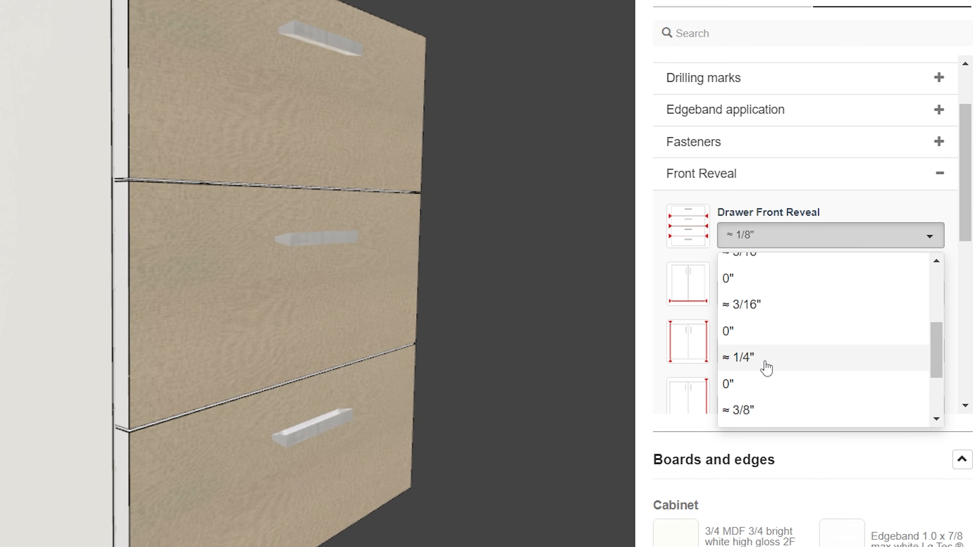
pyautogui.click(767, 368)
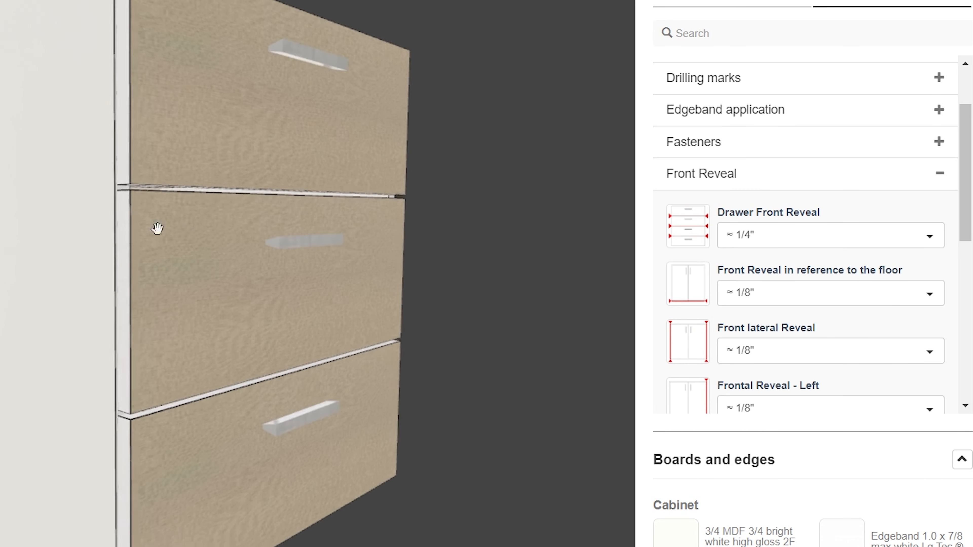
pyautogui.moveTo(127, 187)
pyautogui.mouseDown()
pyautogui.moveTo(35, 168)
pyautogui.moveTo(120, 182)
pyautogui.mouseUp()
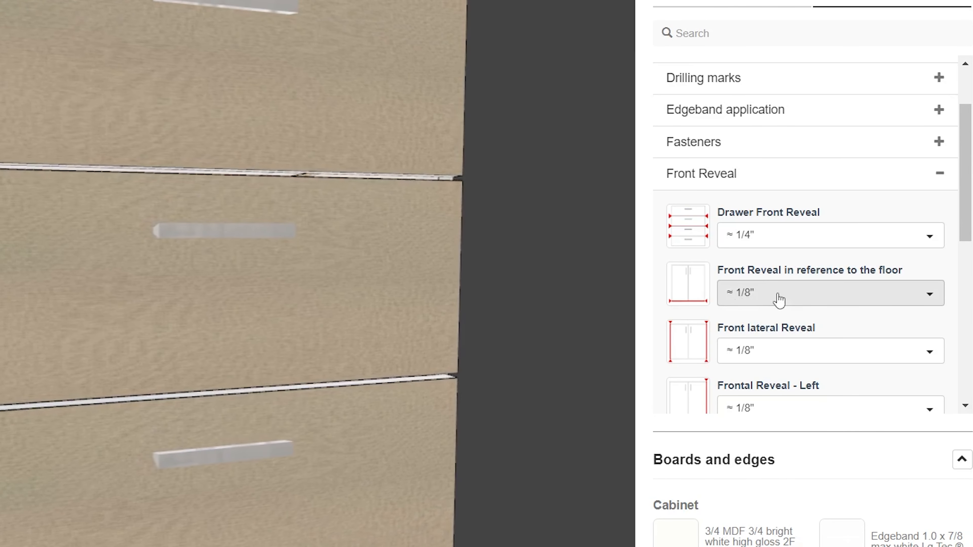
# Review the other front reveals, set the Drawer Front Reveal to 1/16" and inspect the whole cabinet
pyautogui.scroll(-2, 798, 303)
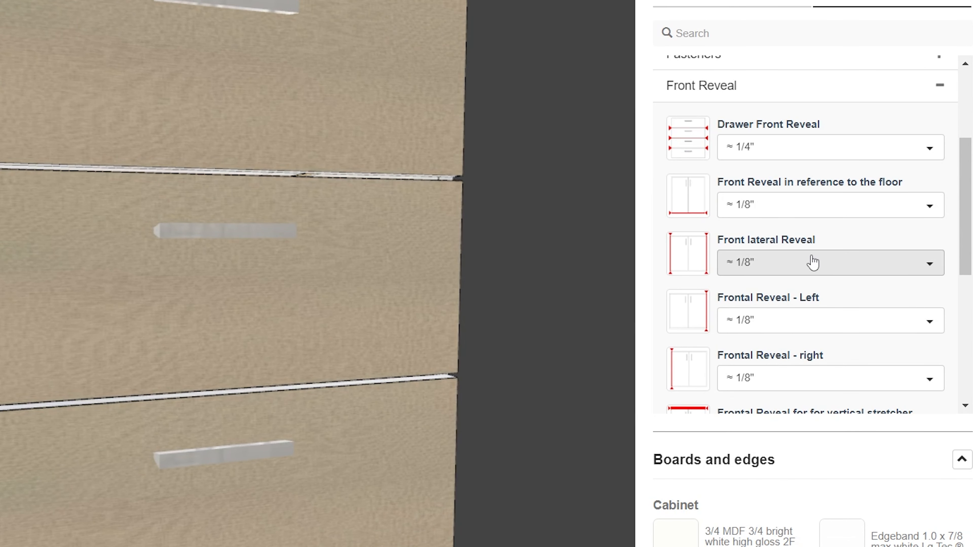
pyautogui.scroll(-4, 812, 261)
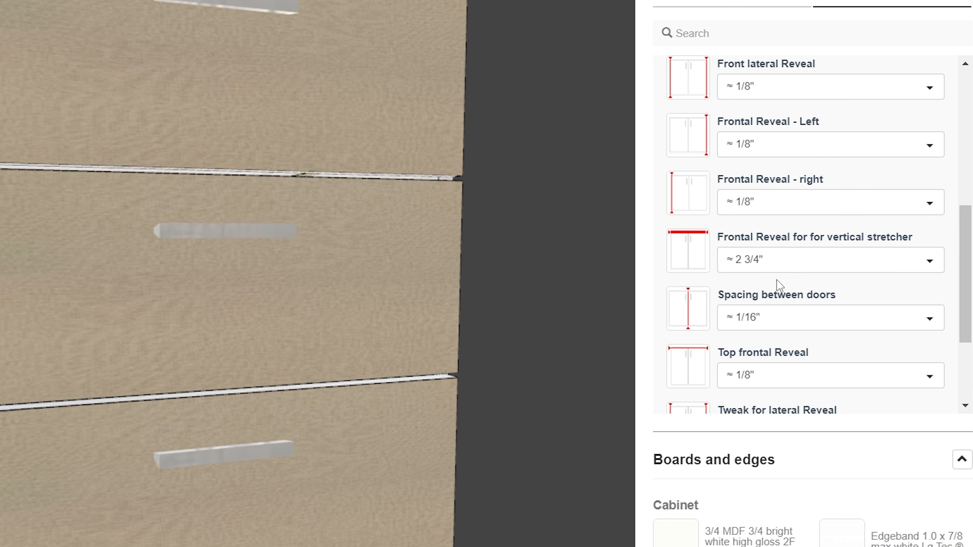
pyautogui.scroll(2, 780, 284)
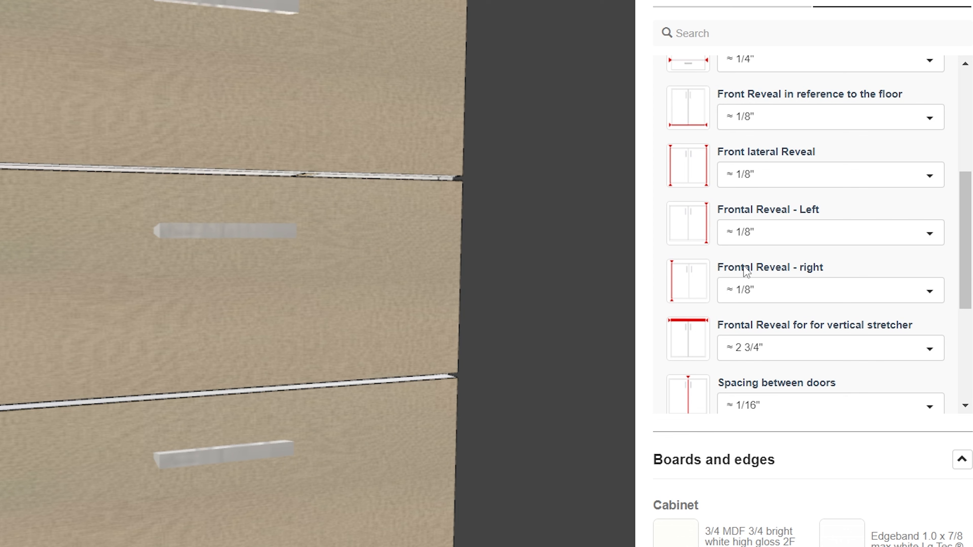
pyautogui.scroll(4, 752, 264)
pyautogui.click(778, 234)
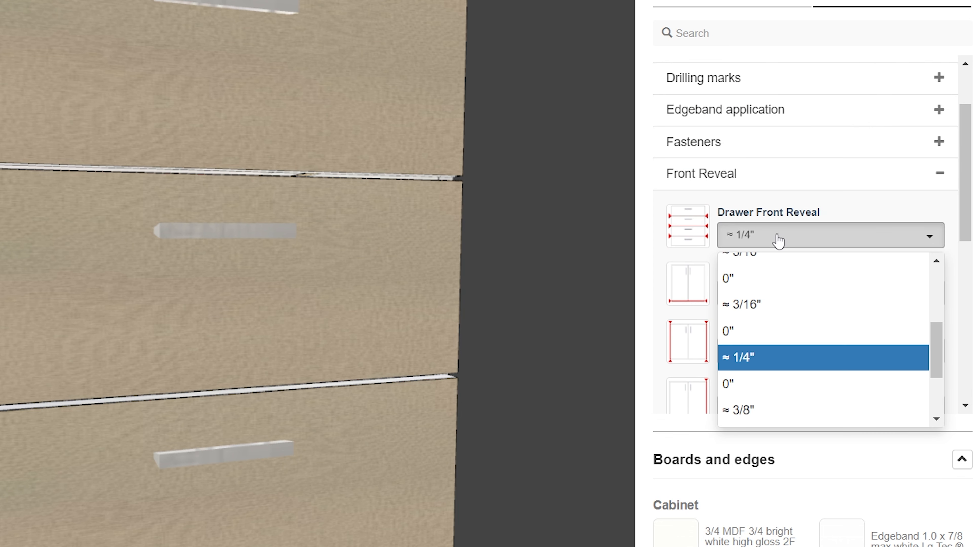
pyautogui.scroll(2, 795, 337)
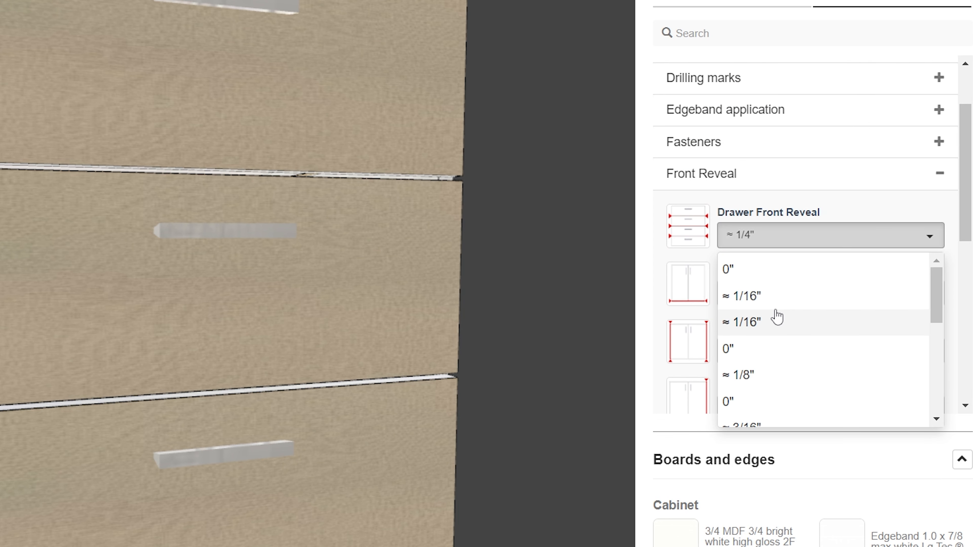
pyautogui.click(776, 316)
pyautogui.scroll(-5, 580, 278)
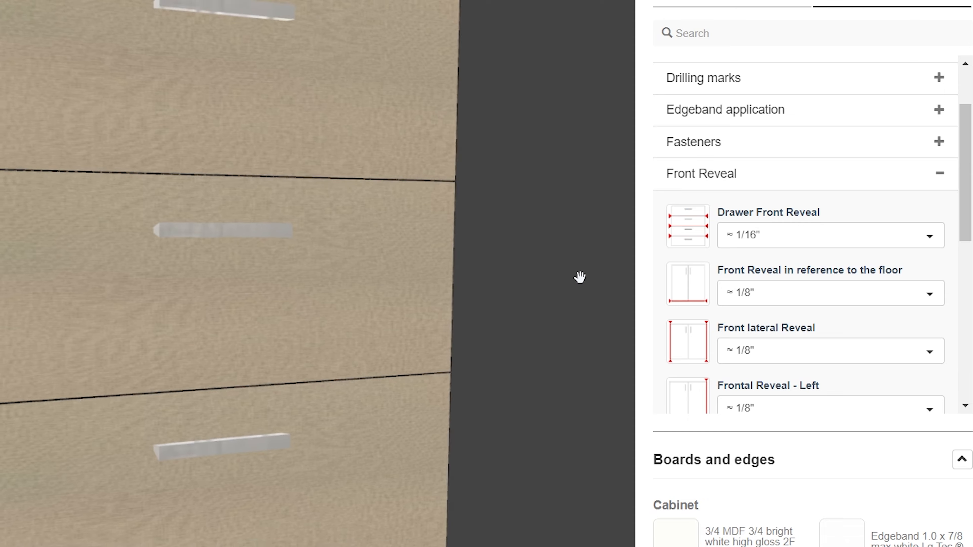
pyautogui.moveTo(441, 247); pyautogui.dragTo(426, 256)
pyautogui.moveTo(426, 257); pyautogui.dragTo(425, 270)
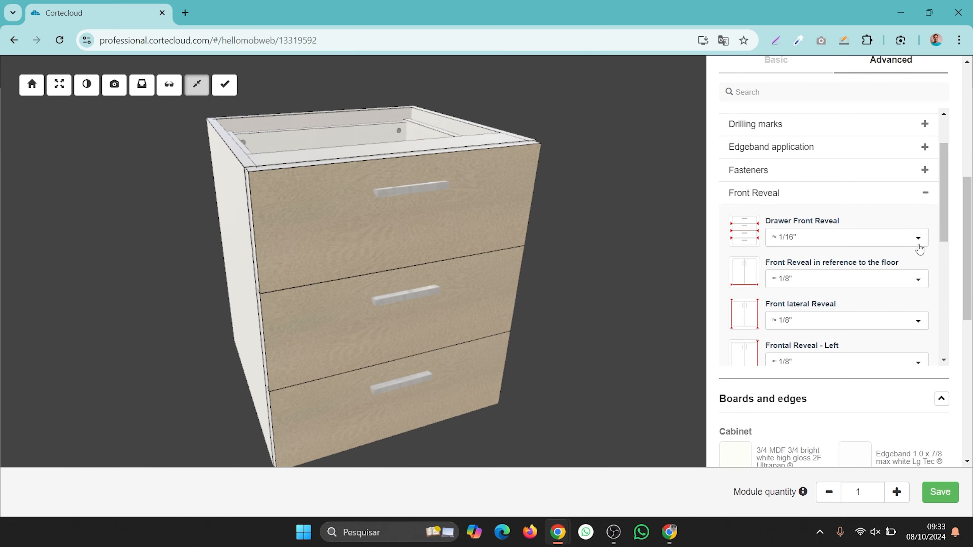
# Try the frontal stretcher orientation as Vertical in the Stretchers group and set it back to Horizontal
pyautogui.scroll(-6, 920, 249)
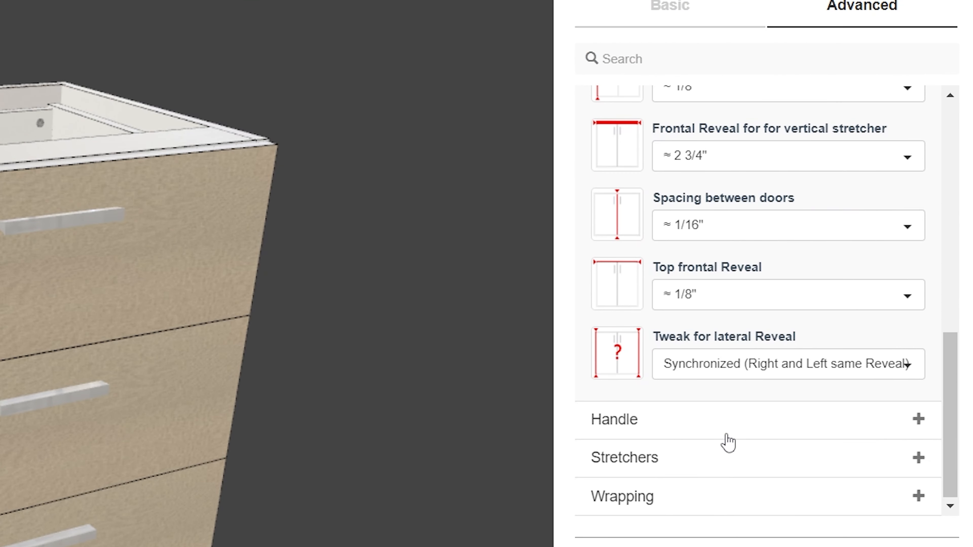
pyautogui.click(728, 457)
pyautogui.click(739, 150)
pyautogui.click(736, 220)
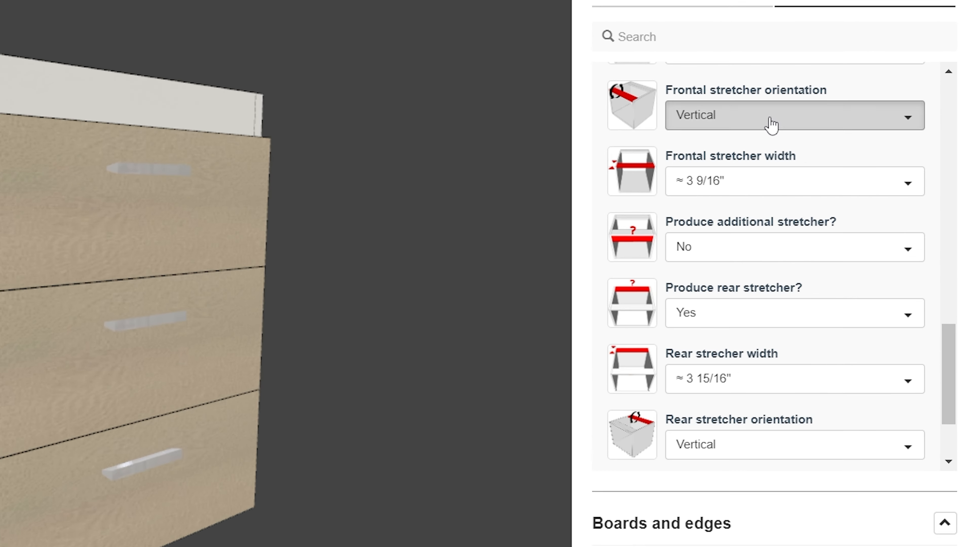
pyautogui.click(836, 145)
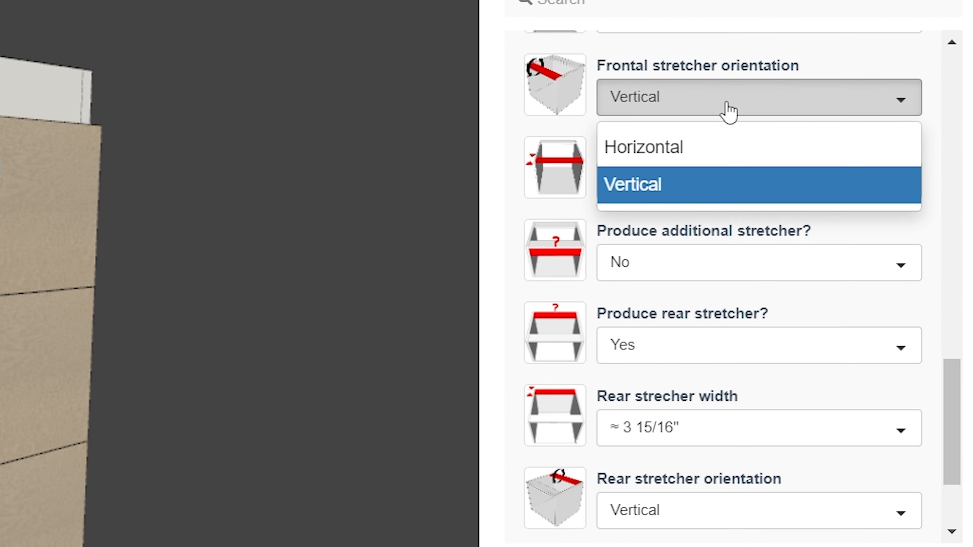
pyautogui.click(705, 153)
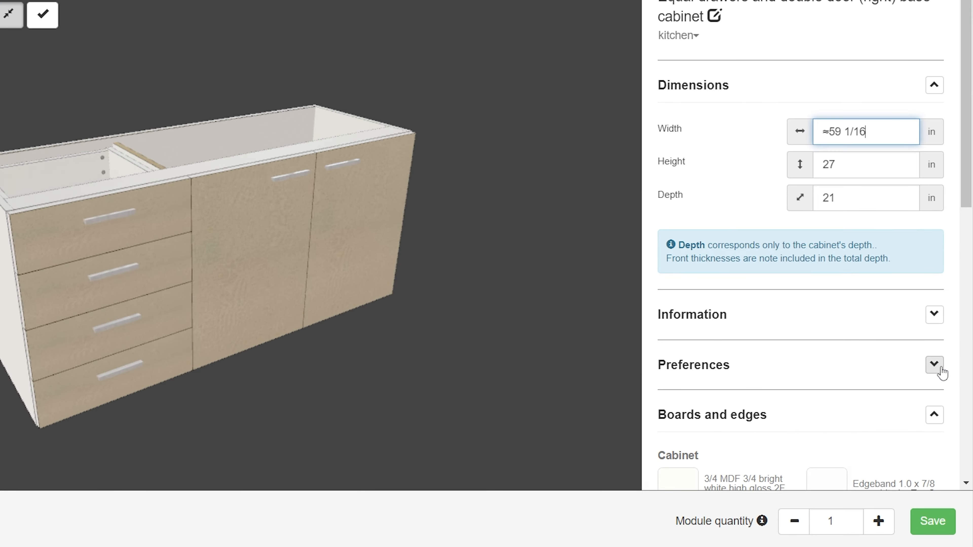
# Open the combined drawers and double door cabinet's preferences and inspect the cabinet from the front and above
pyautogui.click(941, 366)
pyautogui.scroll(-5, 700, 155)
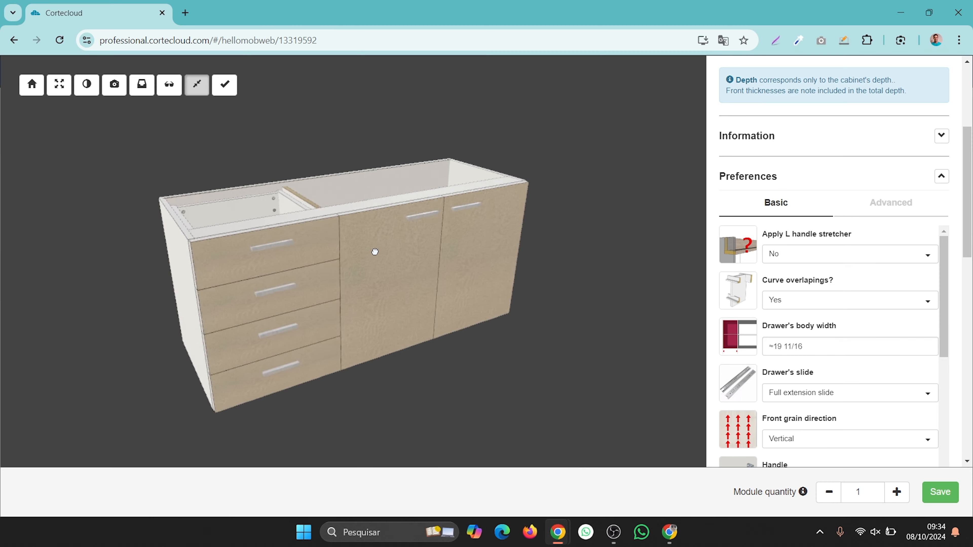
pyautogui.moveTo(374, 252); pyautogui.dragTo(365, 251)
pyautogui.moveTo(332, 216); pyautogui.dragTo(335, 239)
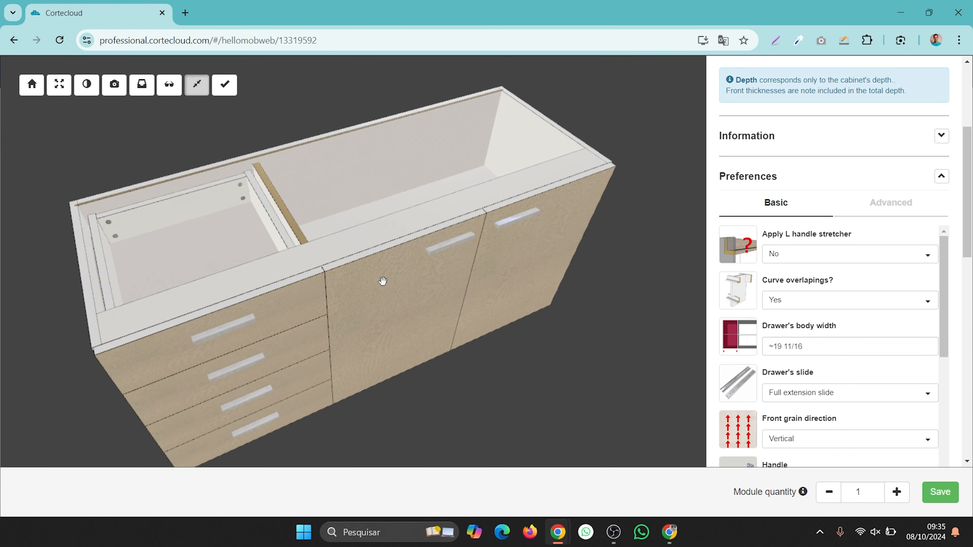
pyautogui.moveTo(383, 281); pyautogui.dragTo(386, 257)
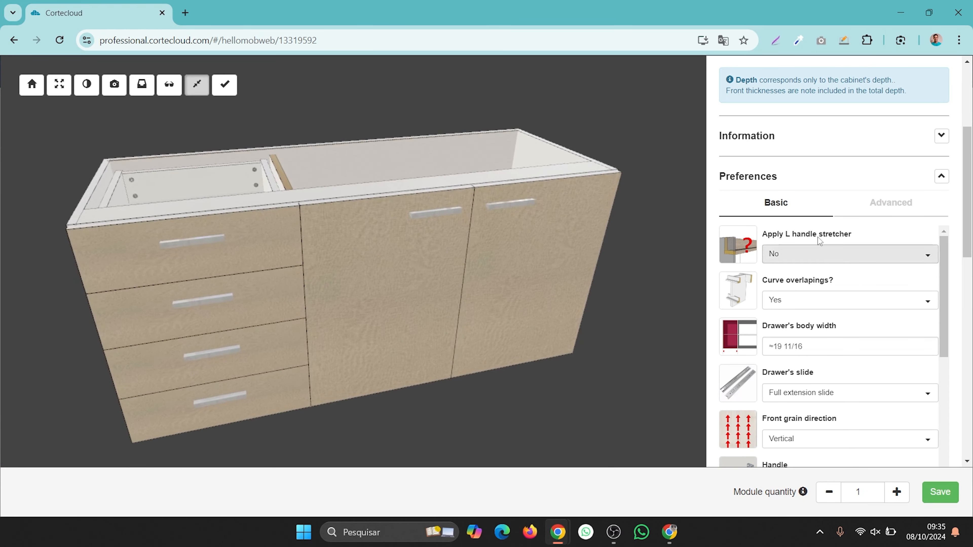
# Set the Spacing between doors to 1/4" in the Front Reveal group of the advanced preferences
pyautogui.click(907, 204)
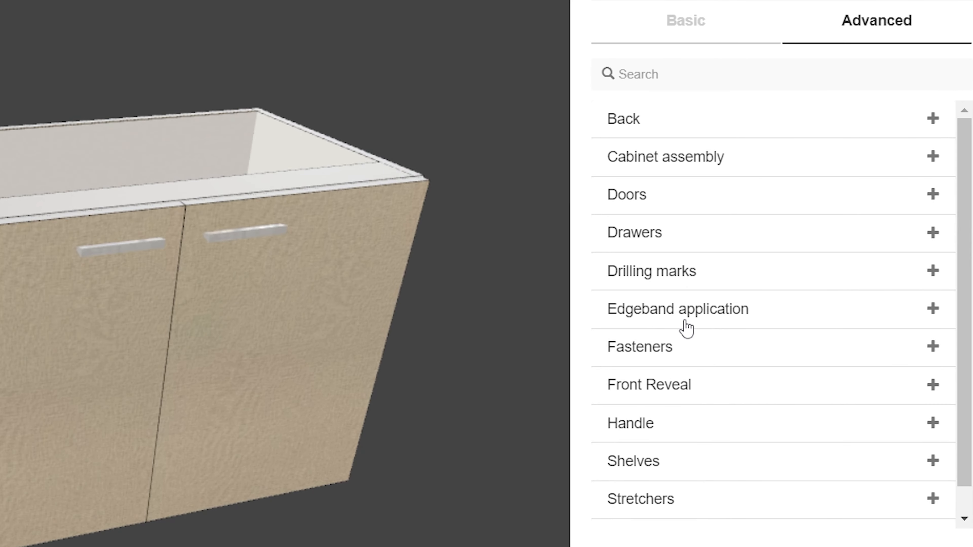
pyautogui.click(692, 384)
pyautogui.scroll(-10, 695, 196)
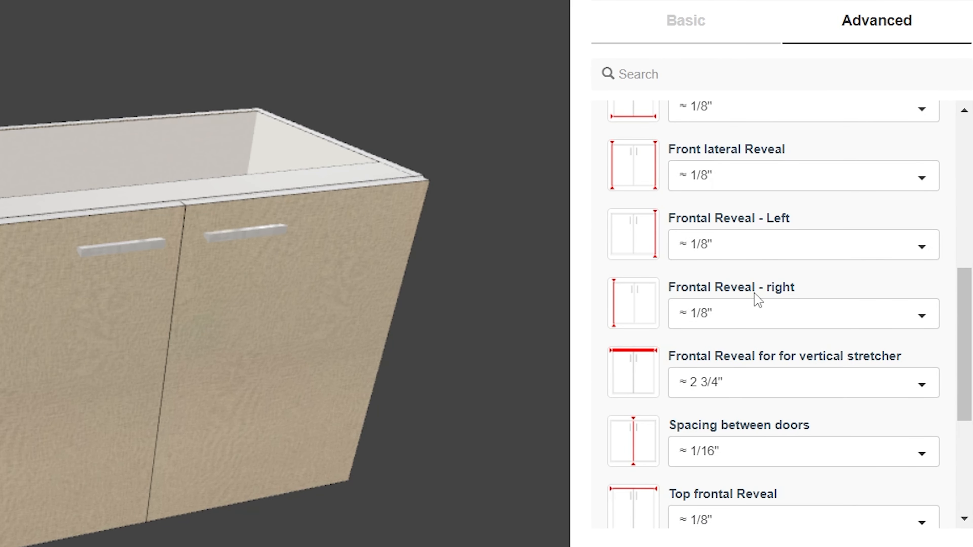
pyautogui.scroll(-3, 761, 297)
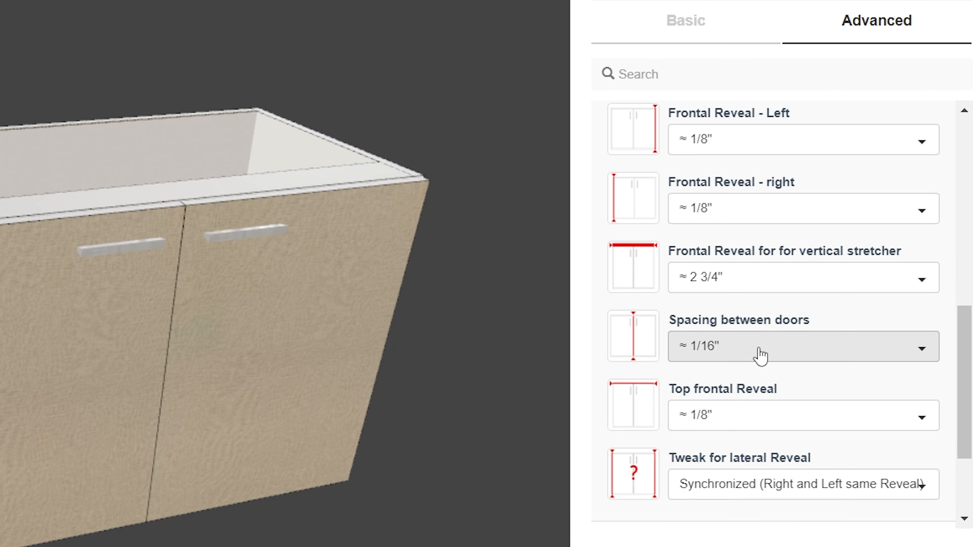
pyautogui.click(796, 362)
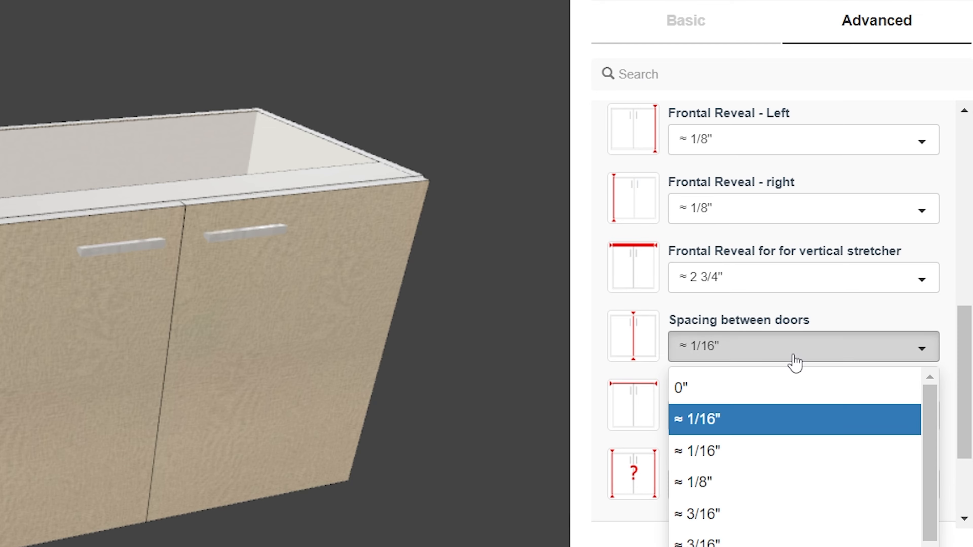
pyautogui.scroll(-1, 765, 462)
pyautogui.click(699, 457)
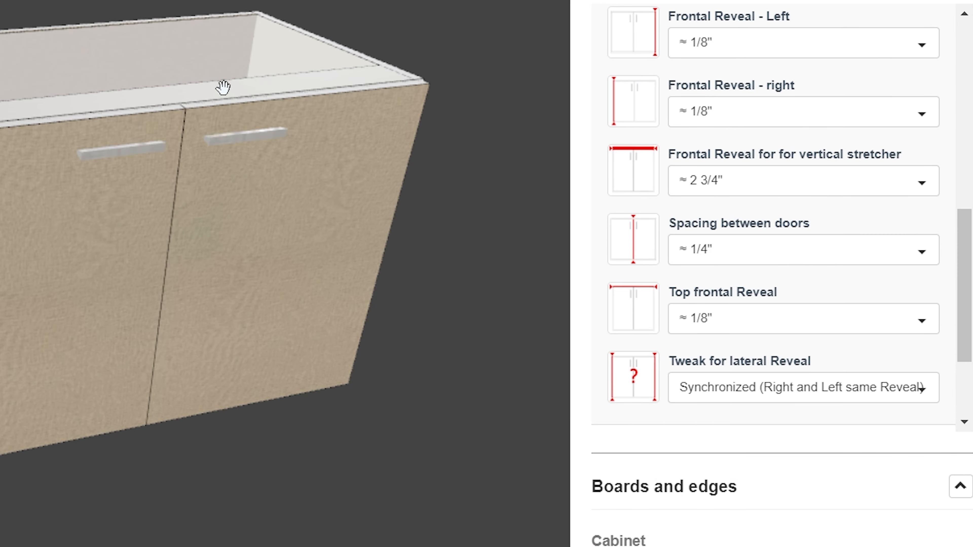
# Inspect the vertical gaps between the two doors and between the drawers and doors, and save the module
pyautogui.scroll(-5, 160, 121)
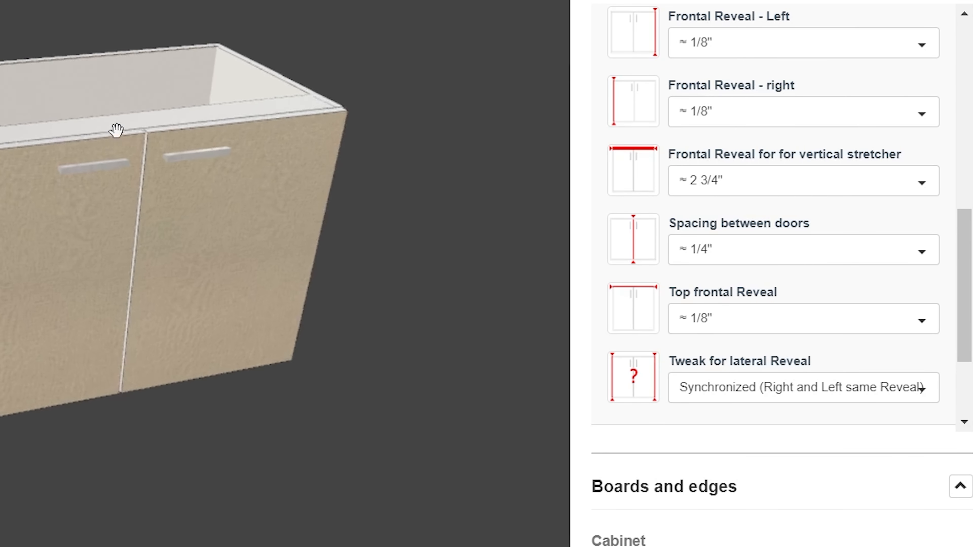
pyautogui.scroll(4, 210, 202)
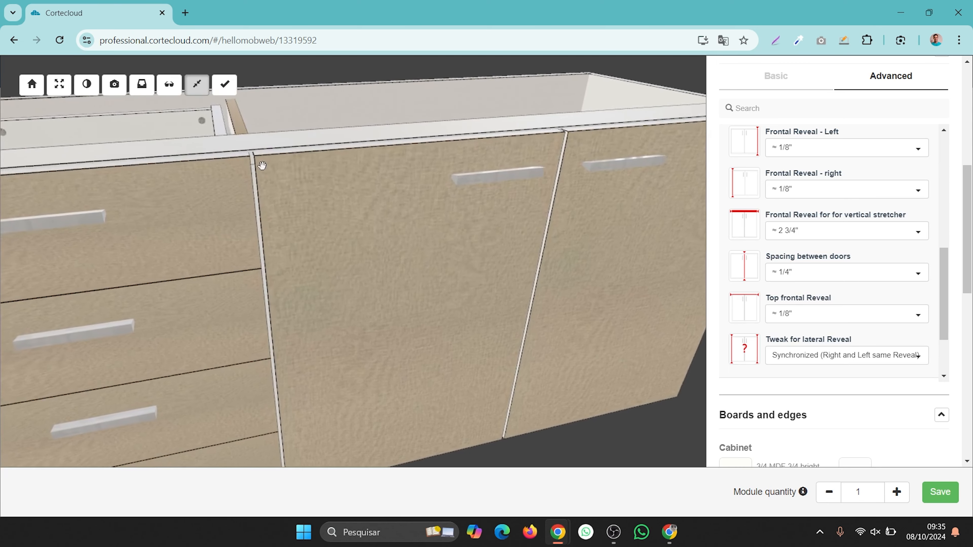
pyautogui.moveTo(253, 161); pyautogui.dragTo(245, 163)
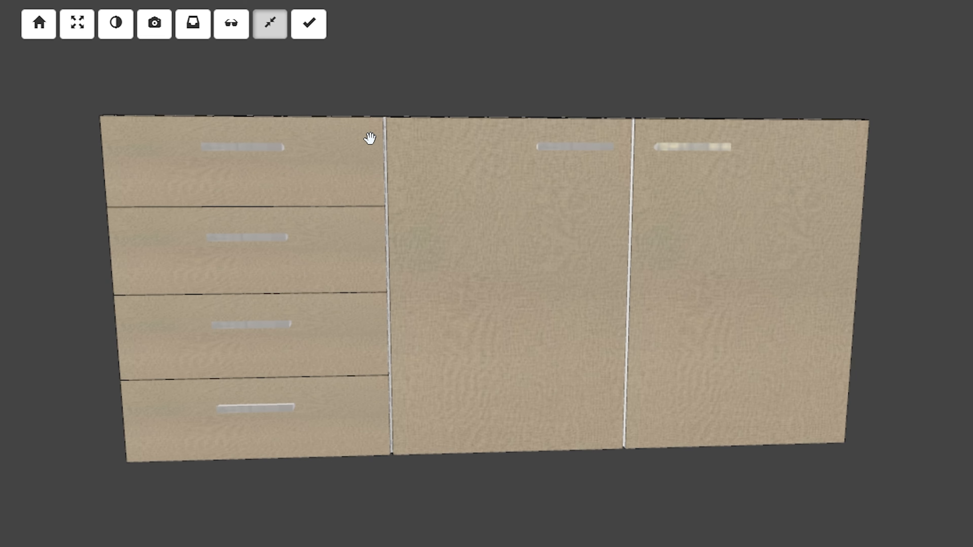
pyautogui.scroll(5, 379, 125)
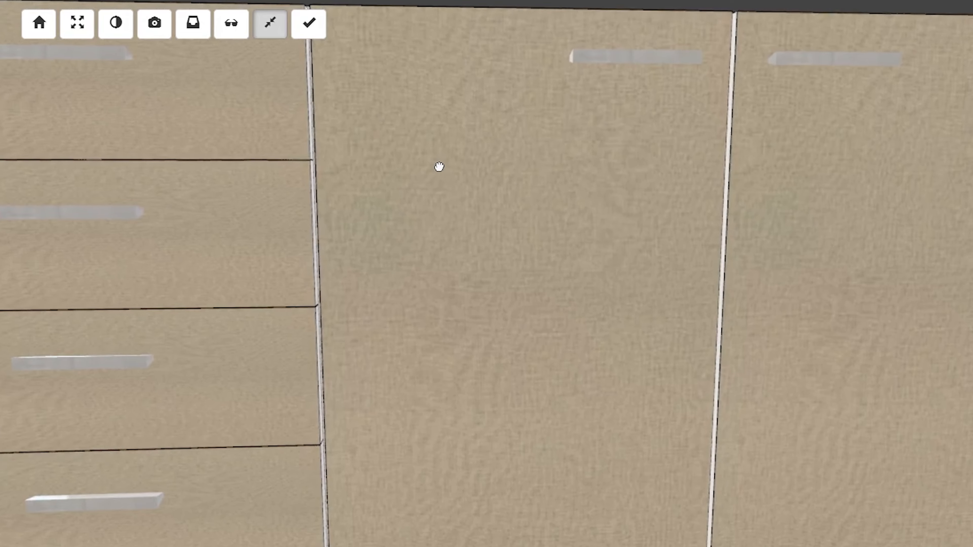
pyautogui.scroll(-5, 442, 168)
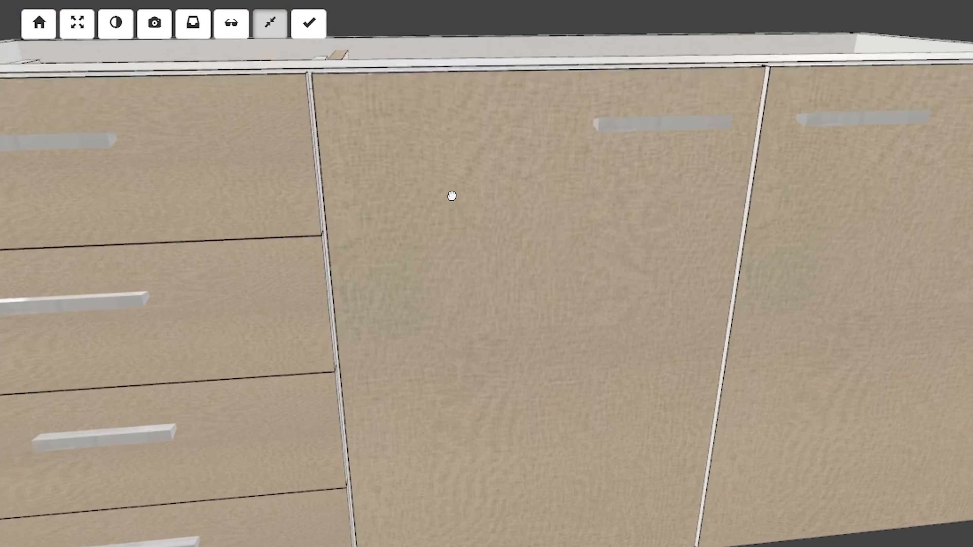
pyautogui.moveTo(449, 201); pyautogui.dragTo(418, 134)
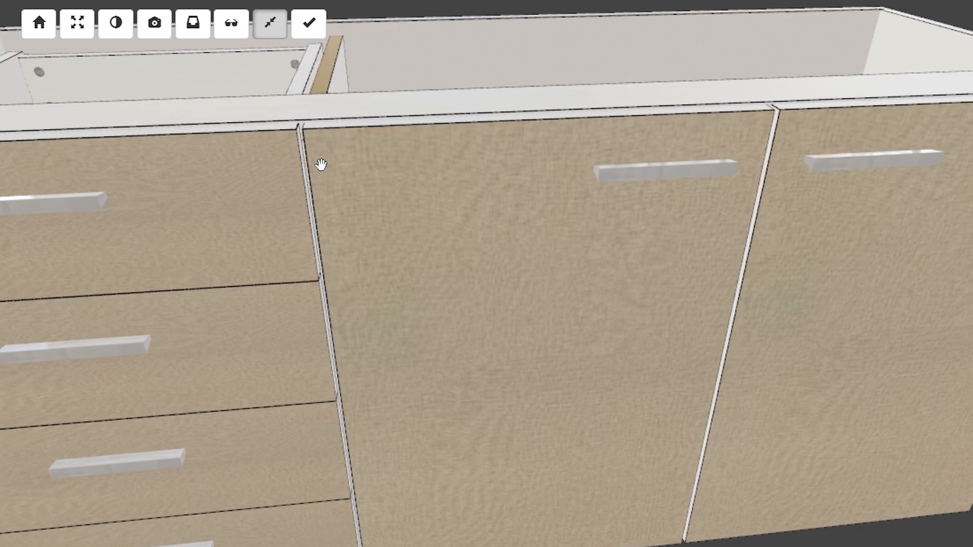
pyautogui.scroll(-5, 321, 164)
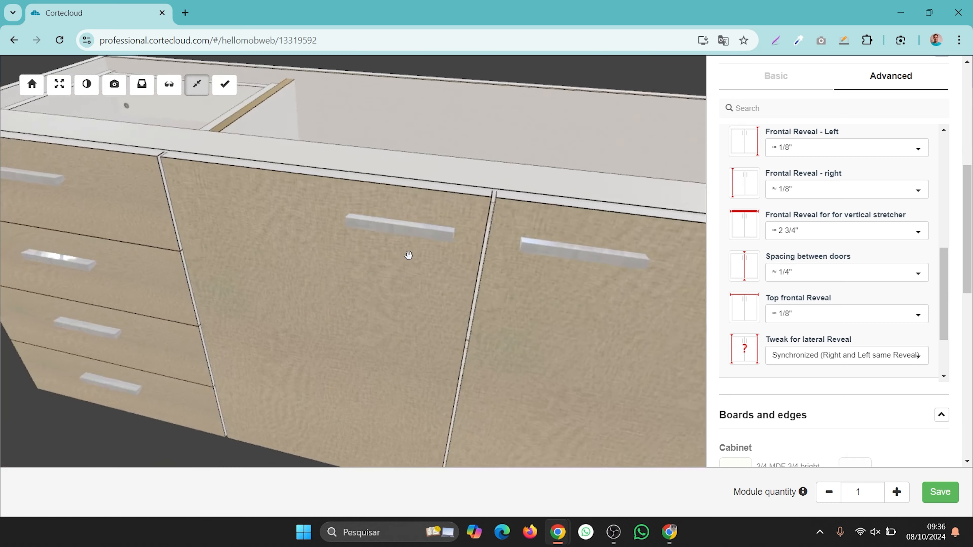
pyautogui.moveTo(408, 256); pyautogui.dragTo(417, 255)
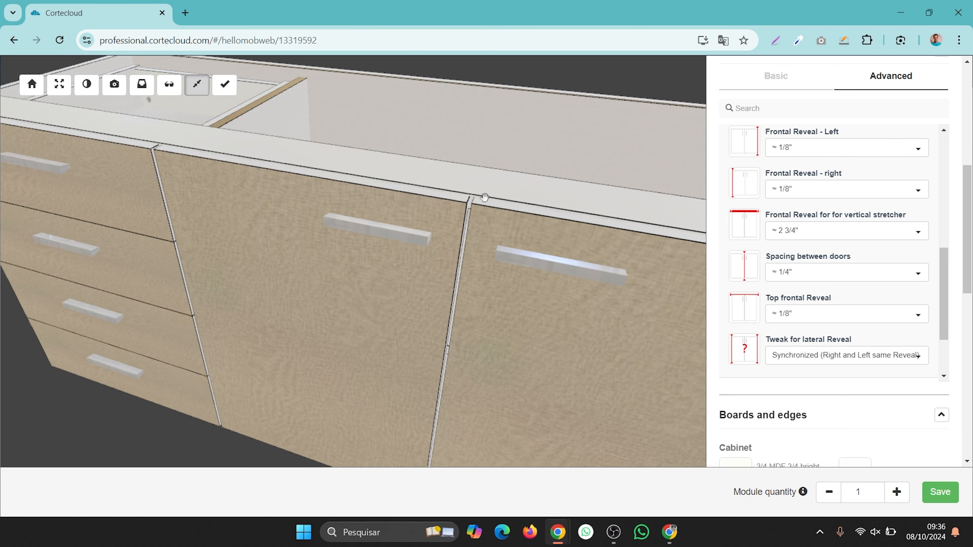
pyautogui.moveTo(484, 197); pyautogui.dragTo(256, 246)
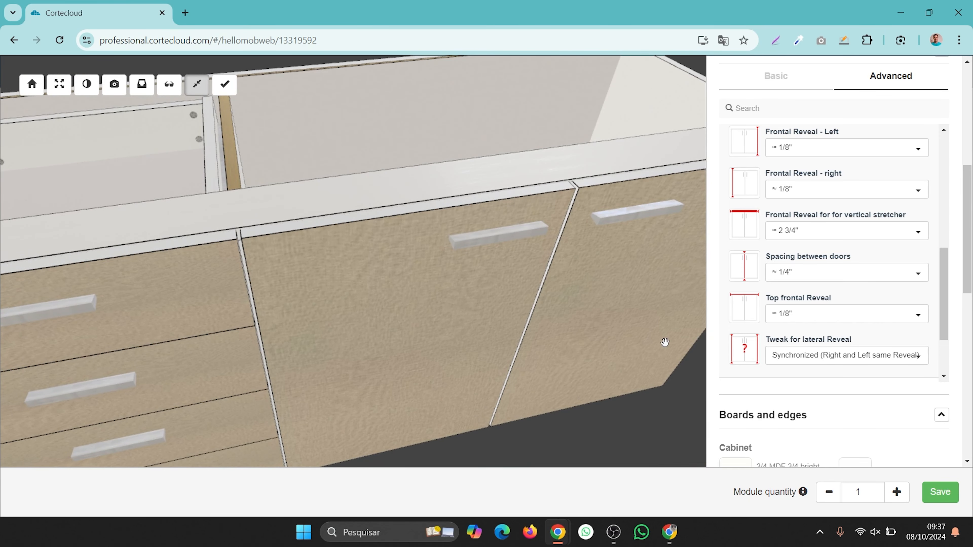
pyautogui.click(940, 492)
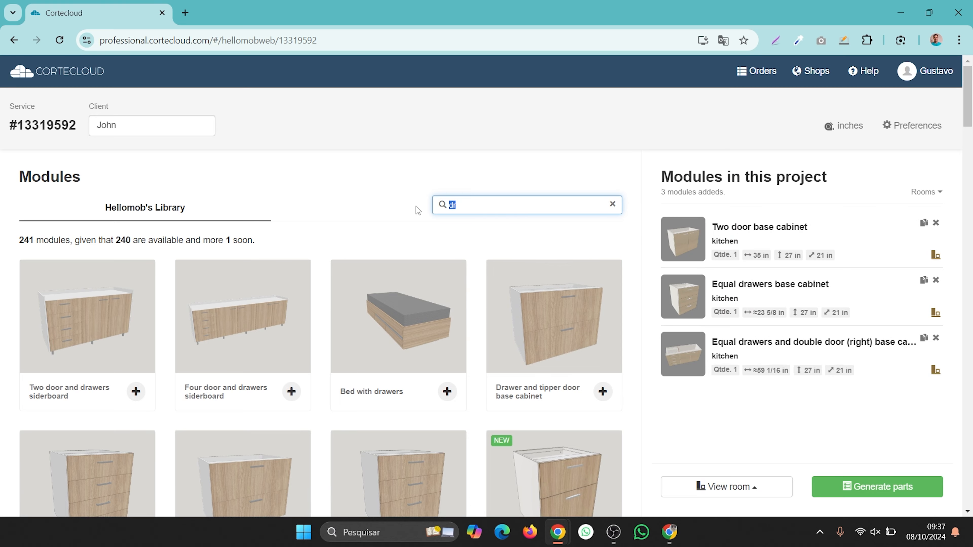
# Search the module library for "drawer" and open the Horizontal 4 drawer cabinet
pyautogui.write('drawers')
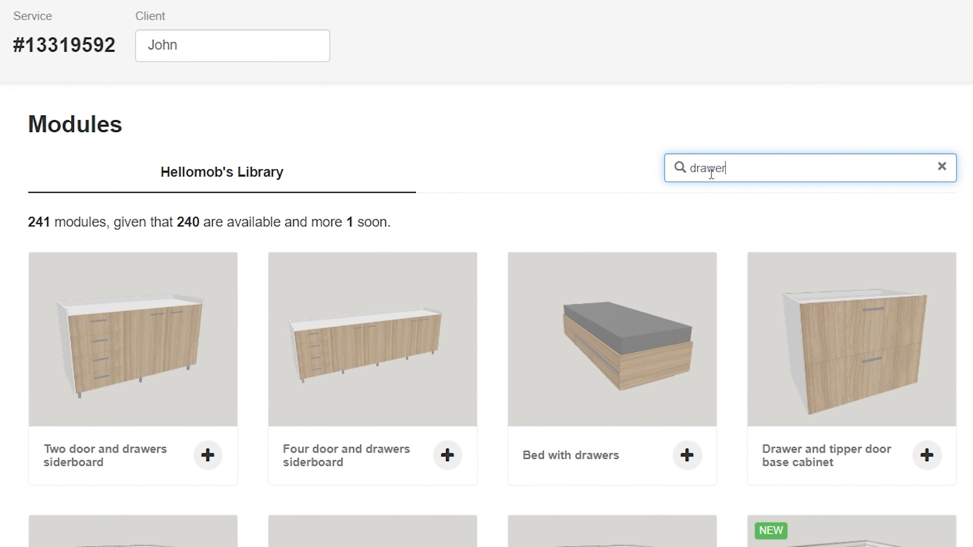
pyautogui.scroll(-5, 464, 214)
pyautogui.scroll(-10, 710, 199)
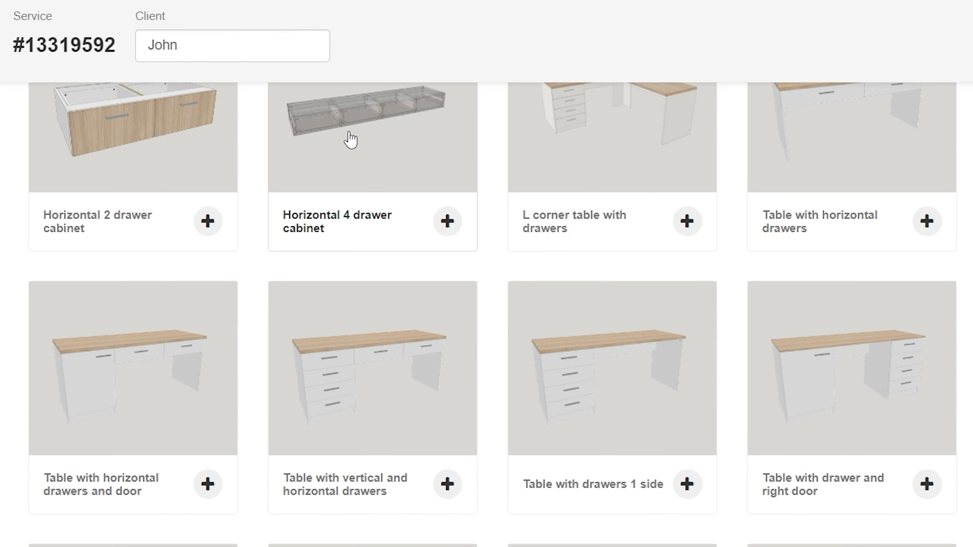
pyautogui.click(351, 140)
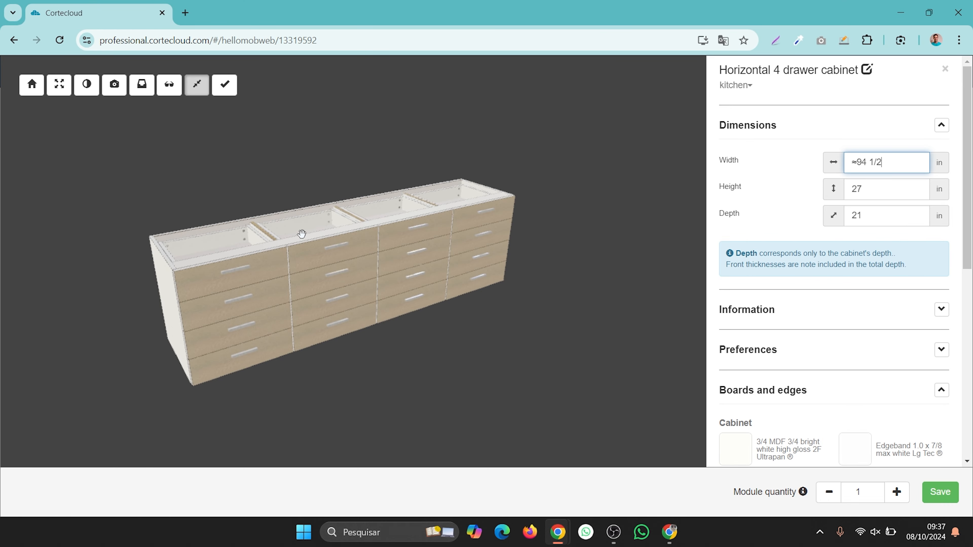
# Review the Front Reveal settings in the cabinet's advanced preferences and open the Spacing between doors options
pyautogui.scroll(5, 470, 218)
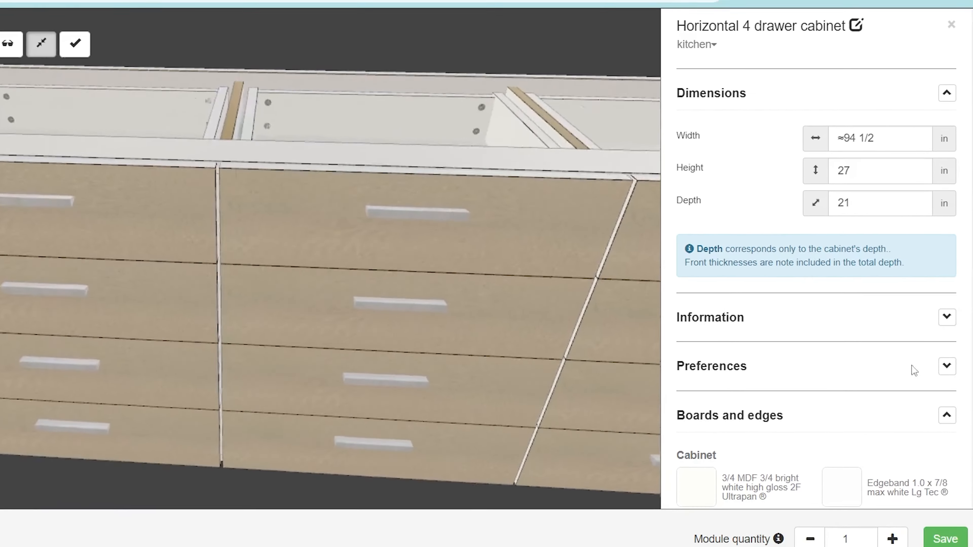
pyautogui.click(920, 350)
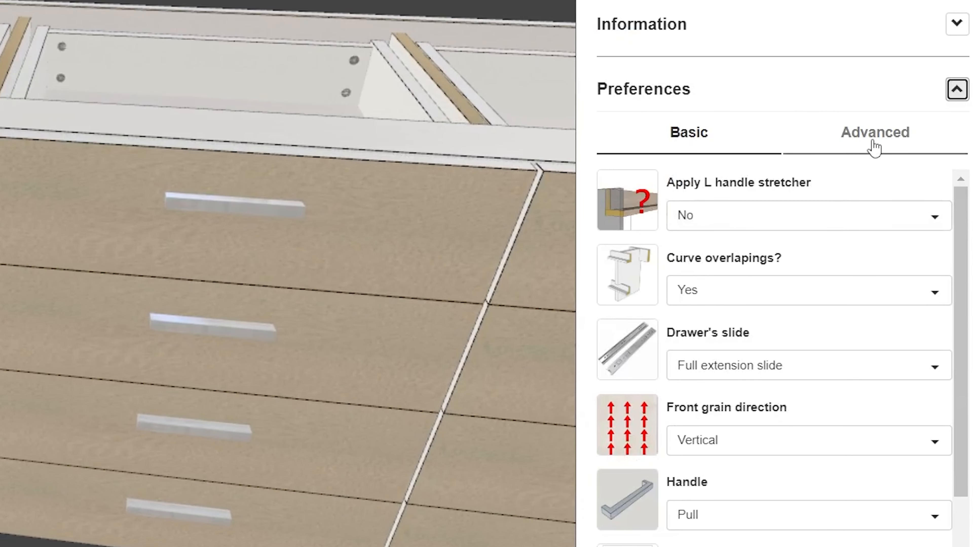
pyautogui.click(814, 148)
pyautogui.scroll(-5, 791, 233)
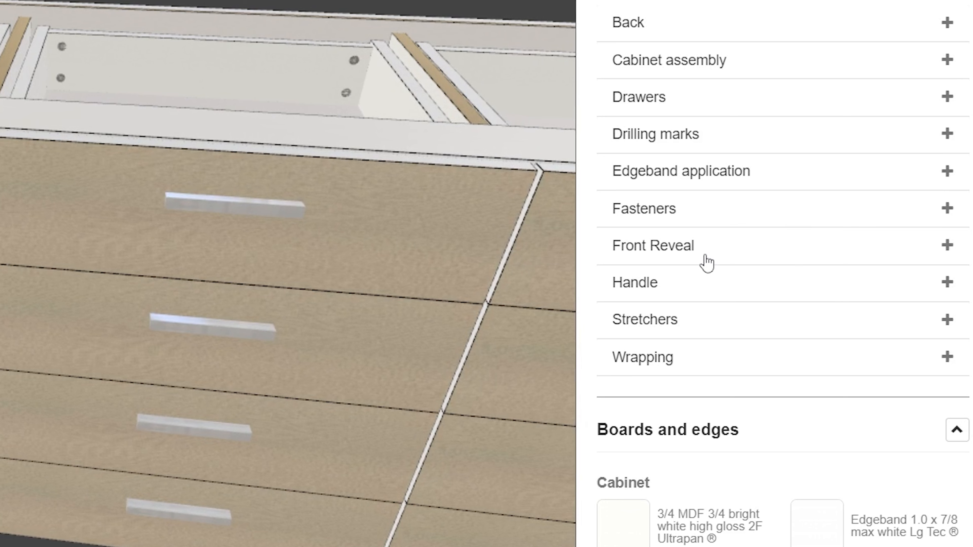
pyautogui.click(706, 249)
pyautogui.scroll(-5, 777, 146)
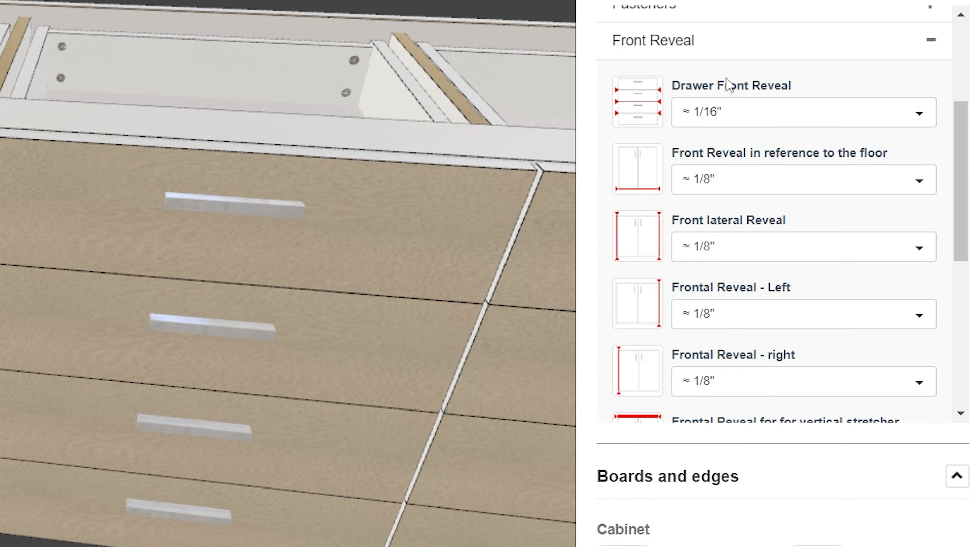
pyautogui.scroll(-6, 728, 85)
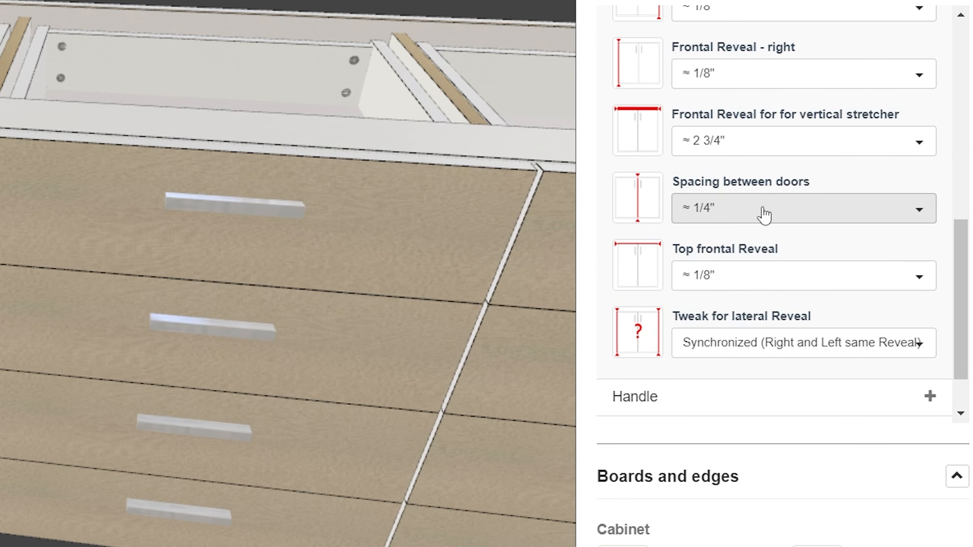
pyautogui.click(765, 216)
pyautogui.scroll(-1, 746, 299)
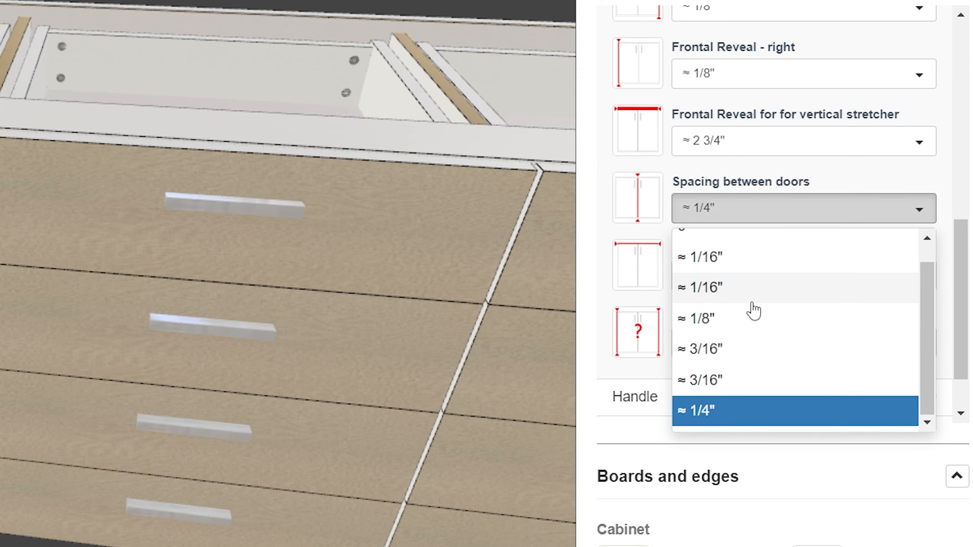
# Inspect the vertical gaps between the drawer columns, change the Spacing between doors and save the Horizontal 4 drawer cabinet
pyautogui.moveTo(513, 242); pyautogui.dragTo(472, 204, button='middle')
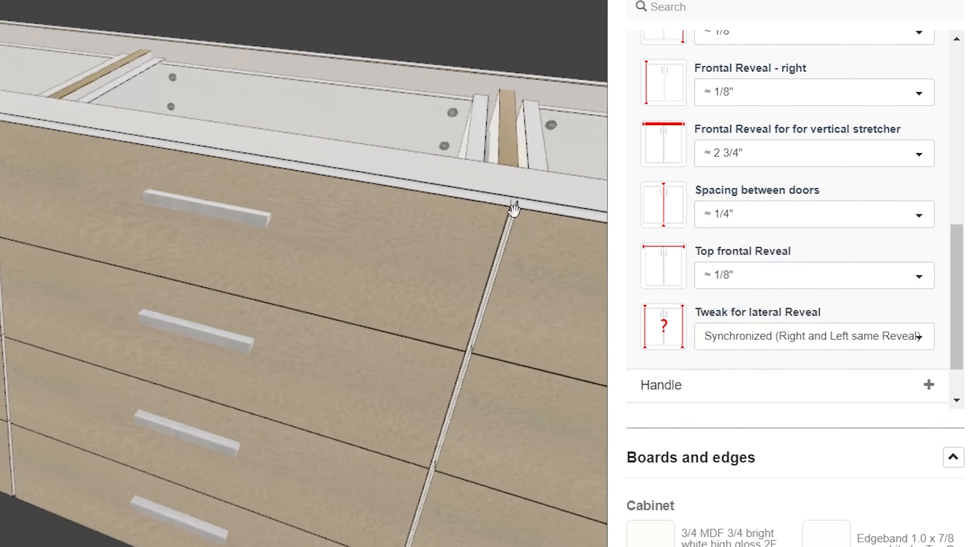
pyautogui.moveTo(514, 210); pyautogui.dragTo(135, 240)
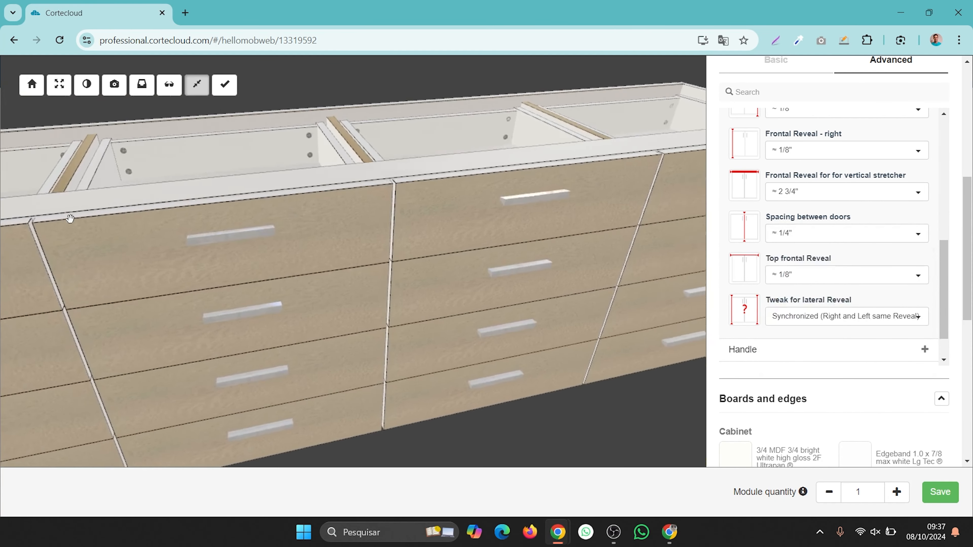
pyautogui.scroll(-4, 134, 240)
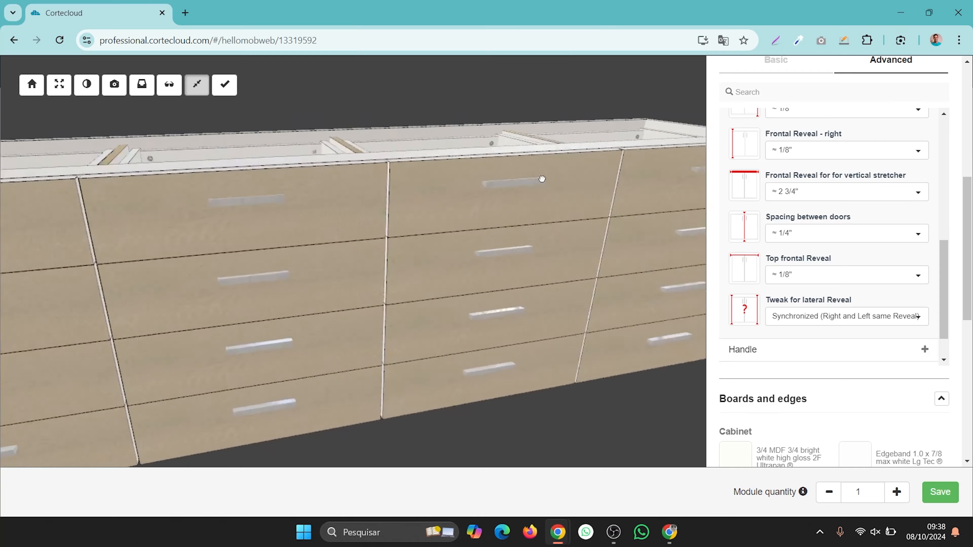
pyautogui.moveTo(552, 180); pyautogui.dragTo(624, 202)
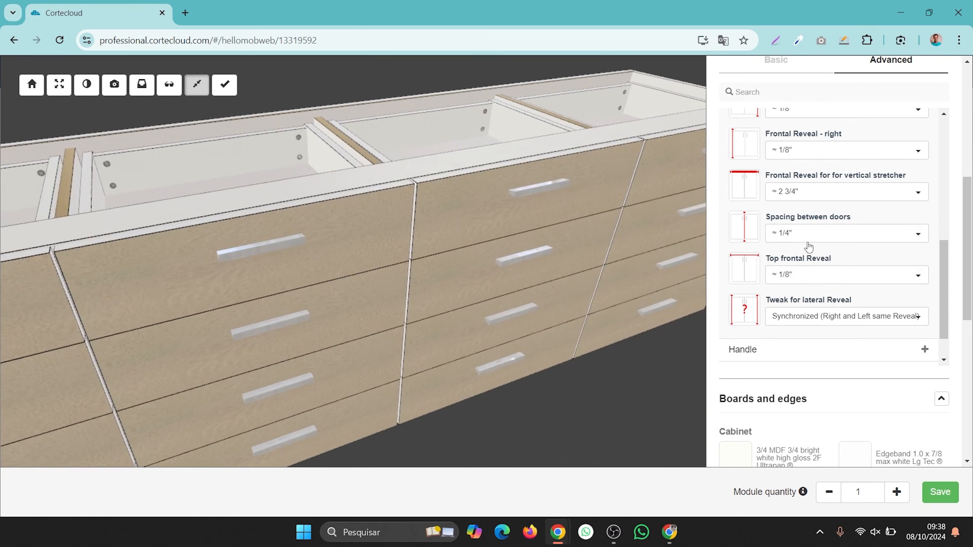
pyautogui.click(812, 234)
pyautogui.click(818, 265)
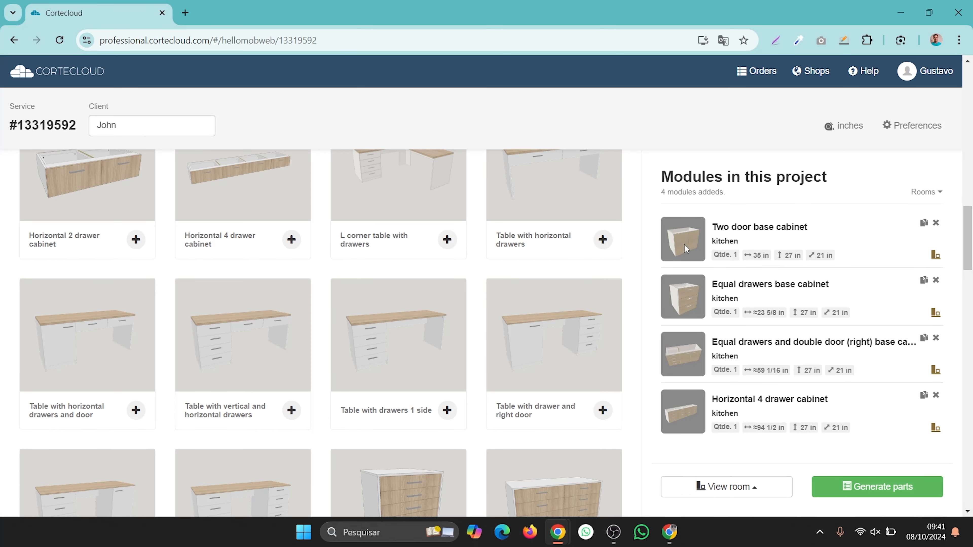
# Open the Two door base cabinet from the project's modules and show its basic preferences
pyautogui.click(685, 249)
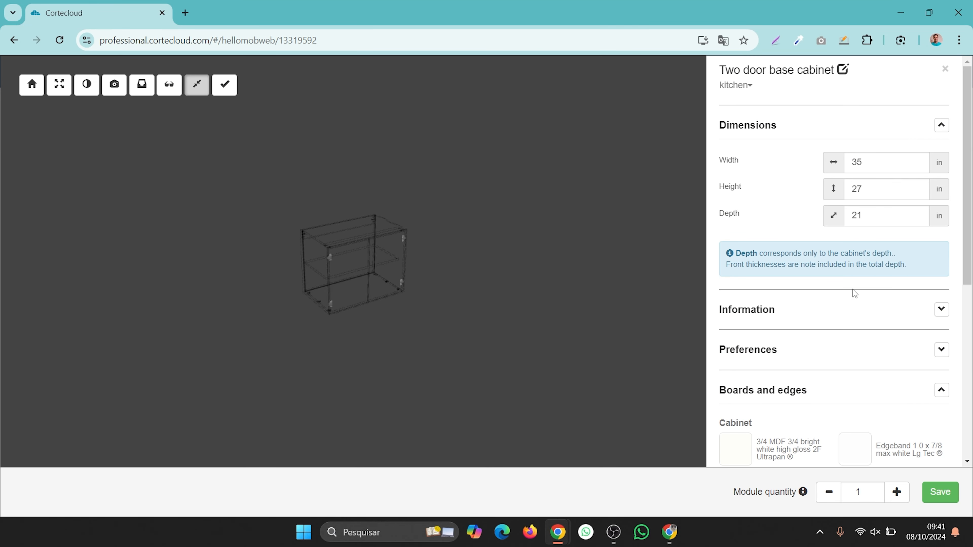
pyautogui.scroll(-3, 854, 287)
pyautogui.click(941, 221)
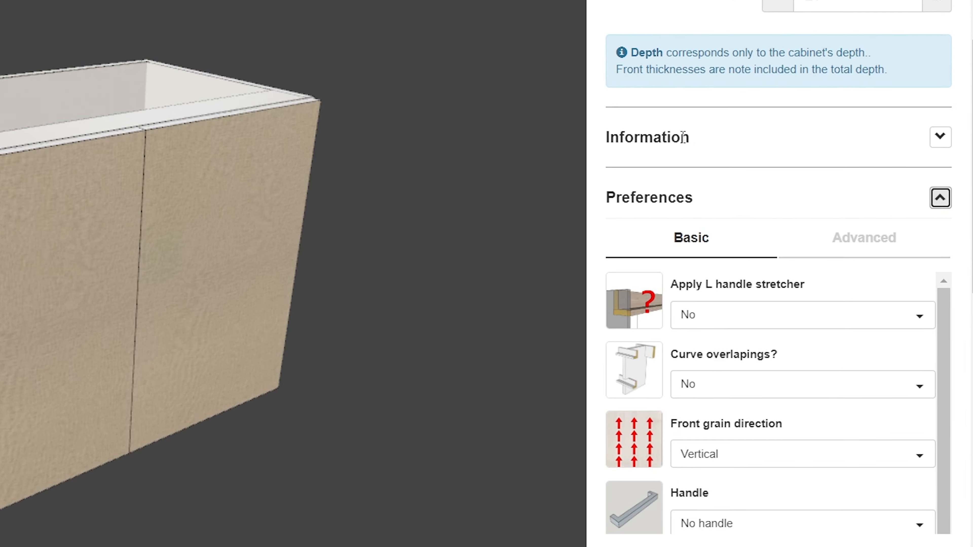
pyautogui.scroll(-5, 683, 137)
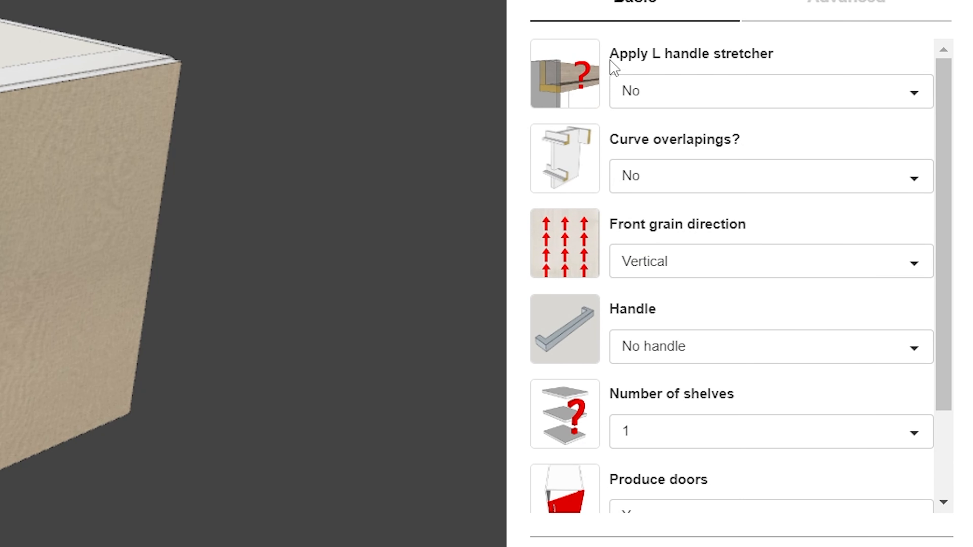
# Choose Aluminium as the Two door base cabinet's stretcher handle type and set Apply L handle stretcher to Yes
pyautogui.scroll(-5, 673, 326)
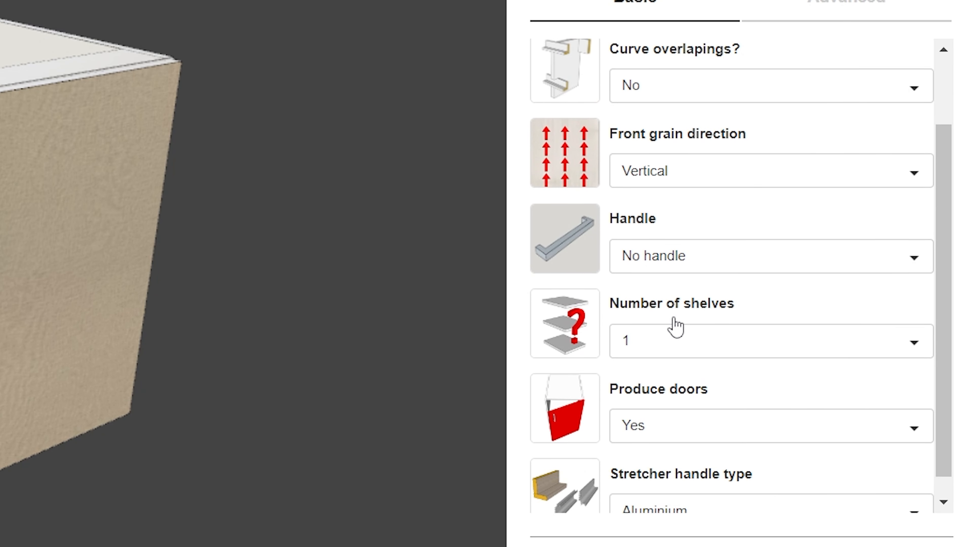
pyautogui.scroll(-1, 688, 456)
pyautogui.click(702, 418)
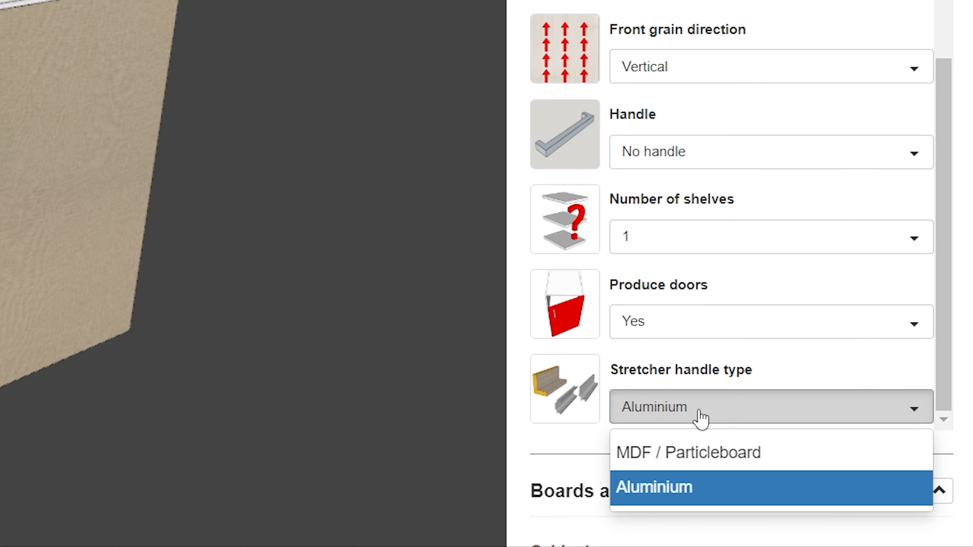
pyautogui.click(657, 495)
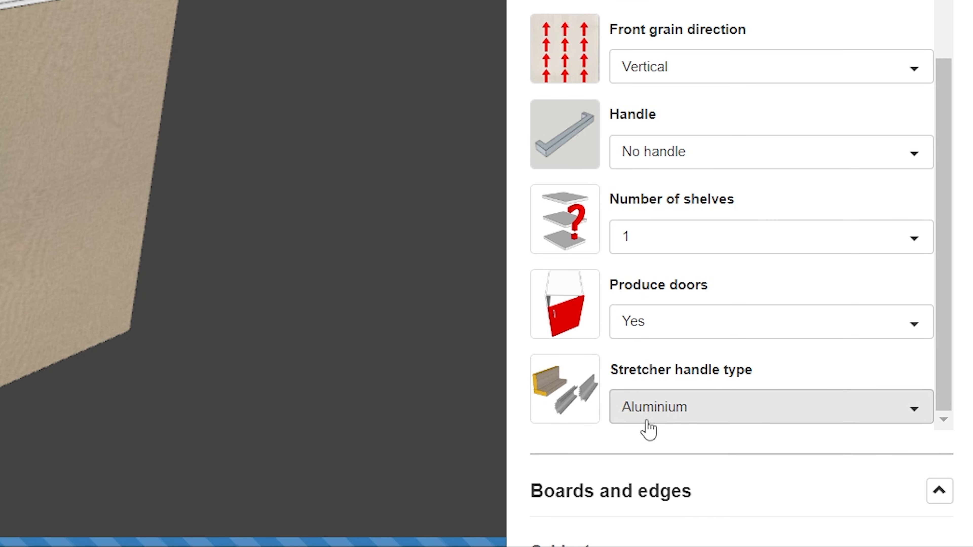
pyautogui.scroll(3, 617, 419)
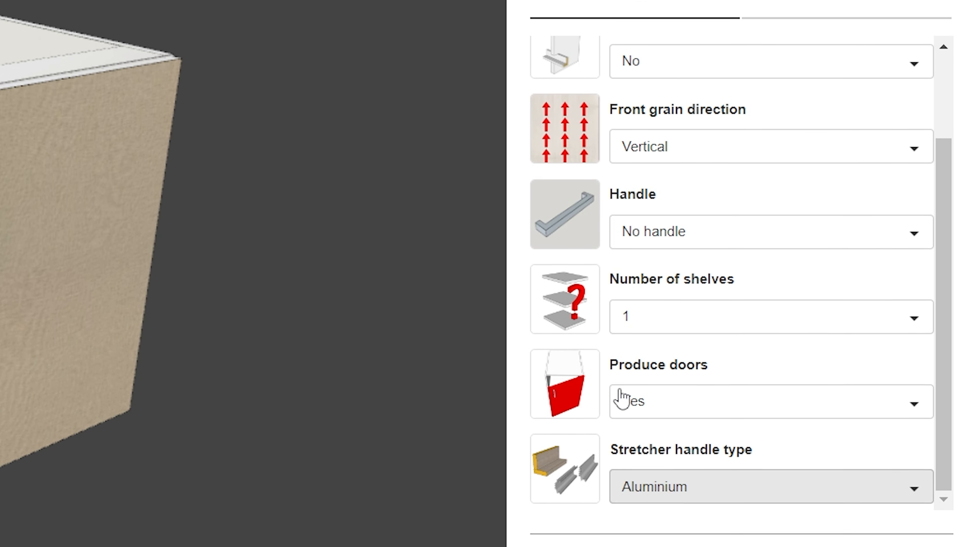
pyautogui.scroll(3, 590, 313)
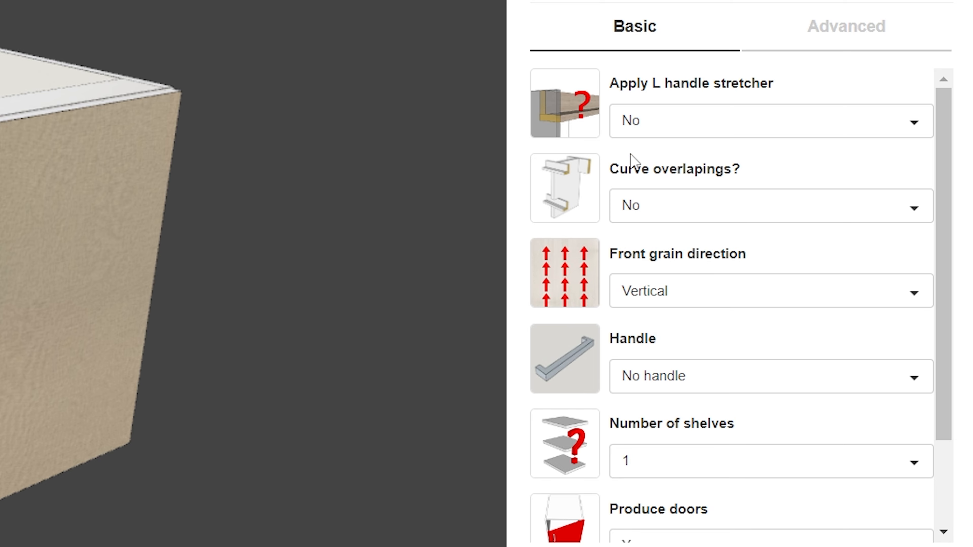
pyautogui.click(657, 127)
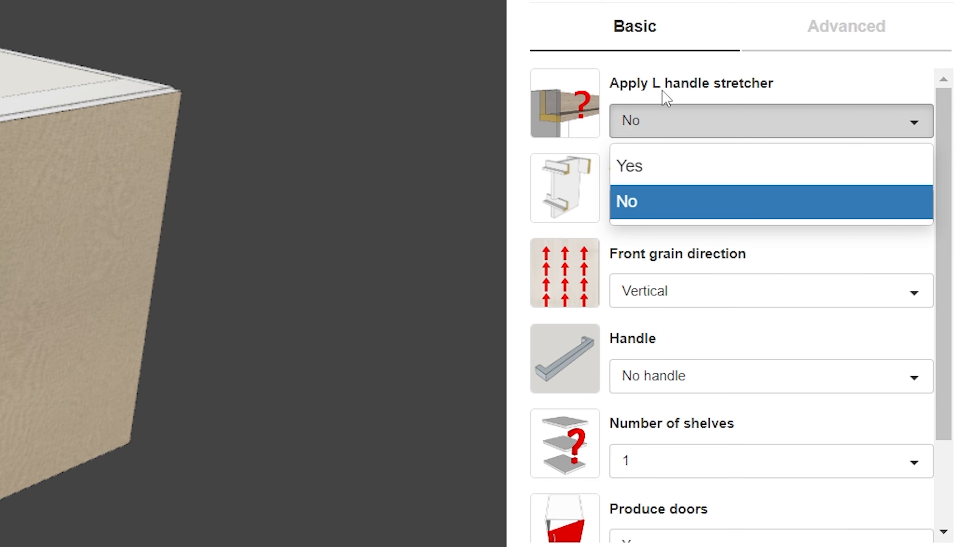
pyautogui.click(644, 172)
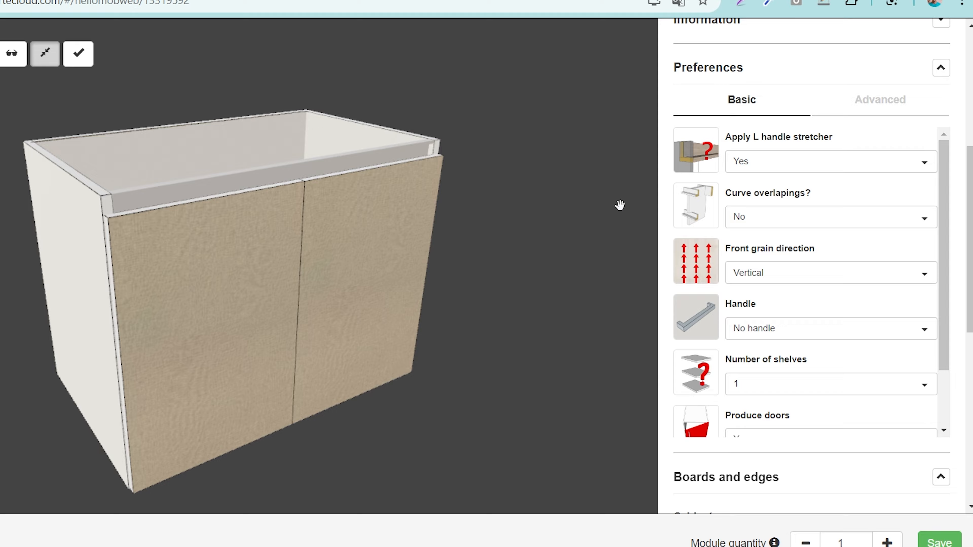
# Inspect the handle stretcher above the doors in the transparent view of the cabinet
pyautogui.moveTo(620, 205); pyautogui.dragTo(343, 209)
pyautogui.click(169, 85)
pyautogui.scroll(5, 456, 196)
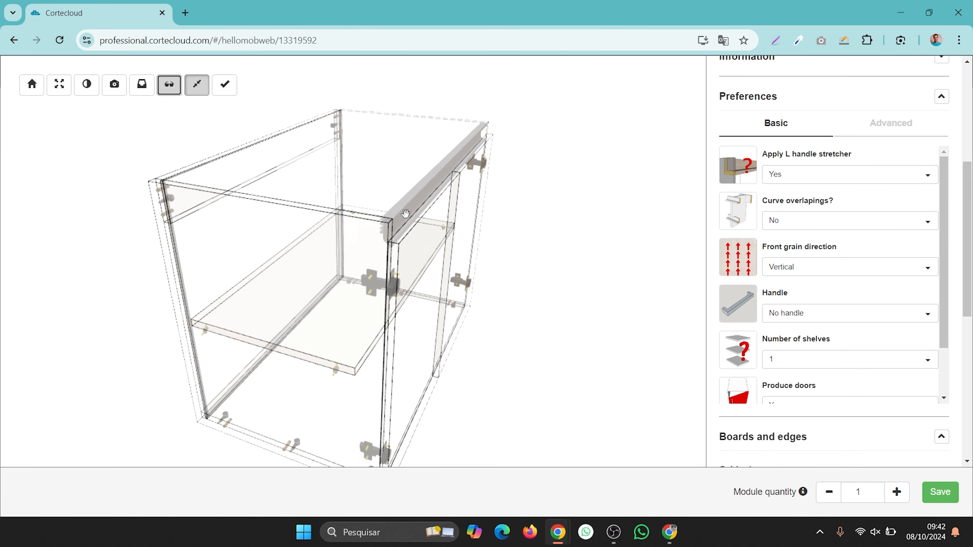
pyautogui.moveTo(455, 196)
pyautogui.mouseDown()
pyautogui.moveTo(310, 207)
pyautogui.moveTo(443, 211)
pyautogui.mouseUp()
pyautogui.click(169, 85)
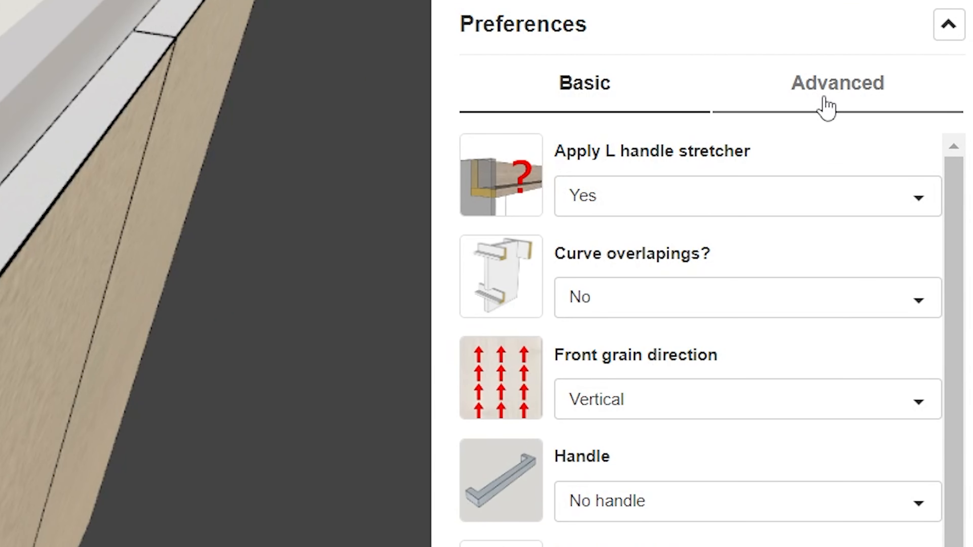
# Set the Stretcher handle construction to Opening on sides in the advanced Cabinet assembly preferences
pyautogui.click(827, 109)
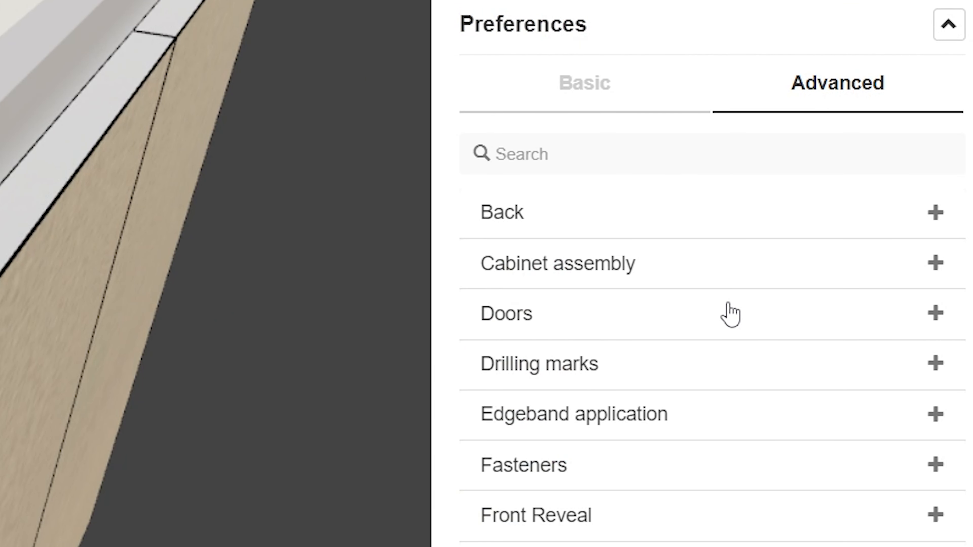
pyautogui.scroll(-3, 701, 309)
pyautogui.click(633, 129)
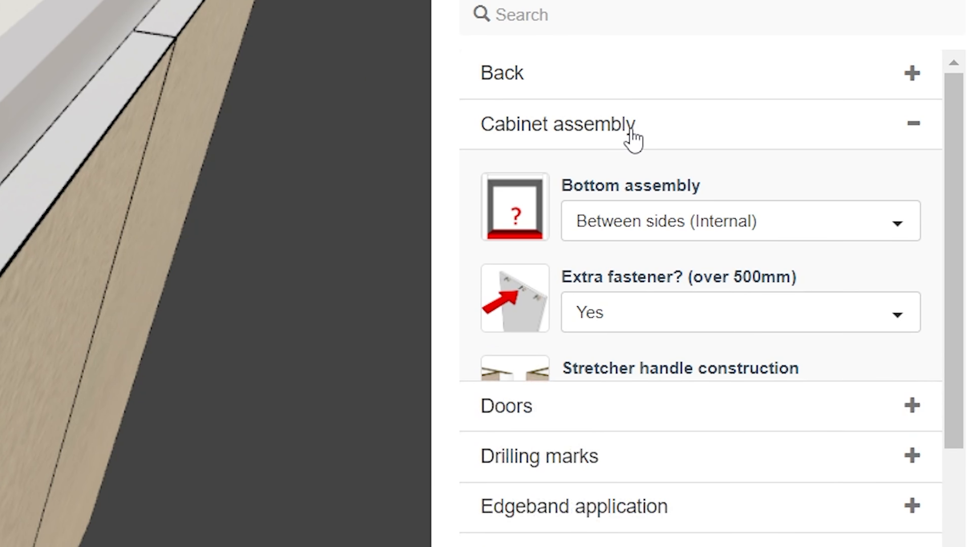
pyautogui.scroll(-3, 642, 330)
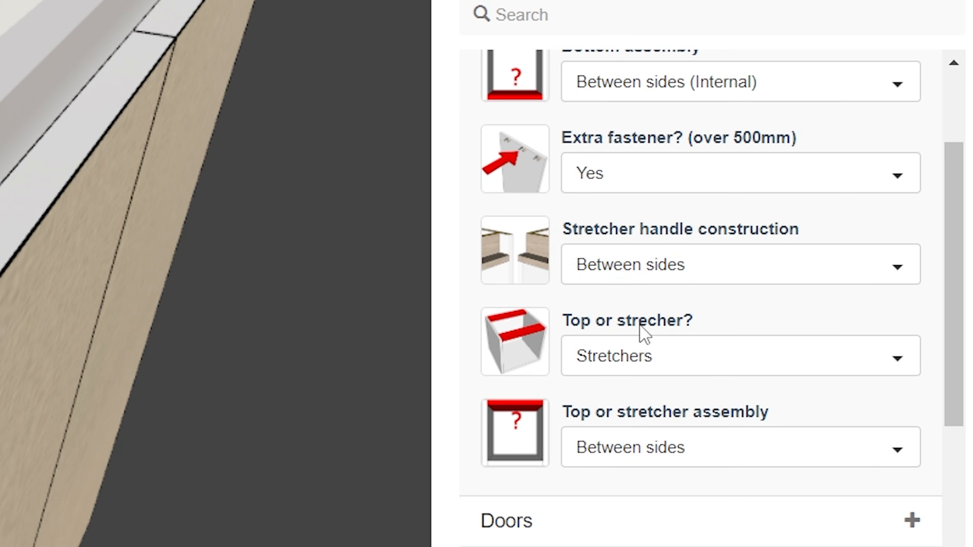
pyautogui.click(610, 286)
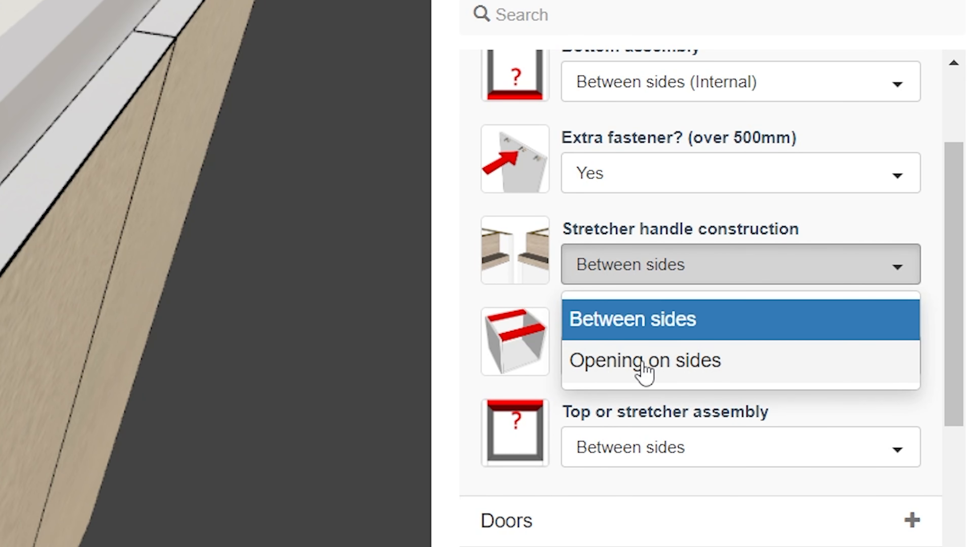
pyautogui.click(619, 367)
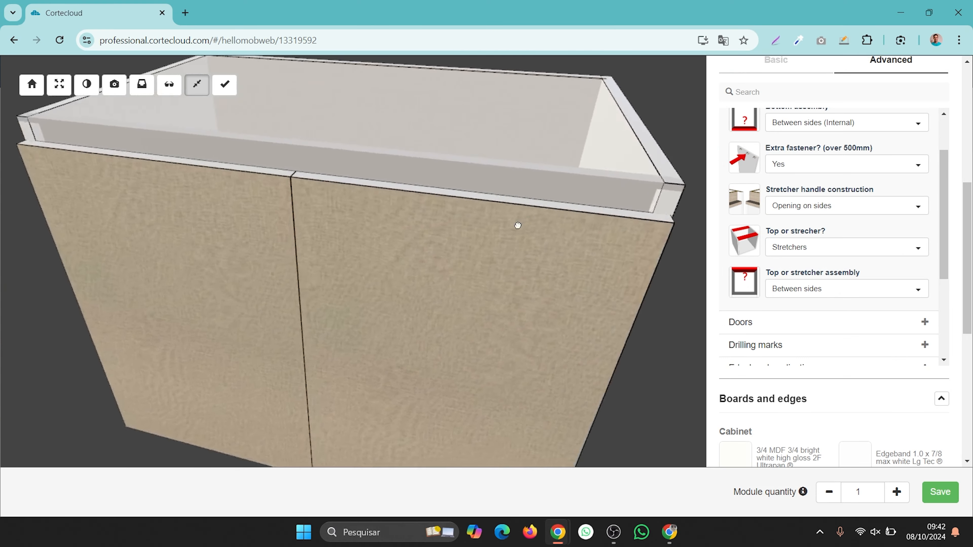
pyautogui.moveTo(517, 226); pyautogui.dragTo(580, 211)
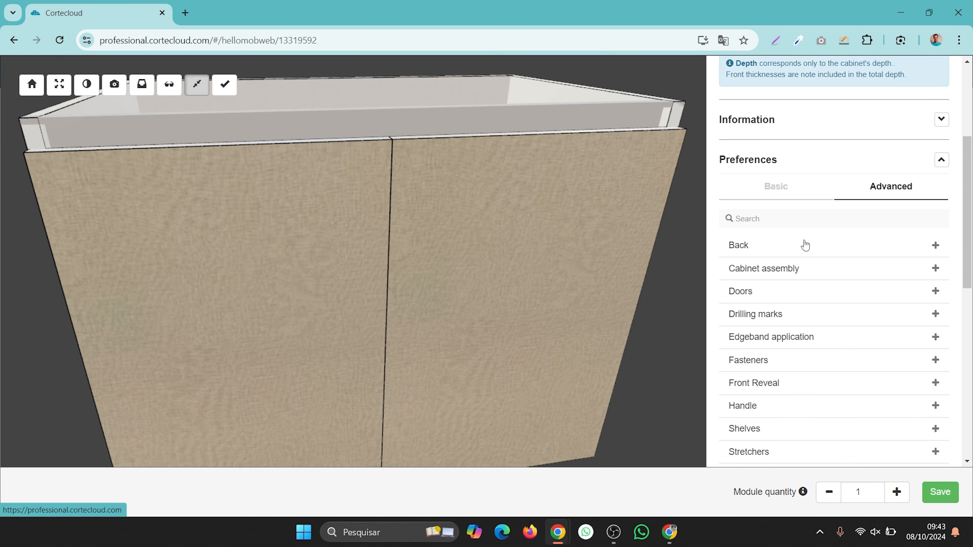
# Set the Front overlay in reference to the horizontal stretcher to 7/8 in the advanced Handle preferences
pyautogui.scroll(-2, 806, 246)
pyautogui.click(763, 303)
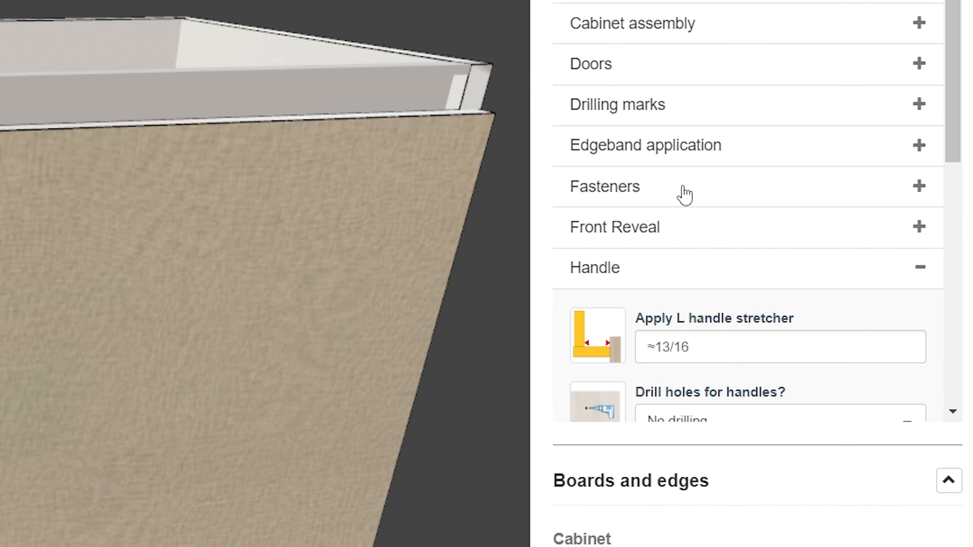
pyautogui.scroll(-5, 685, 196)
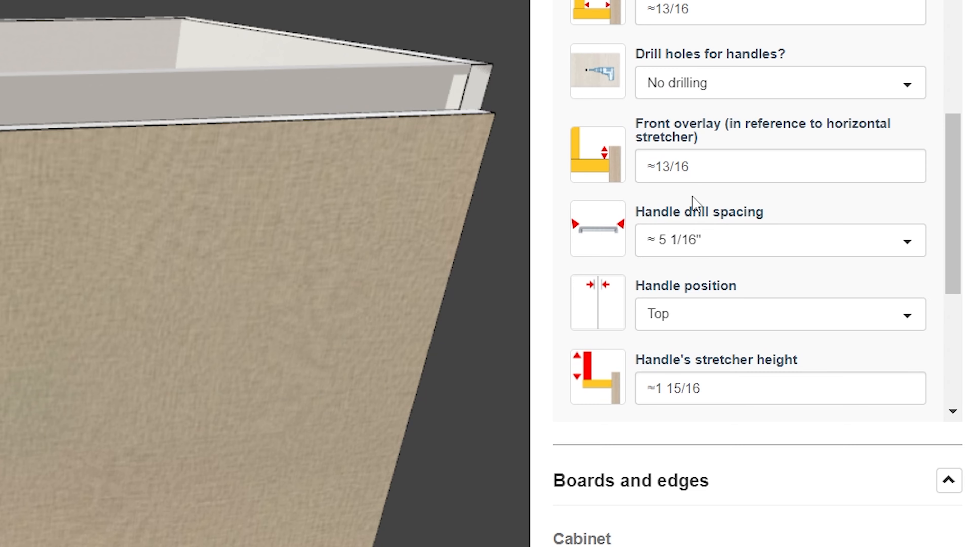
pyautogui.moveTo(358, 279); pyautogui.dragTo(433, 278)
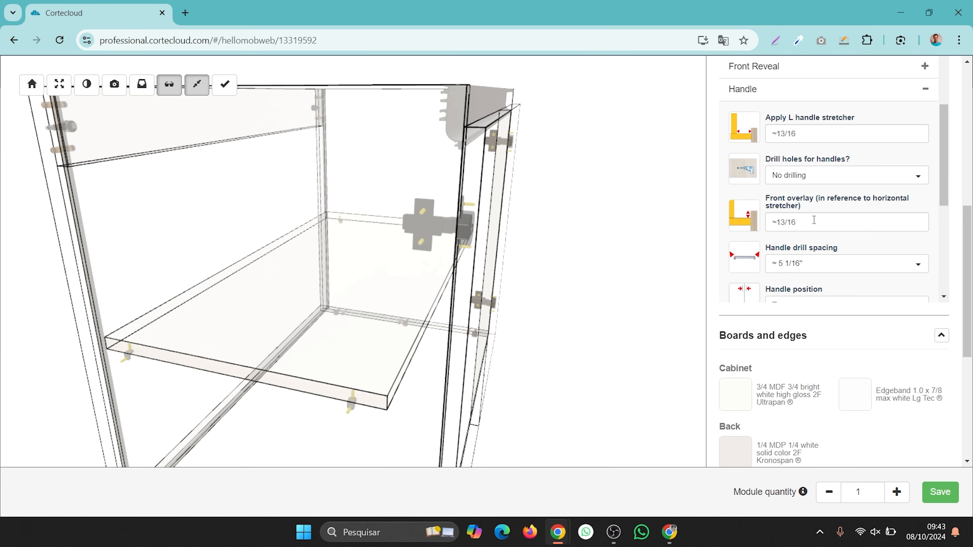
pyautogui.moveTo(814, 220); pyautogui.dragTo(778, 219)
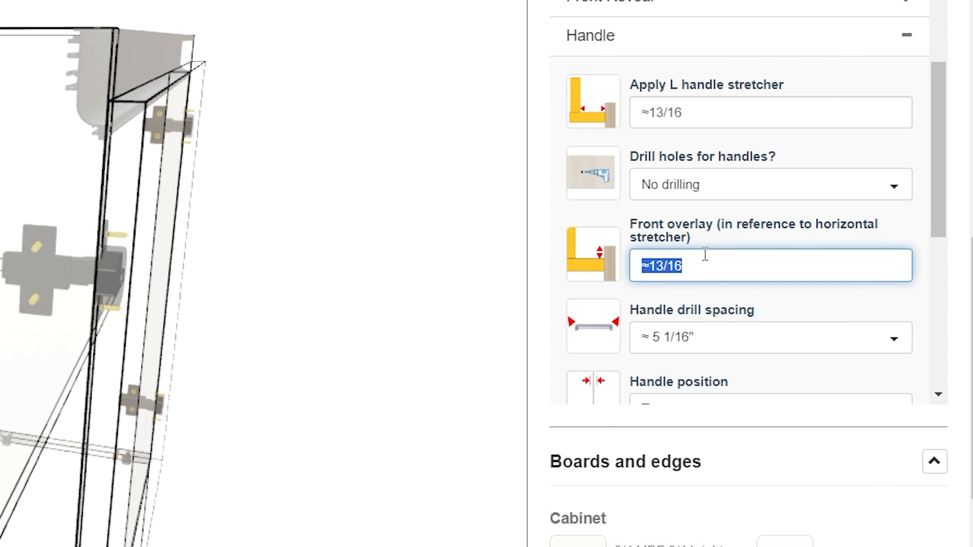
pyautogui.write('7/8')
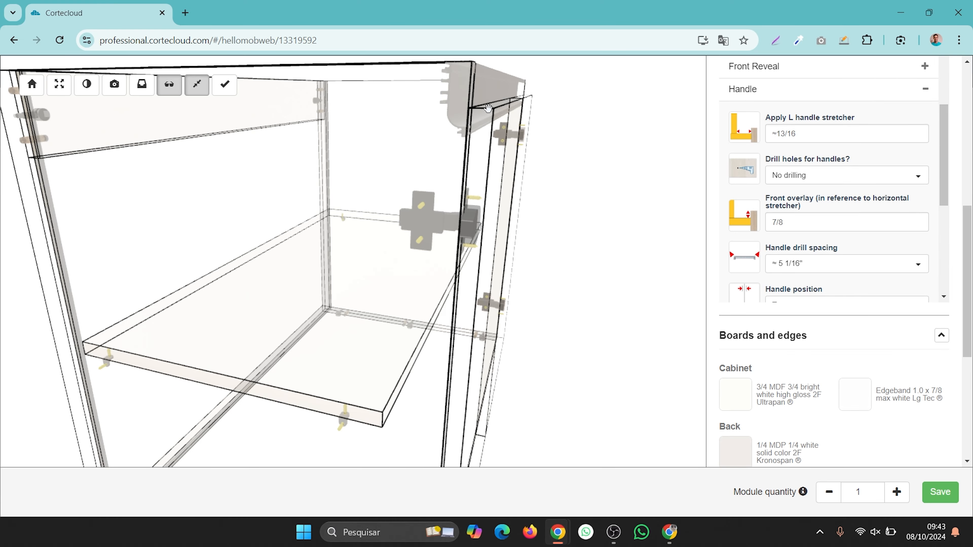
# Examine the L handle profile and its overlap with the doors from several angles in the transparent view
pyautogui.moveTo(491, 110); pyautogui.dragTo(355, 113)
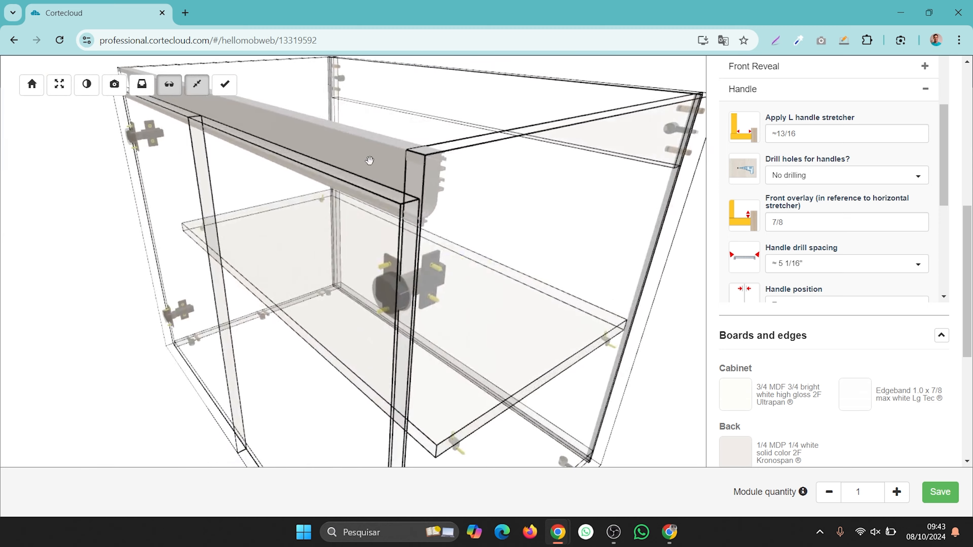
pyautogui.moveTo(369, 161); pyautogui.dragTo(395, 157)
pyautogui.click(771, 222)
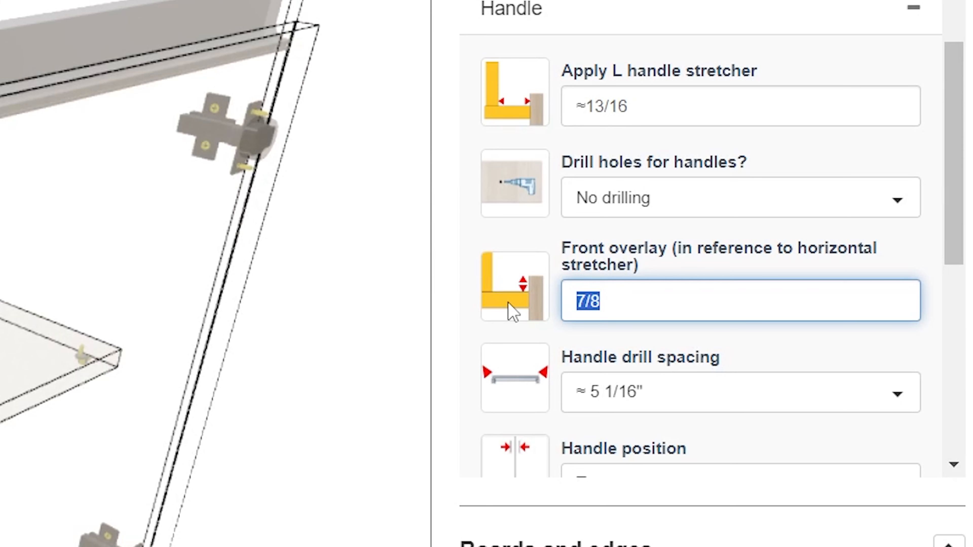
pyautogui.moveTo(149, 287); pyautogui.dragTo(104, 287)
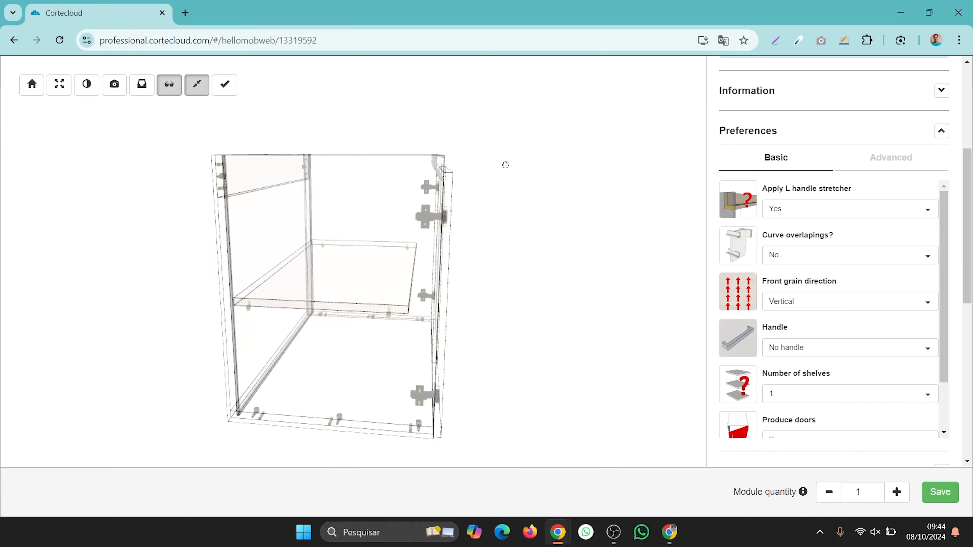
pyautogui.moveTo(504, 163); pyautogui.dragTo(395, 177)
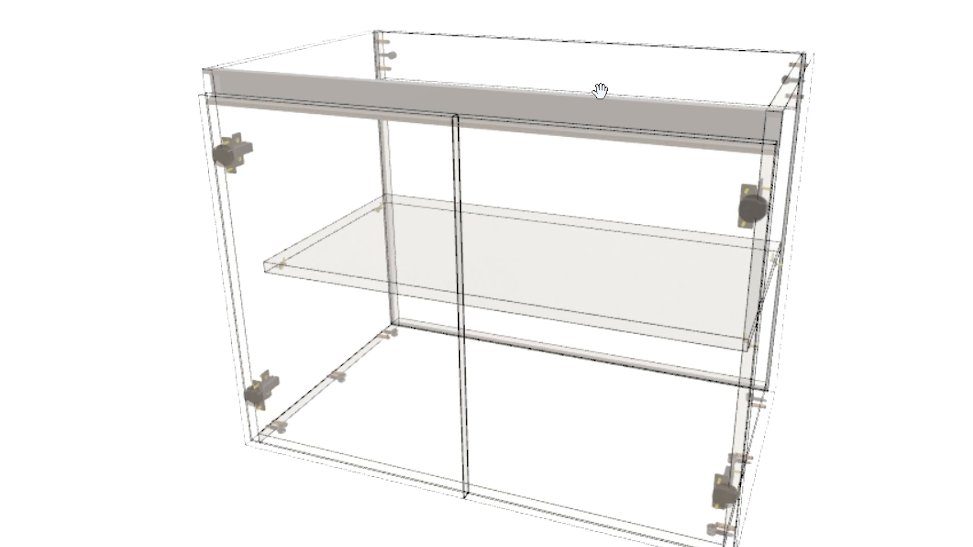
pyautogui.moveTo(600, 91); pyautogui.dragTo(436, 103)
pyautogui.moveTo(436, 103); pyautogui.dragTo(487, 101)
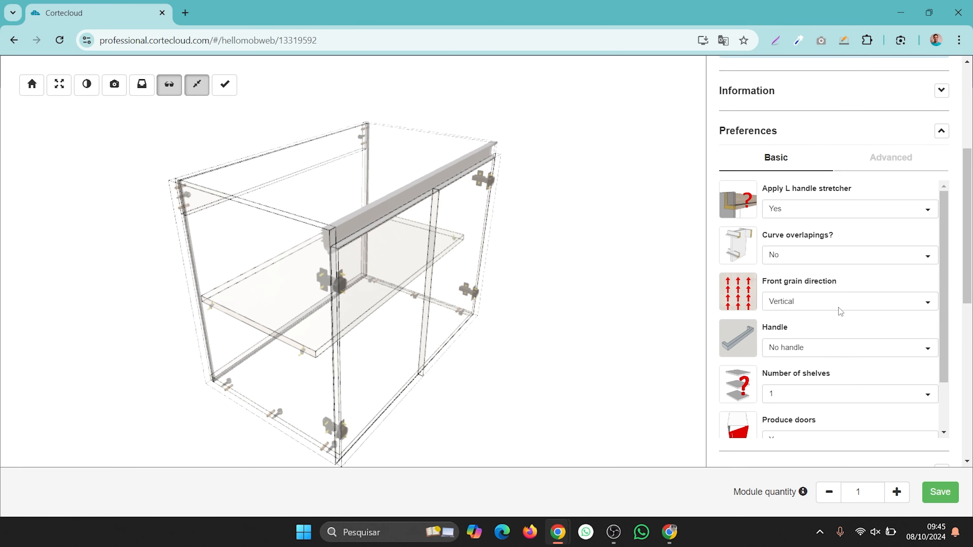
pyautogui.moveTo(629, 254); pyautogui.dragTo(525, 219)
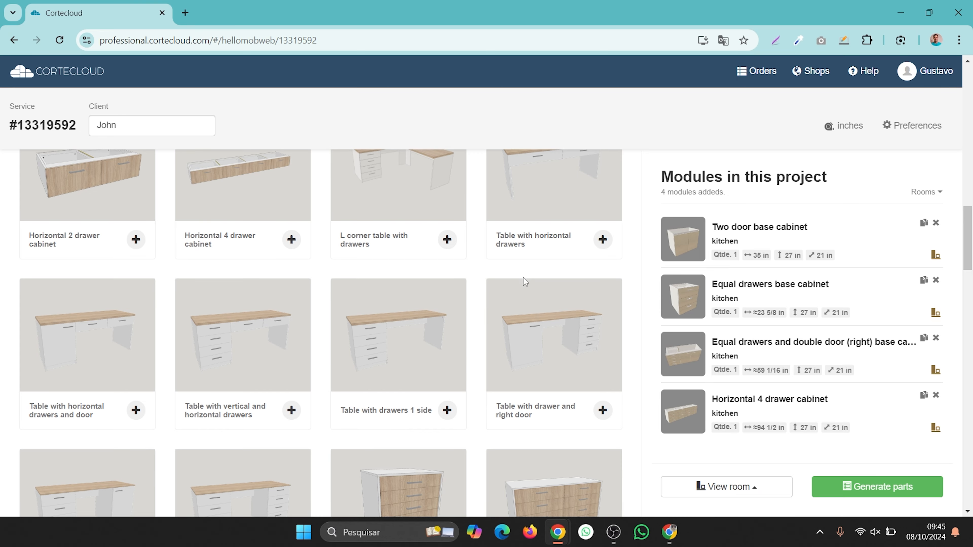
# Search the module library for "four" and open the Four door base cabinet
pyautogui.scroll(7, 525, 278)
pyautogui.scroll(5, 525, 278)
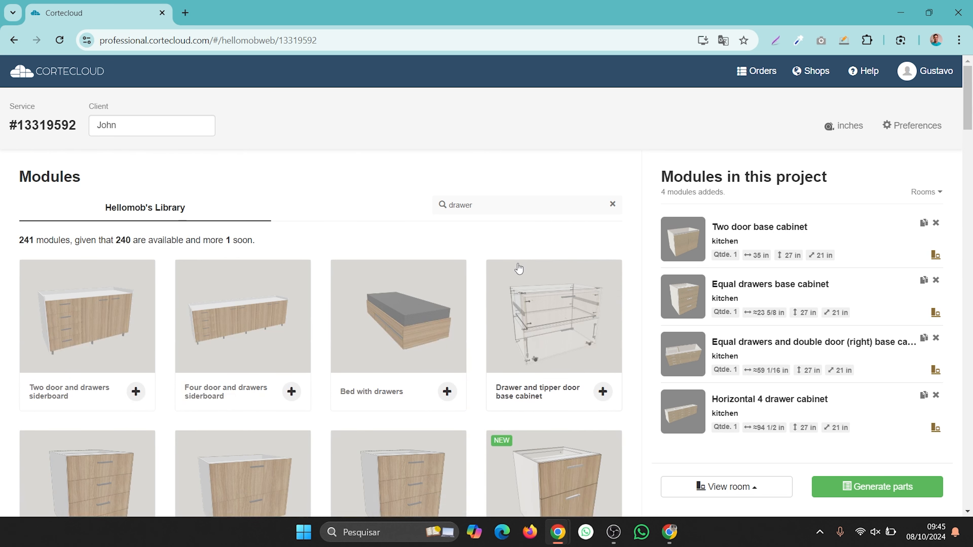
pyautogui.write('four')
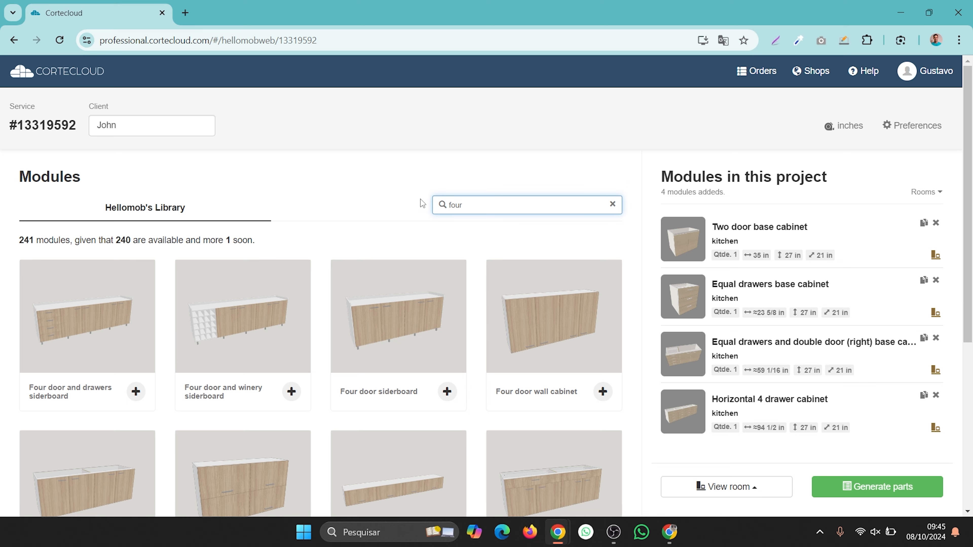
pyautogui.scroll(-5, 93, 261)
pyautogui.click(95, 256)
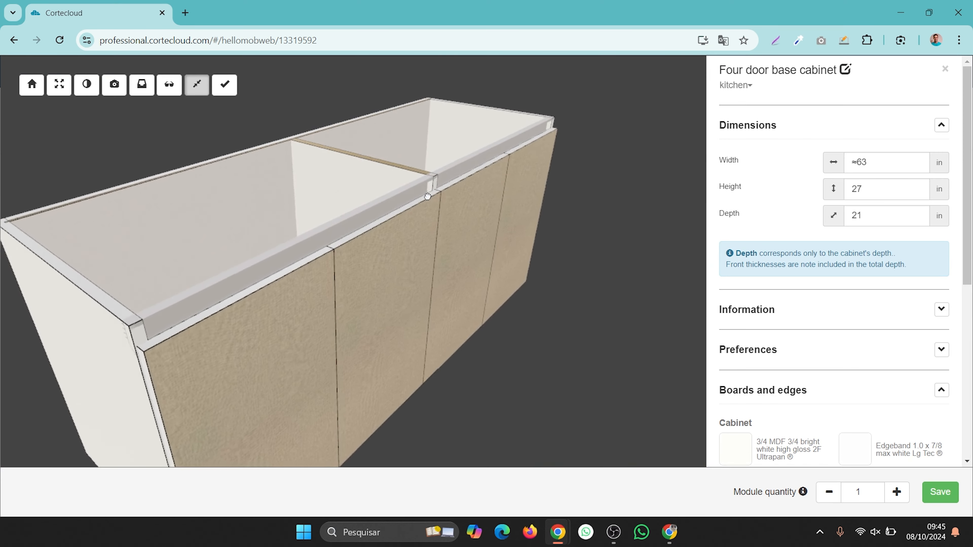
# Set Curve overlapings to Yes in the Four door base cabinet's basic preferences
pyautogui.moveTo(432, 187); pyautogui.dragTo(458, 190)
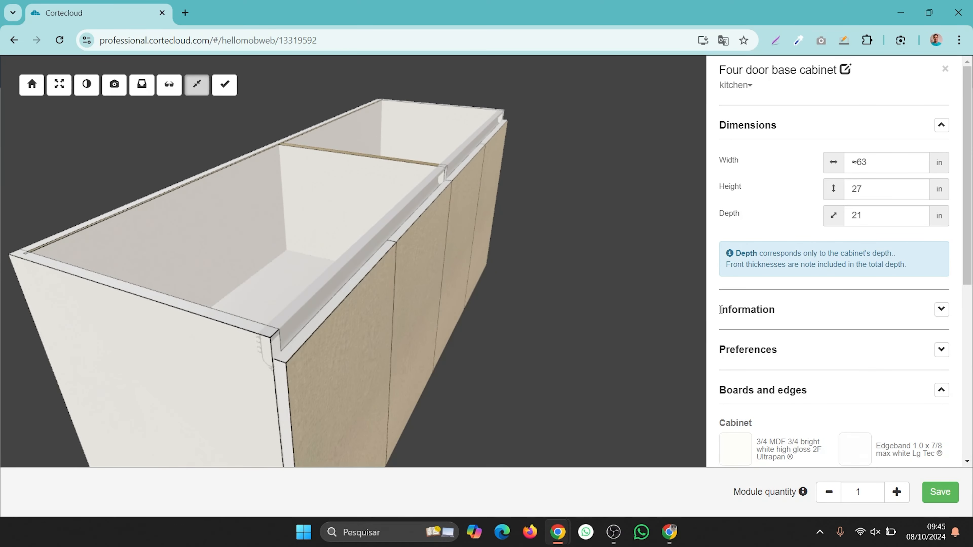
pyautogui.click(942, 354)
pyautogui.scroll(-5, 852, 190)
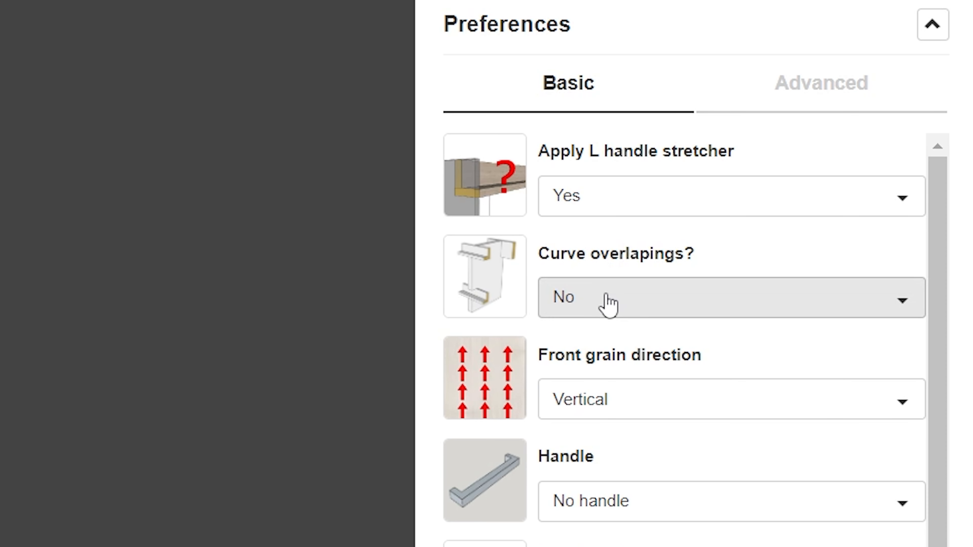
pyautogui.click(607, 301)
pyautogui.click(621, 493)
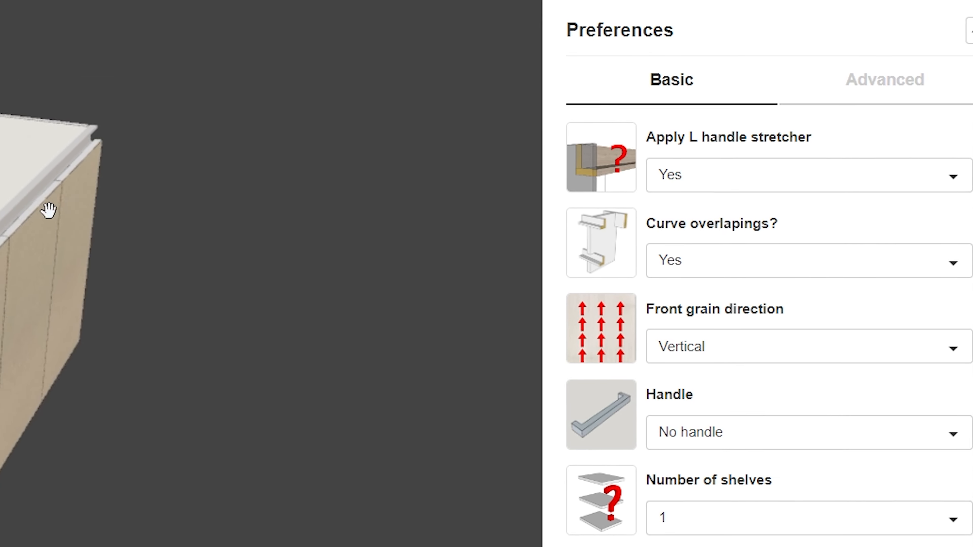
# Inspect how the handle profile meets the side panels and door edges of the four door cabinet
pyautogui.scroll(6, 122, 207)
pyautogui.moveTo(138, 206); pyautogui.dragTo(63, 212)
pyautogui.moveTo(206, 194); pyautogui.dragTo(248, 110)
pyautogui.moveTo(325, 151); pyautogui.dragTo(85, 117)
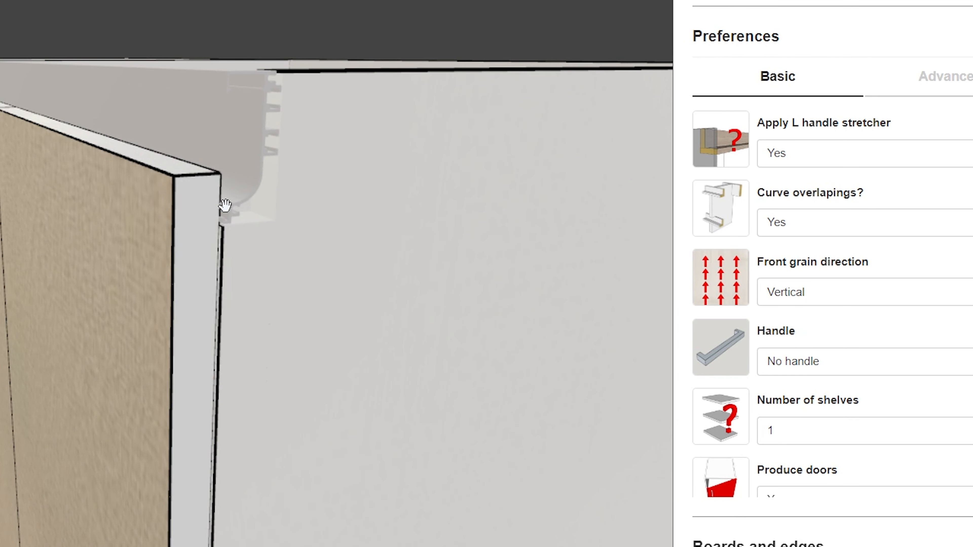
pyautogui.scroll(-8, 226, 206)
pyautogui.moveTo(107, 236); pyautogui.dragTo(257, 246)
pyautogui.moveTo(256, 246); pyautogui.dragTo(285, 246)
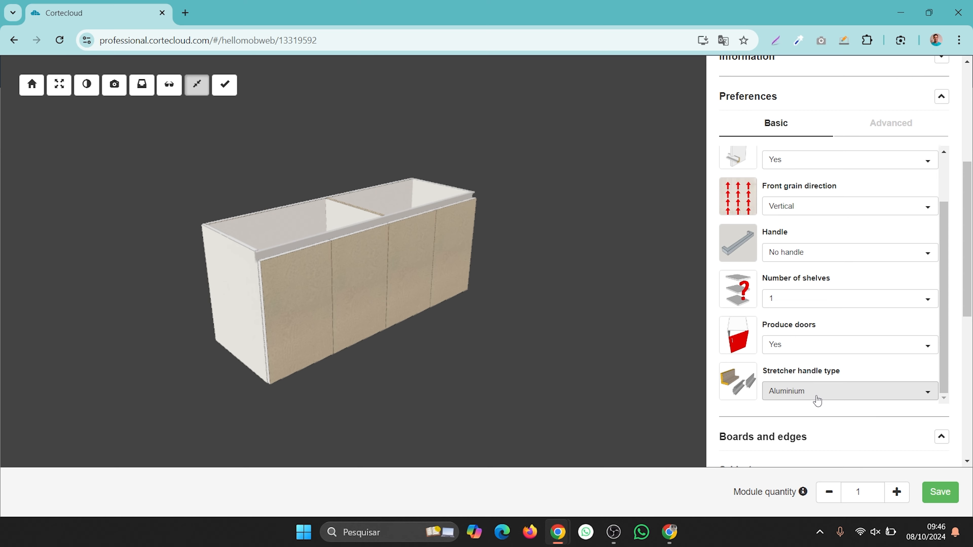
# Set the four door base cabinet's Stretcher handle type to MDF / Particleboard and inspect the profile at the cabinet ends
pyautogui.click(831, 398)
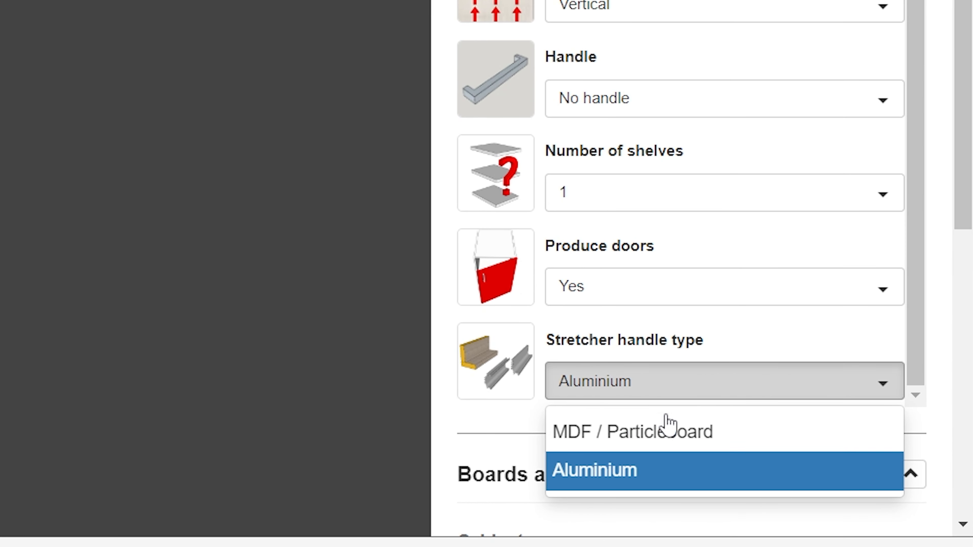
pyautogui.click(655, 440)
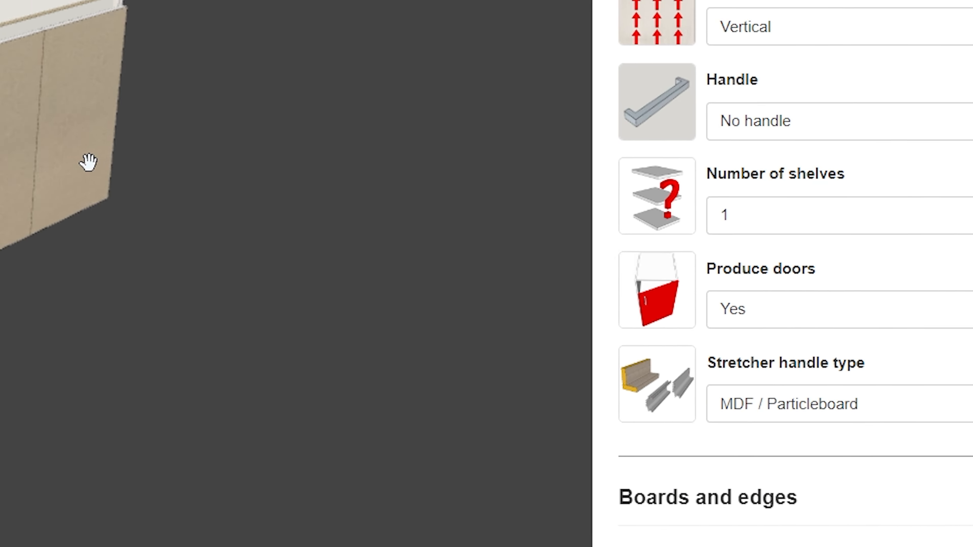
pyautogui.moveTo(301, 214); pyautogui.dragTo(615, 247)
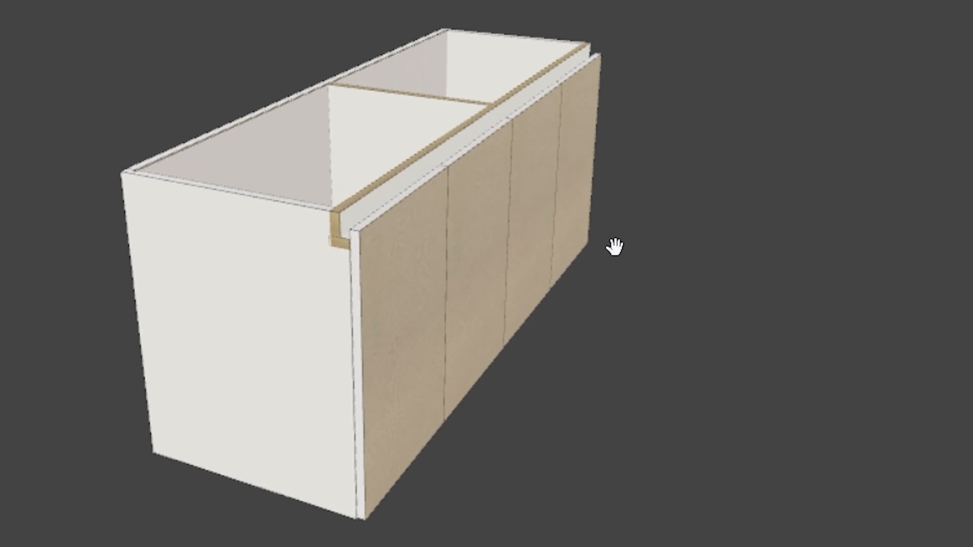
pyautogui.scroll(6, 435, 186)
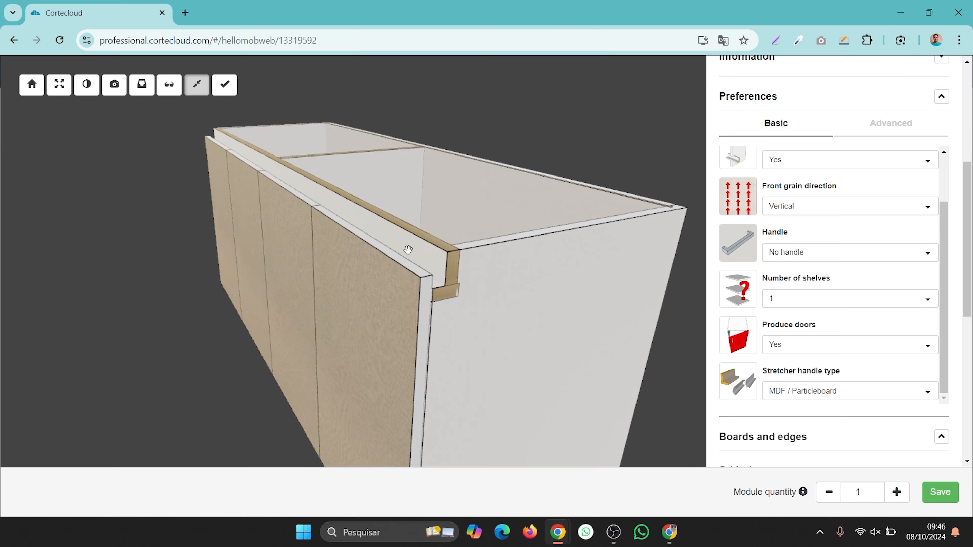
pyautogui.moveTo(446, 270)
pyautogui.mouseDown()
pyautogui.moveTo(406, 281)
pyautogui.moveTo(400, 271)
pyautogui.moveTo(459, 282)
pyautogui.moveTo(534, 274)
pyautogui.moveTo(450, 269)
pyautogui.mouseUp()
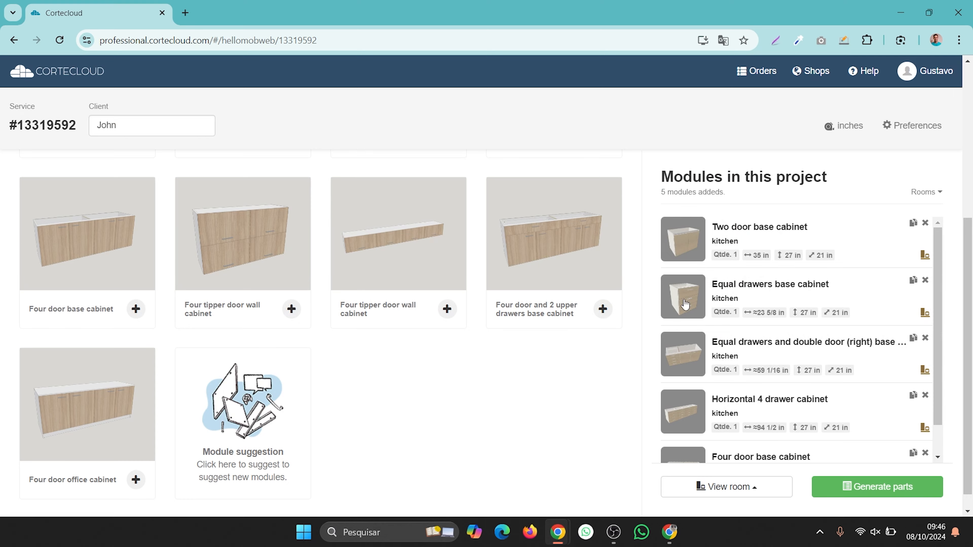
# Open the Equal drawers base cabinet from the project's modules and set Apply L handle stretcher to Yes
pyautogui.click(686, 304)
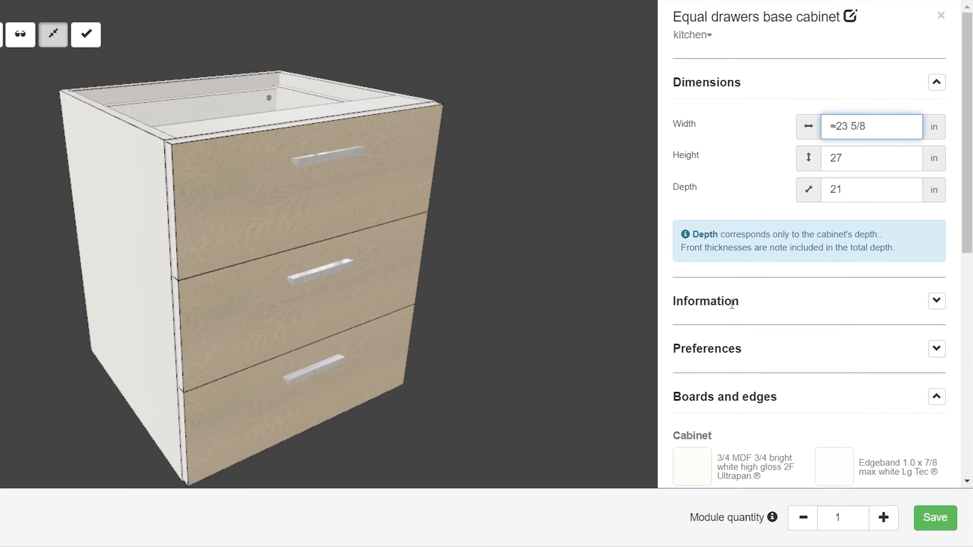
pyautogui.click(935, 349)
pyautogui.scroll(-5, 769, 153)
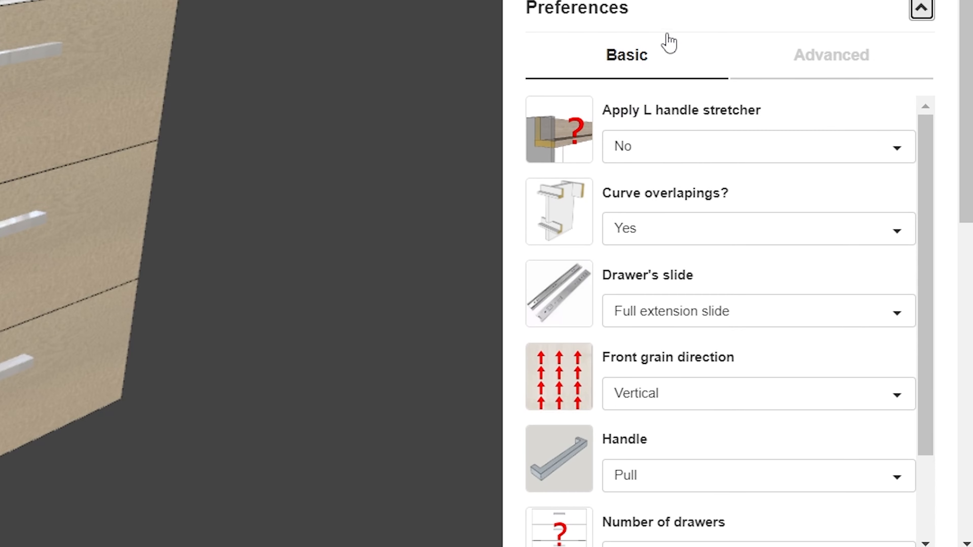
pyautogui.scroll(-3, 669, 42)
pyautogui.click(666, 42)
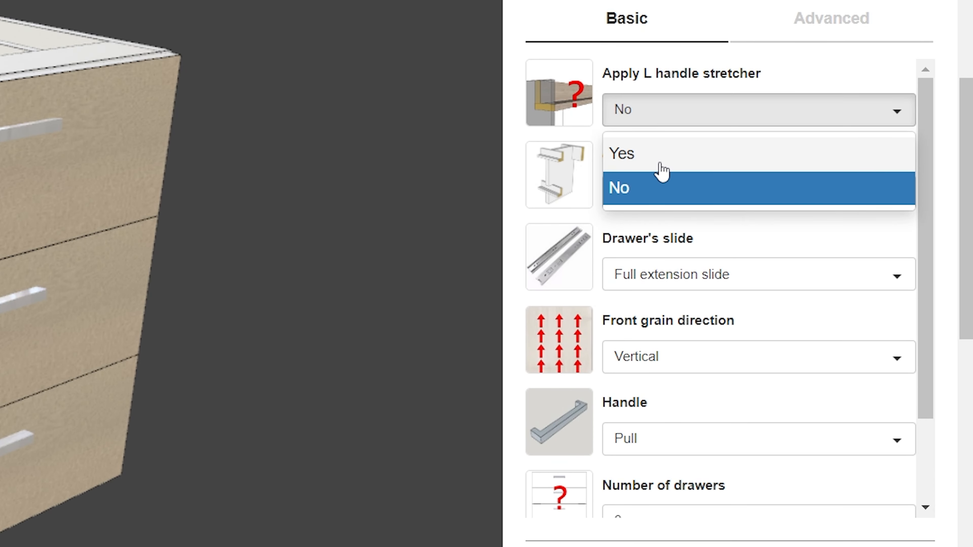
pyautogui.click(660, 165)
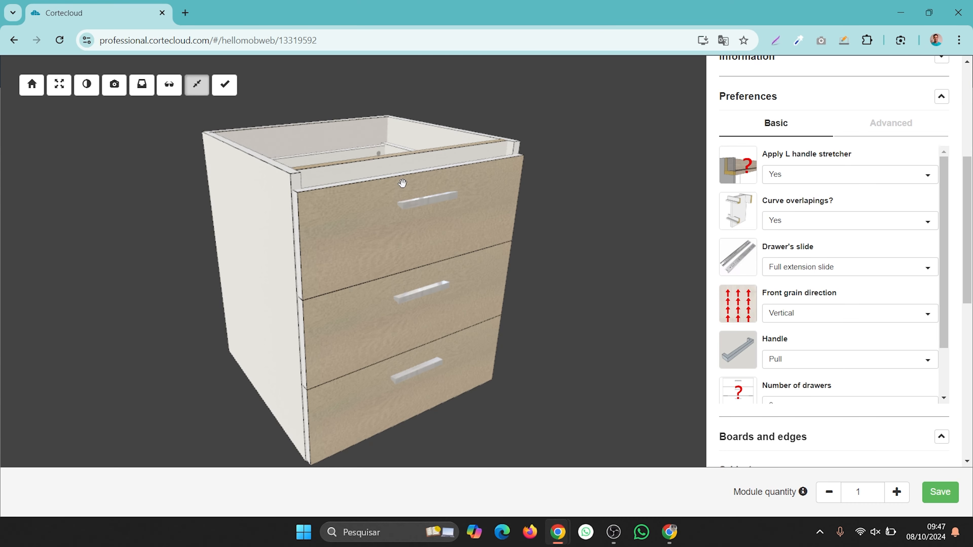
pyautogui.moveTo(402, 183); pyautogui.dragTo(422, 181)
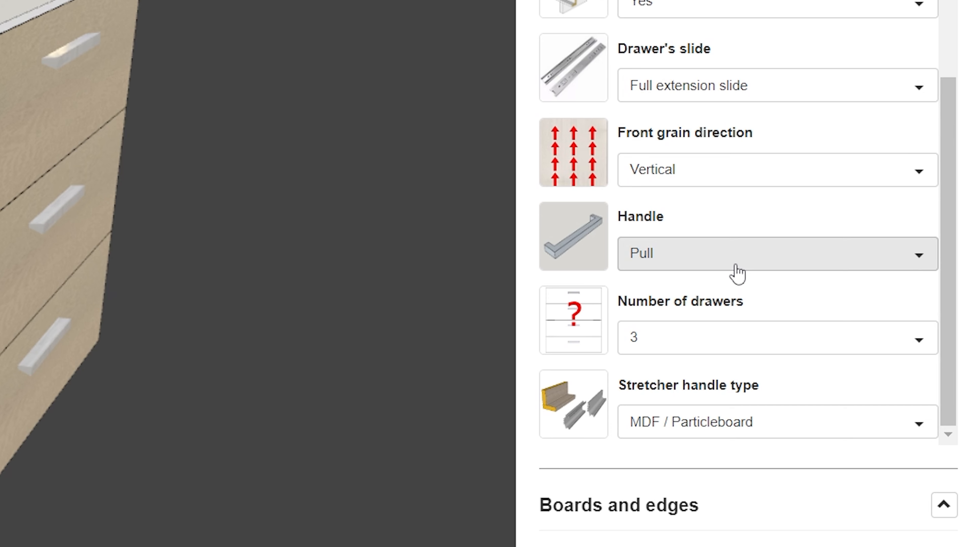
# Set the drawer cabinet's Handle to L handle and its Stretcher handle type to Aluminium
pyautogui.click(738, 274)
pyautogui.scroll(-3, 751, 384)
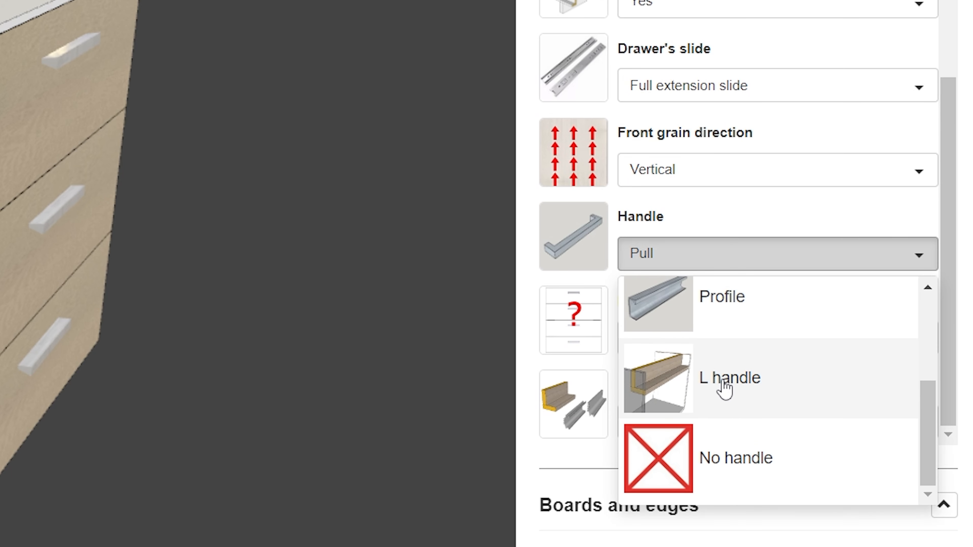
pyautogui.click(725, 389)
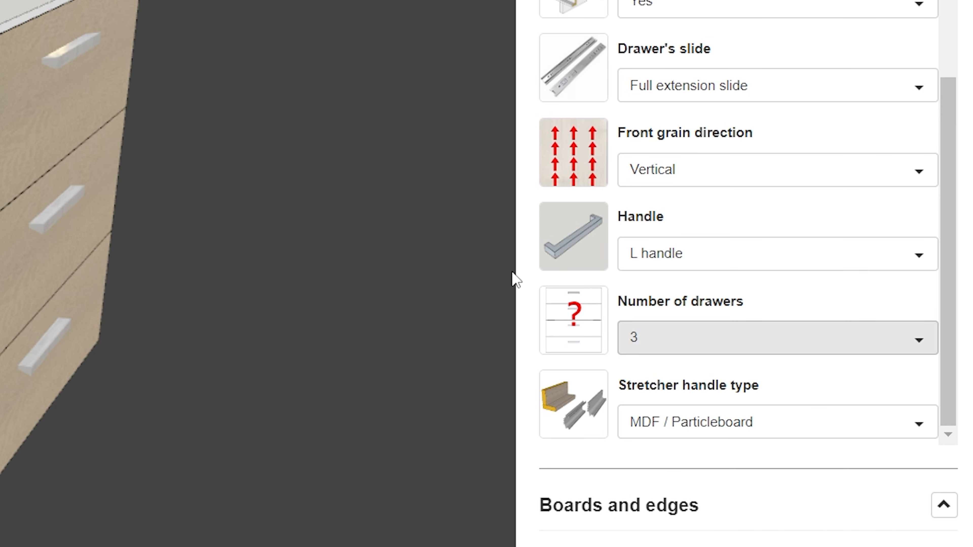
pyautogui.moveTo(194, 195); pyautogui.dragTo(135, 175)
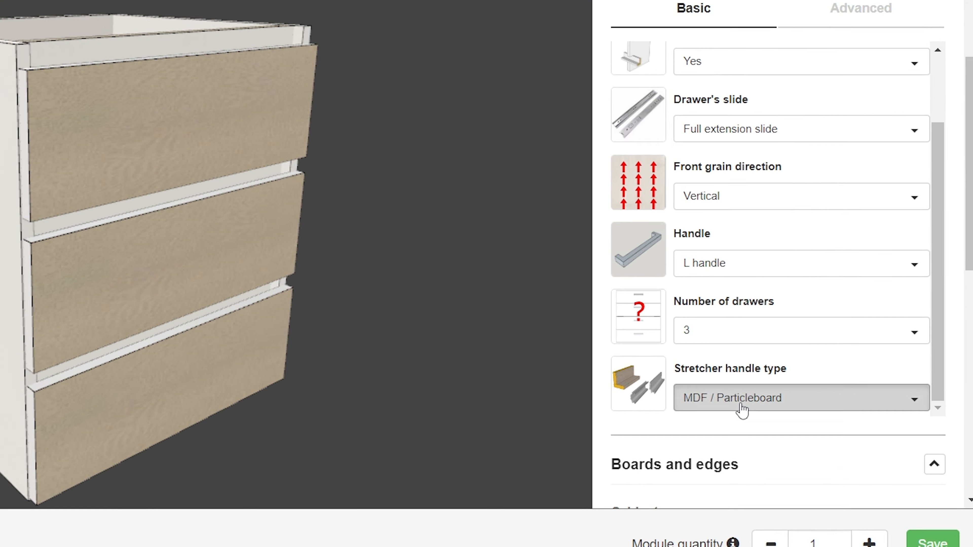
pyautogui.click(808, 394)
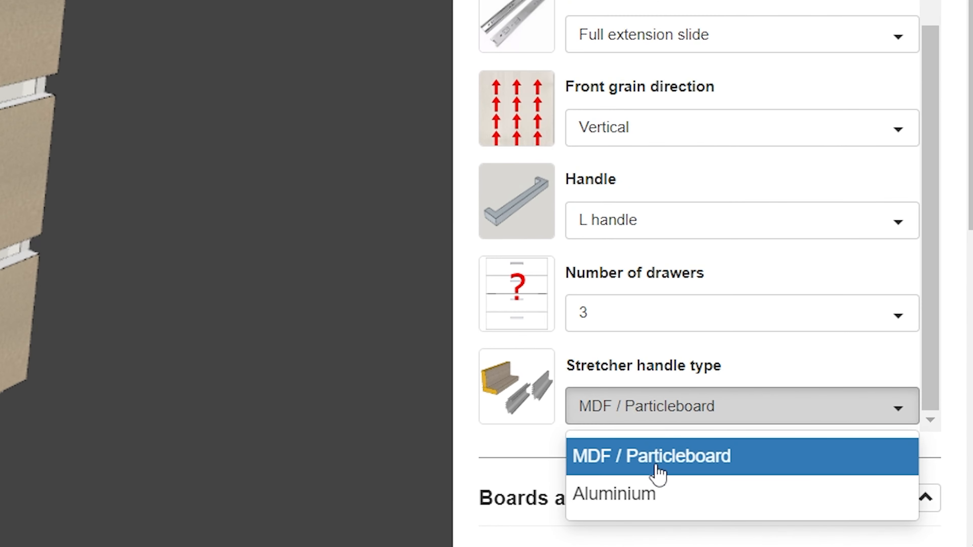
pyautogui.click(804, 441)
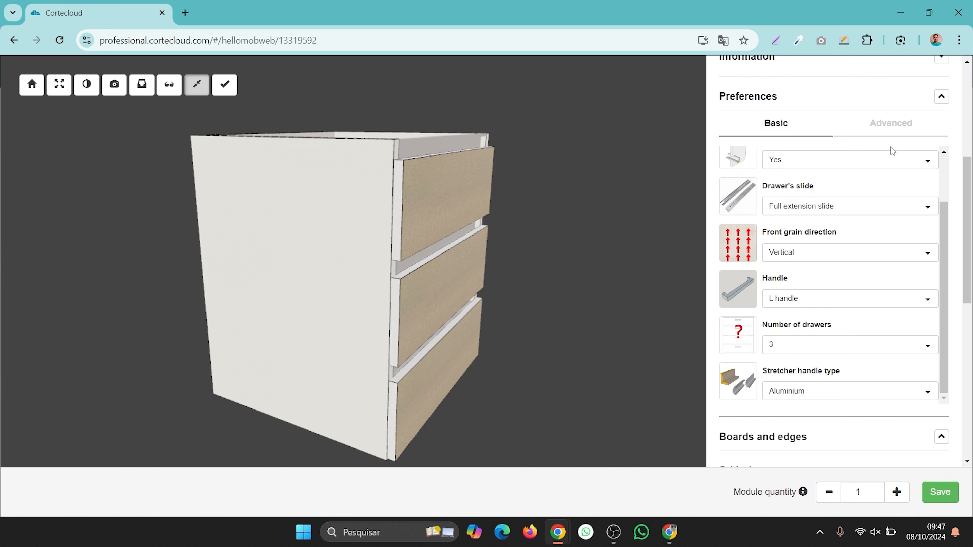
# Set Stretcher handle construction to Opening on sides in the drawer cabinet's advanced Cabinet assembly preferences
pyautogui.click(882, 129)
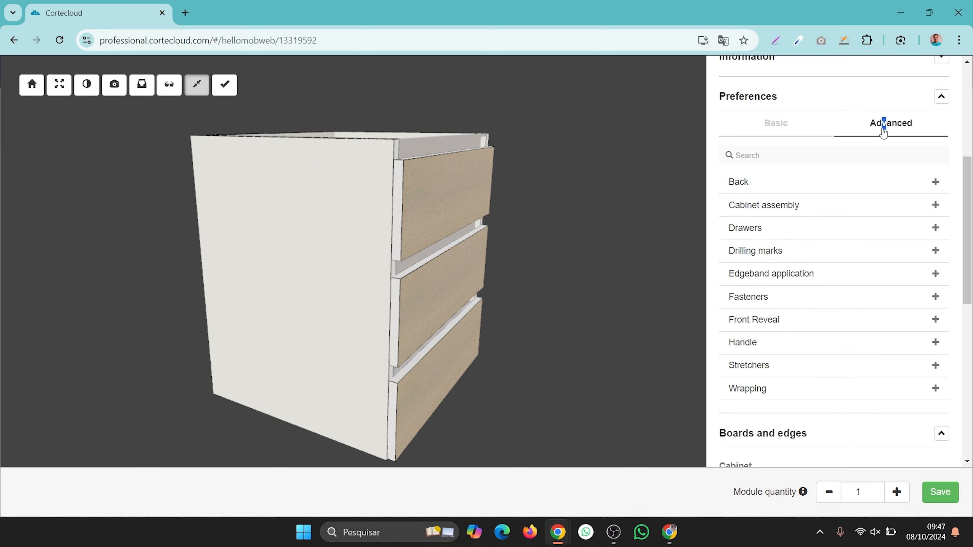
pyautogui.click(778, 207)
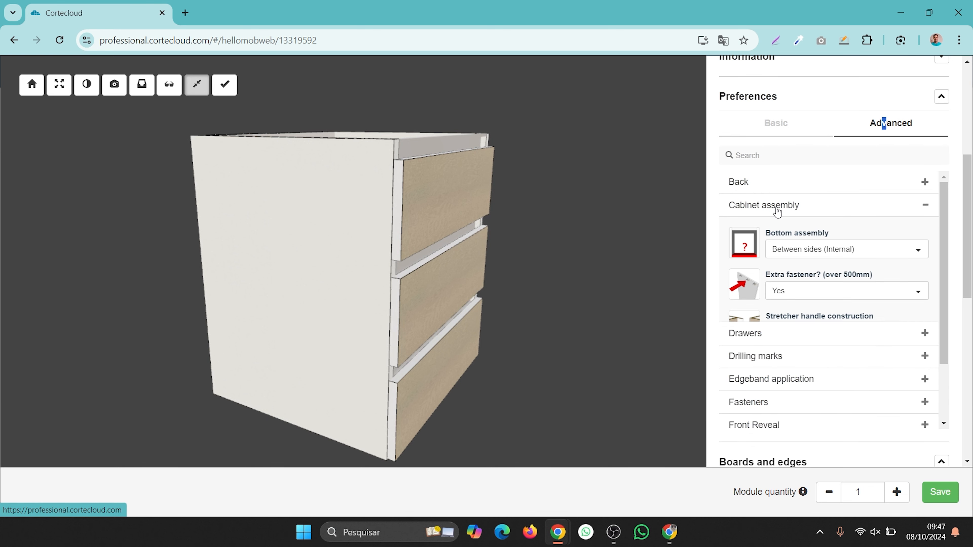
pyautogui.scroll(-2, 805, 305)
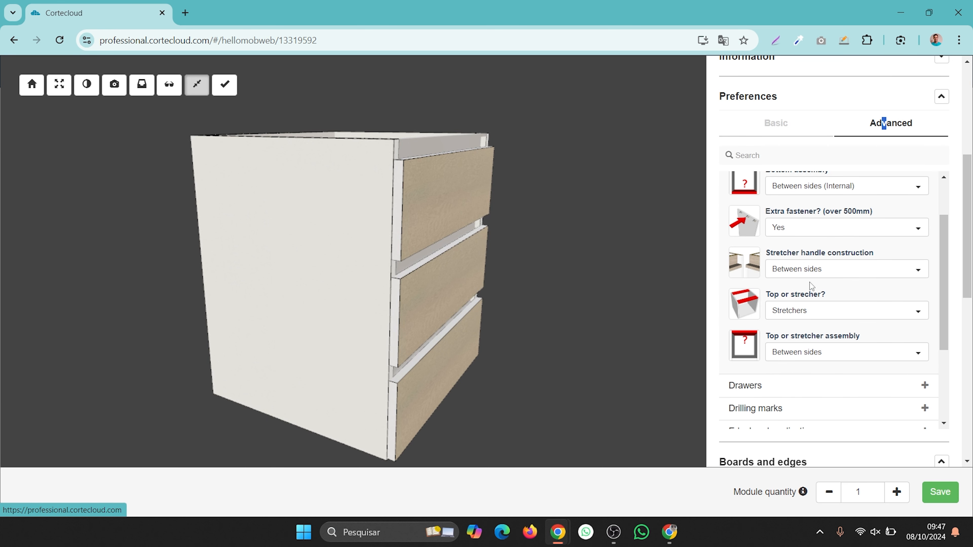
pyautogui.click(824, 314)
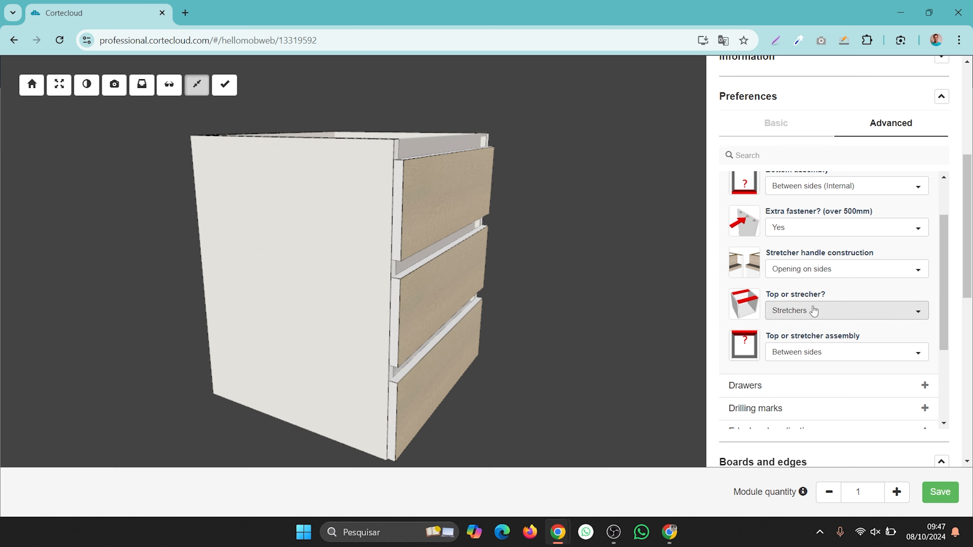
pyautogui.moveTo(476, 182); pyautogui.dragTo(448, 180)
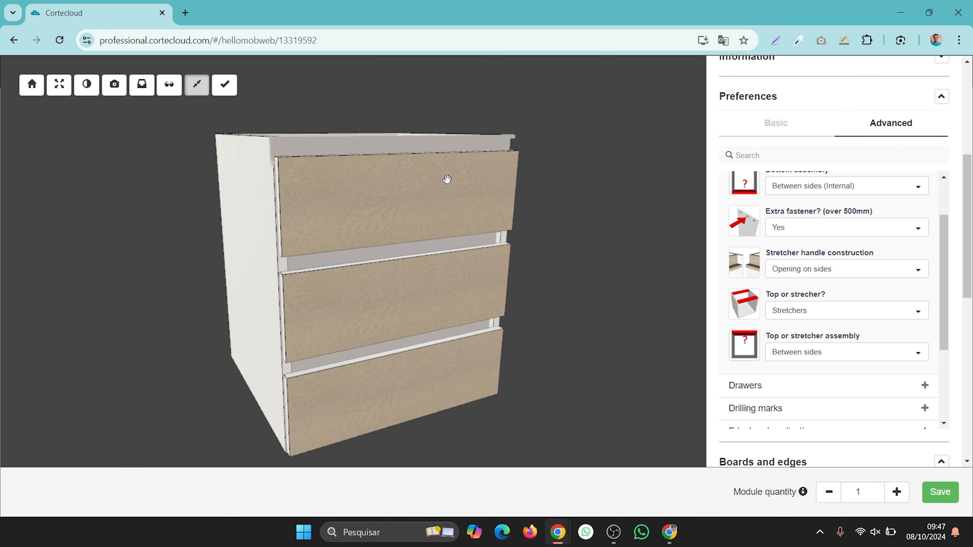
pyautogui.moveTo(536, 278); pyautogui.dragTo(616, 230)
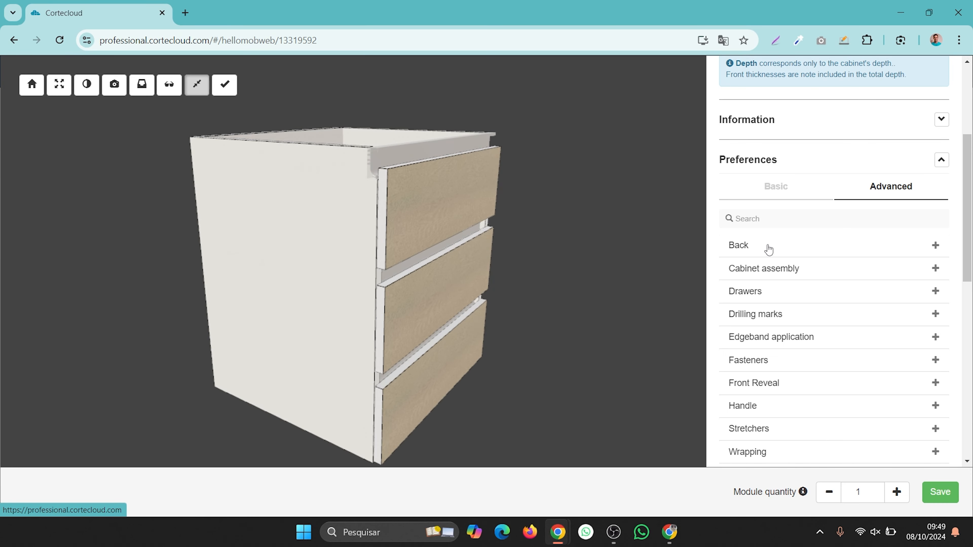
# Change the drawer cabinet's Stretcher handle type to MDF / Particleboard in the basic preferences and view the profile
pyautogui.click(787, 190)
pyautogui.scroll(-5, 815, 308)
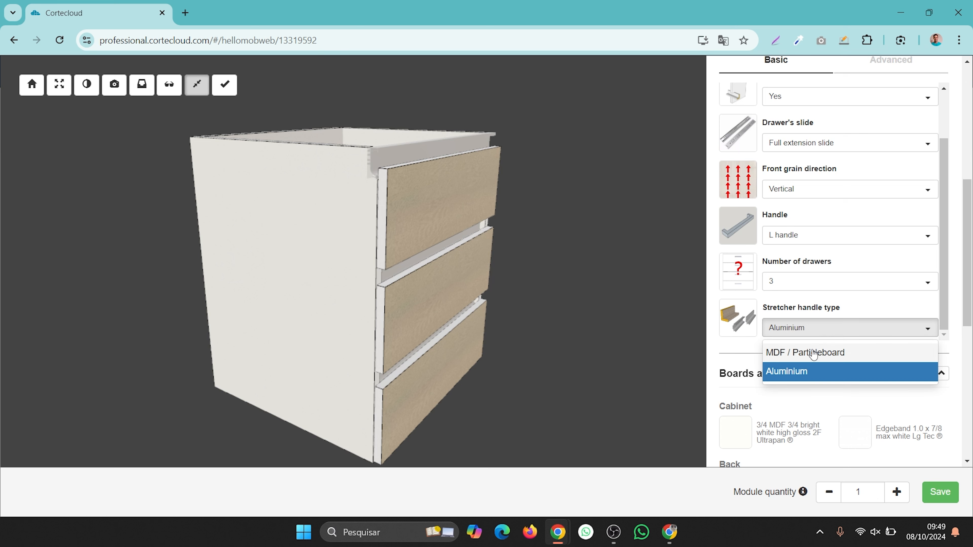
pyautogui.click(814, 353)
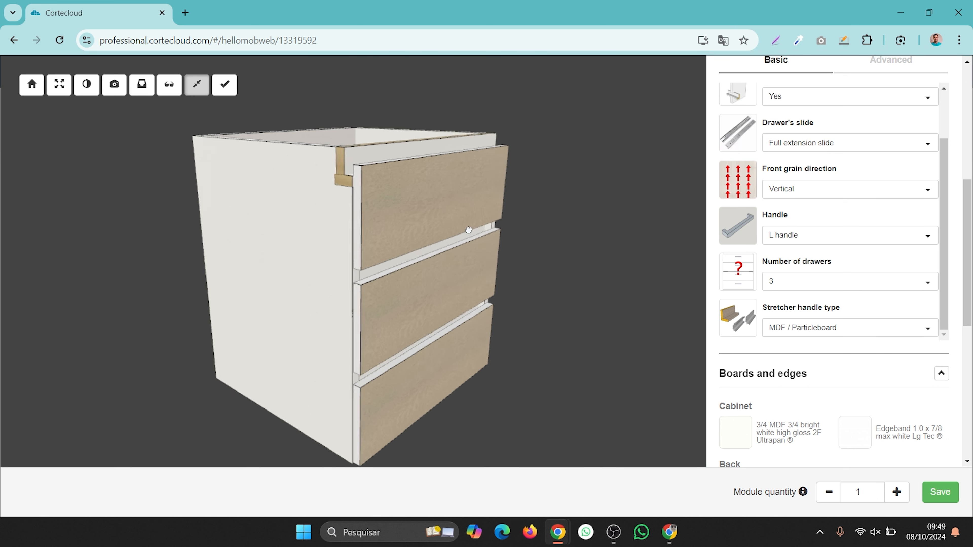
pyautogui.moveTo(468, 230); pyautogui.dragTo(498, 230)
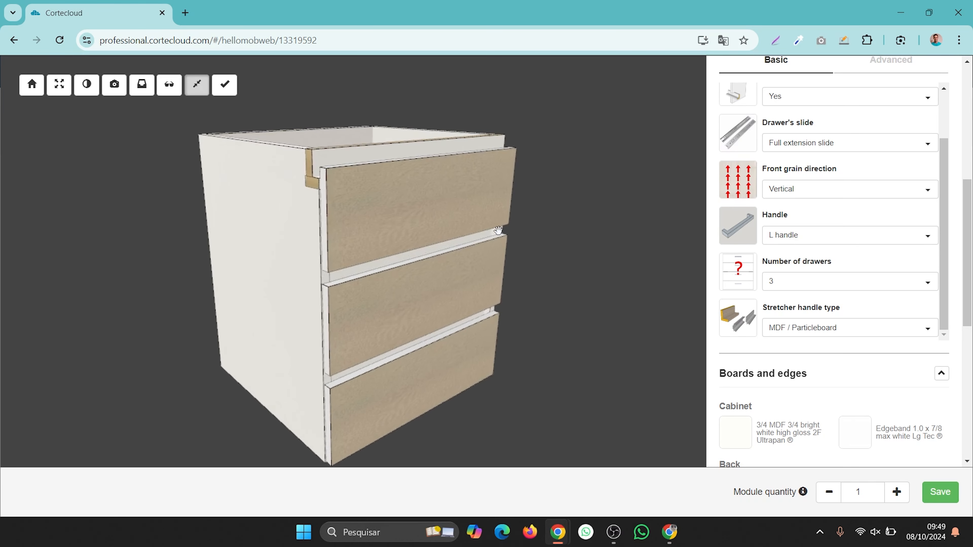